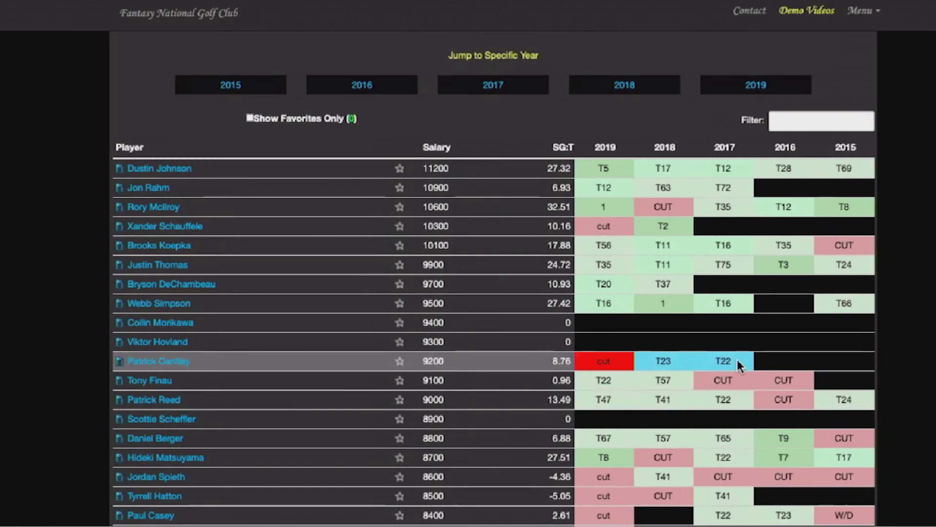
Sort the field history table for THE PLAYERS by SG:T with the highest values first
scroll(738, 359, "down", 20)
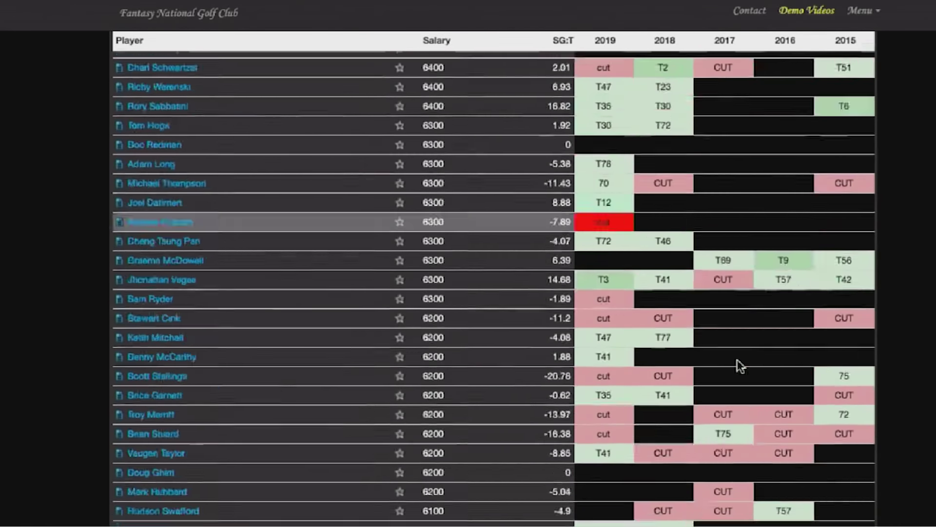
scroll(740, 365, "down", 10)
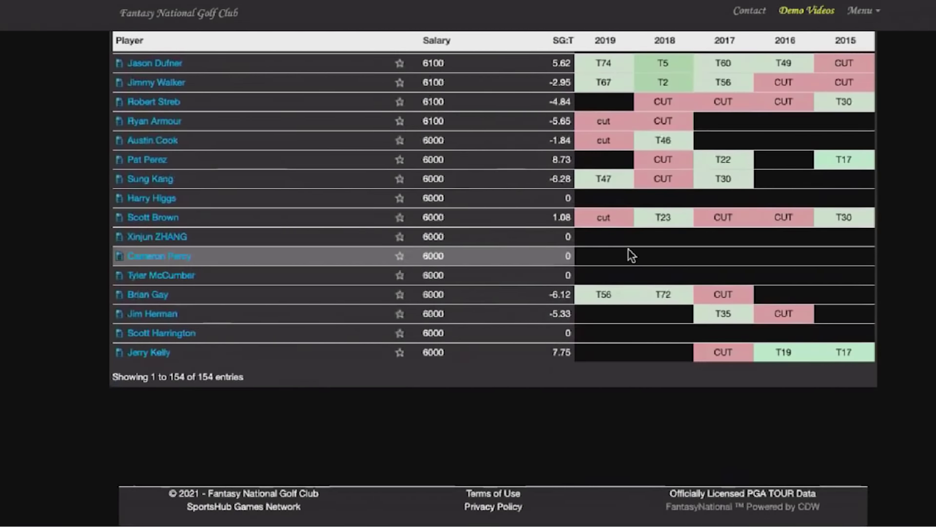
scroll(628, 250, "up", 1)
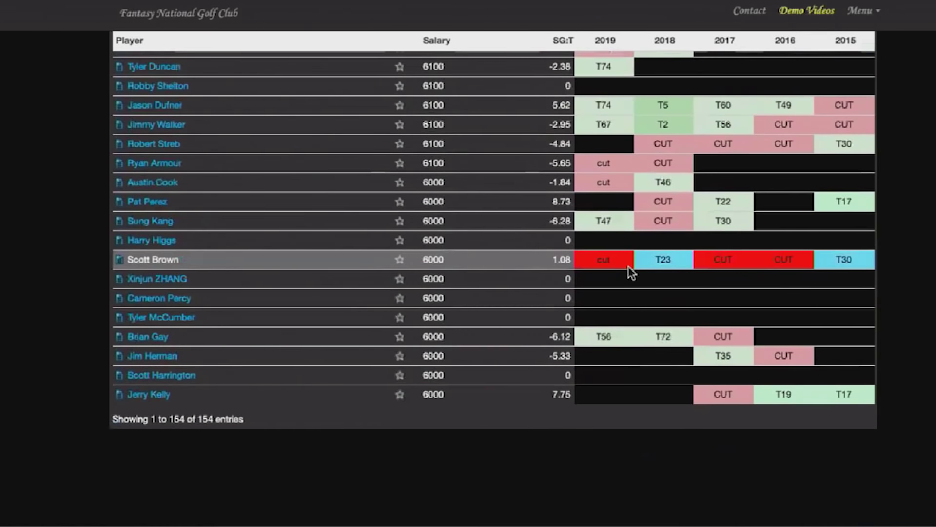
scroll(629, 265, "up", 1)
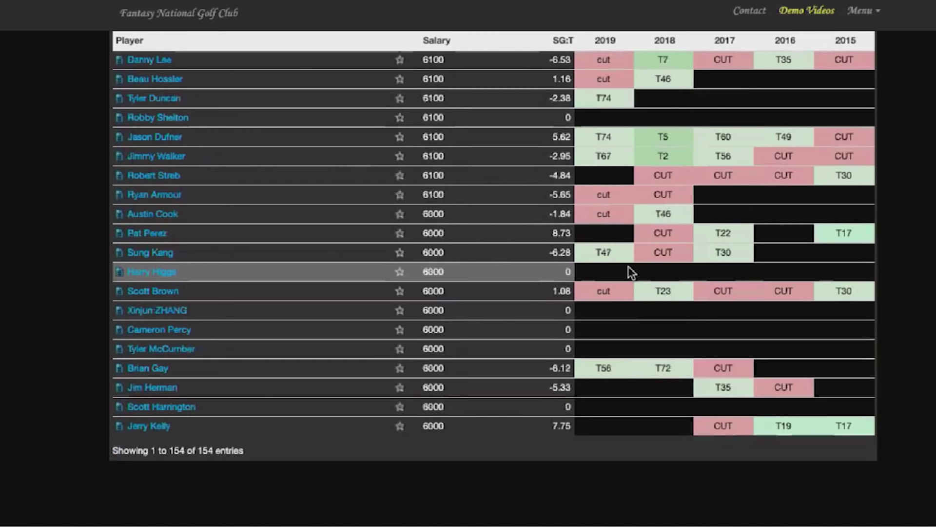
scroll(628, 265, "up", 10)
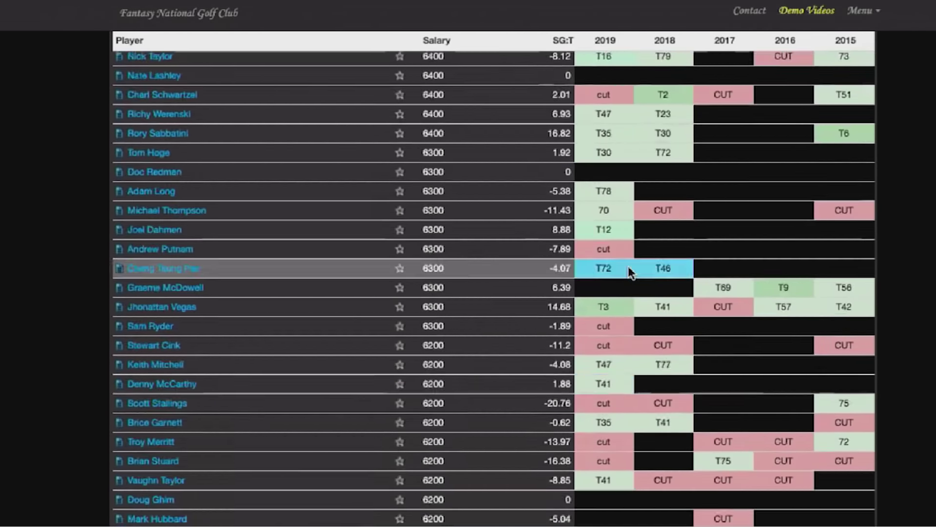
scroll(628, 265, "up", 5)
left_click(563, 40)
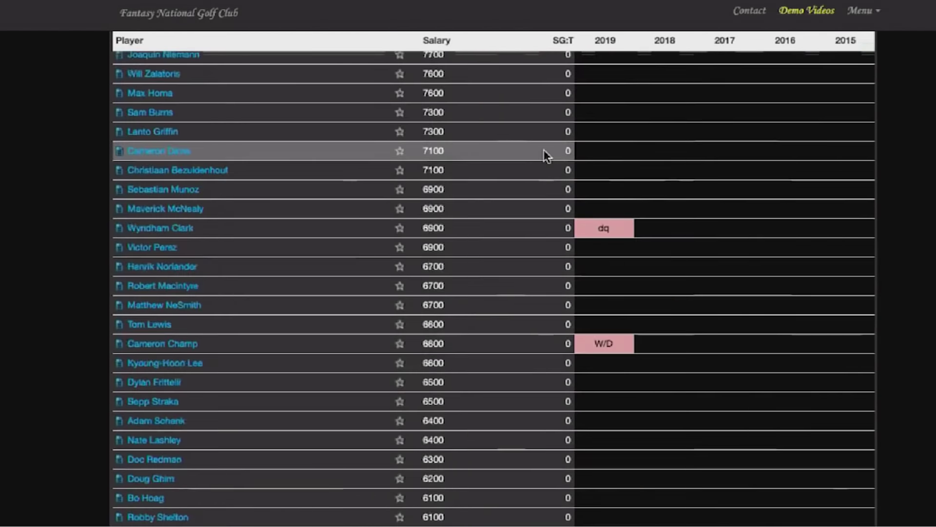
scroll(543, 149, "up", 10)
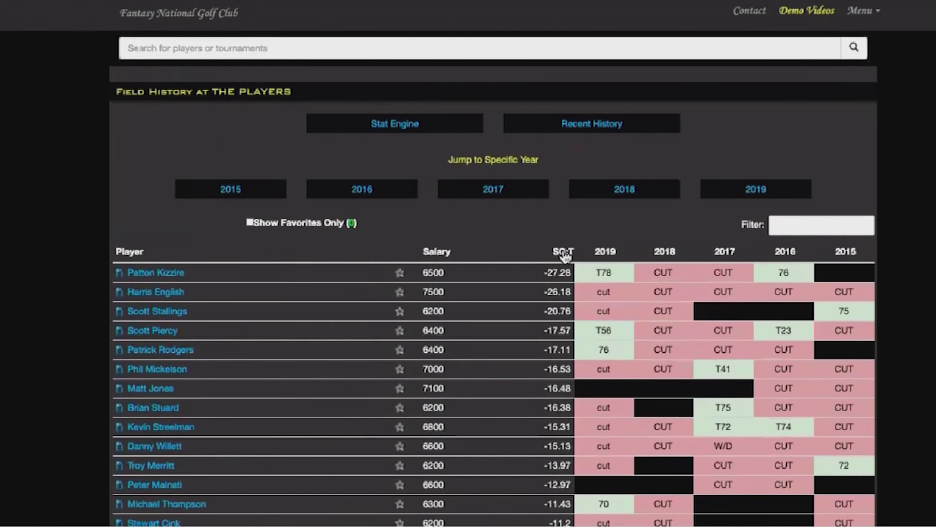
left_click(564, 252)
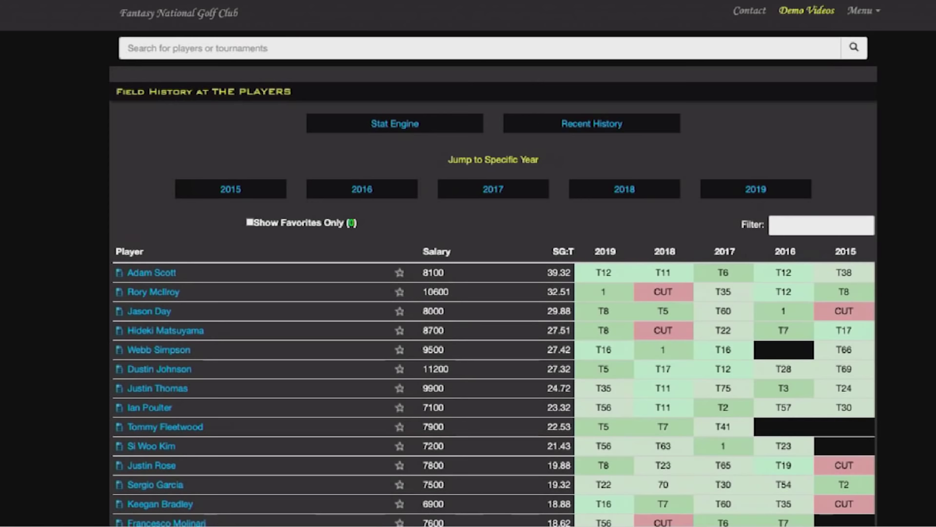
Mark Cameron Tringale as a favorite in the field history table
scroll(800, 344, "down", 1)
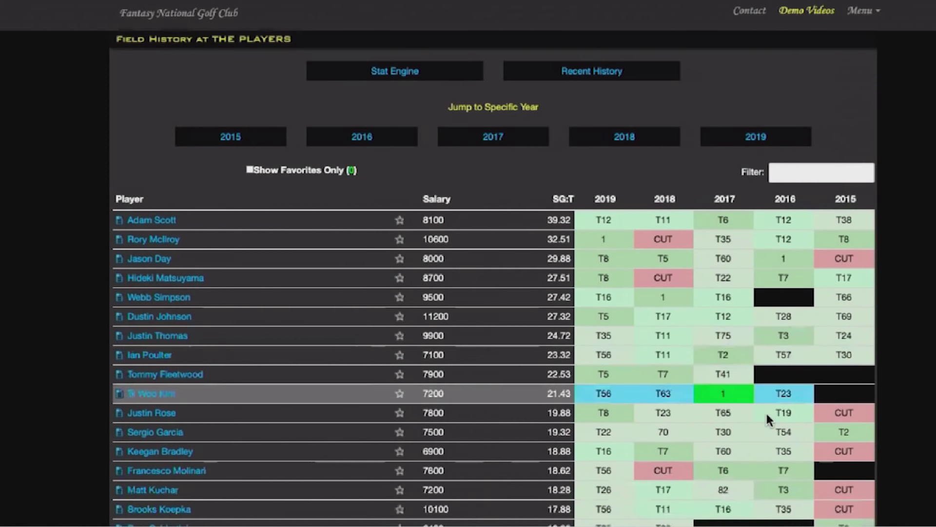
scroll(766, 424, "down", 3)
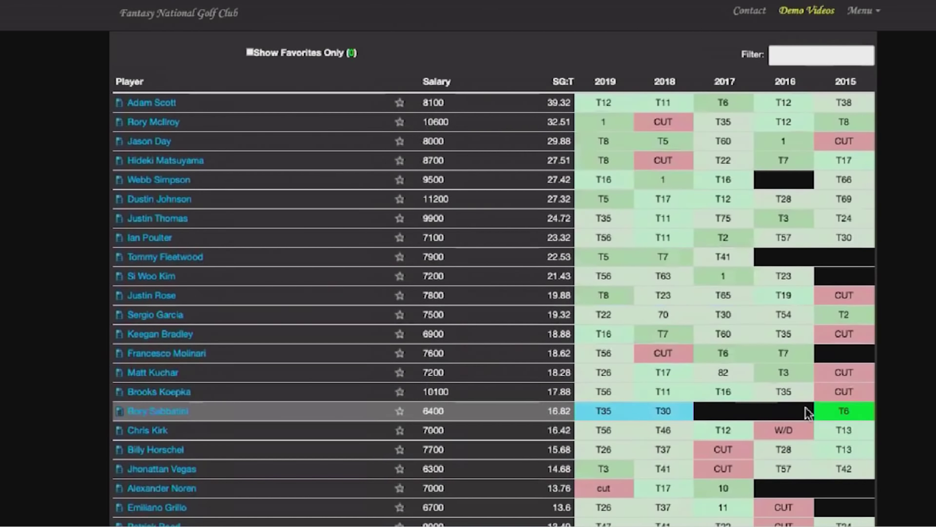
scroll(835, 406, "down", 3)
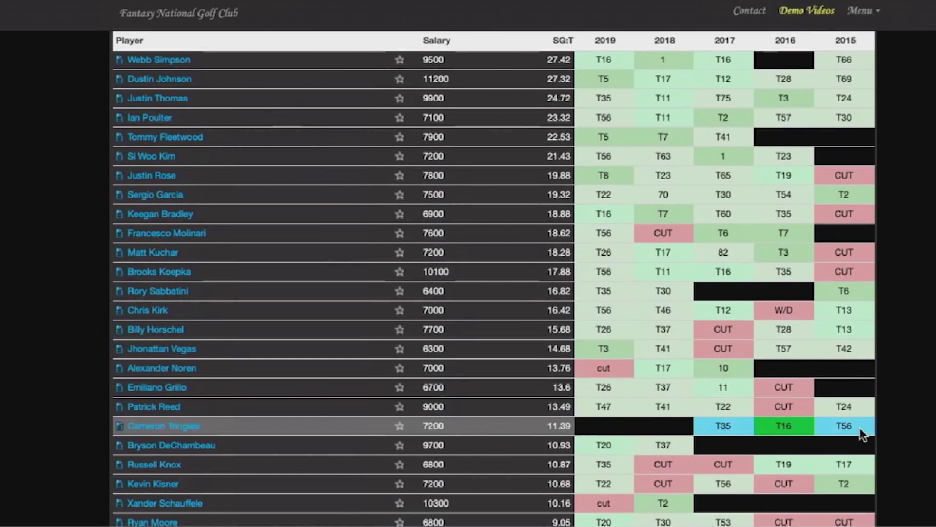
scroll(860, 427, "down", 3)
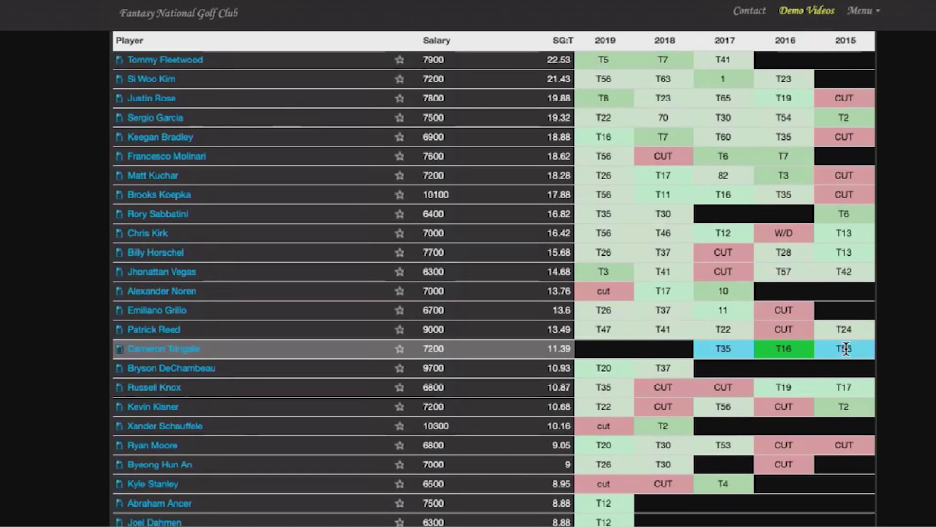
left_click(401, 348)
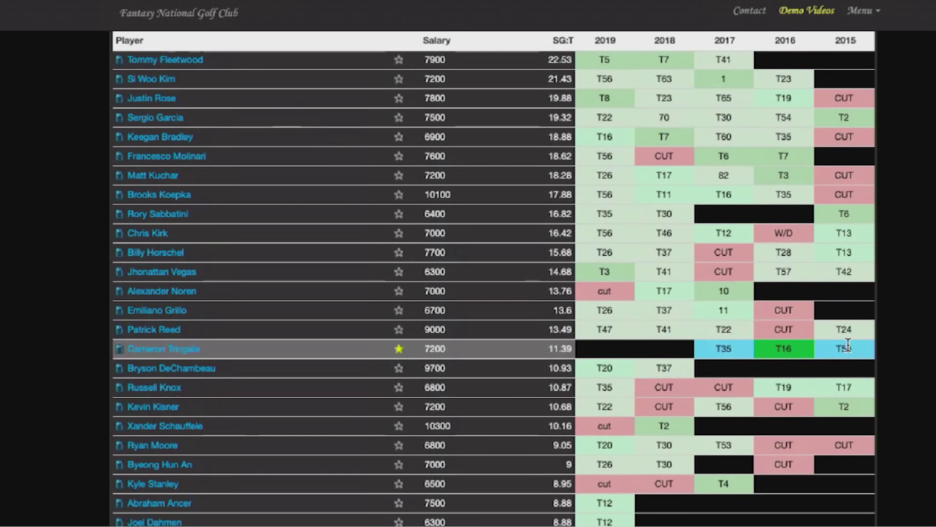
Mark Abraham Ancer as a favorite in the field history table
scroll(848, 344, "down", 1)
scroll(848, 344, "down", 1)
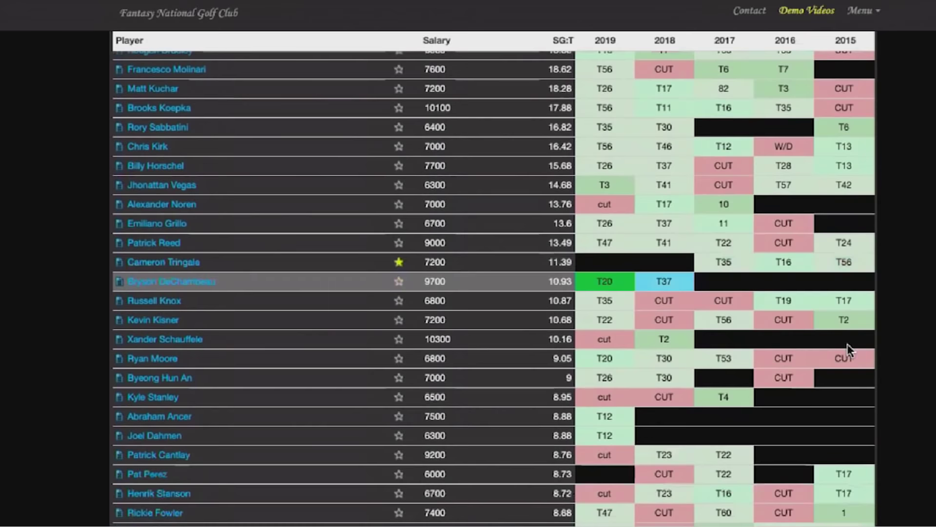
left_click(400, 411)
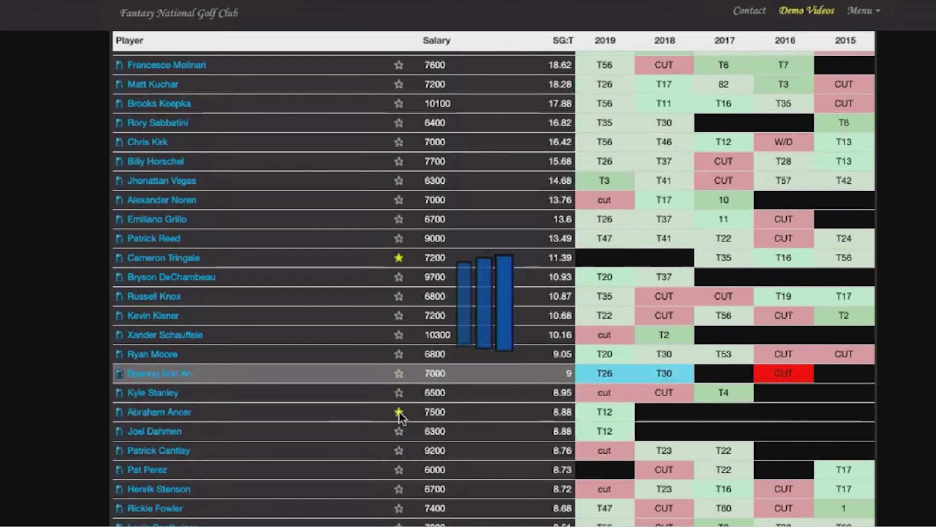
Open Abraham Ancer's player page and examine his strokes gained summary and recent approach results by event
left_click(149, 412)
scroll(149, 421, "down", 10)
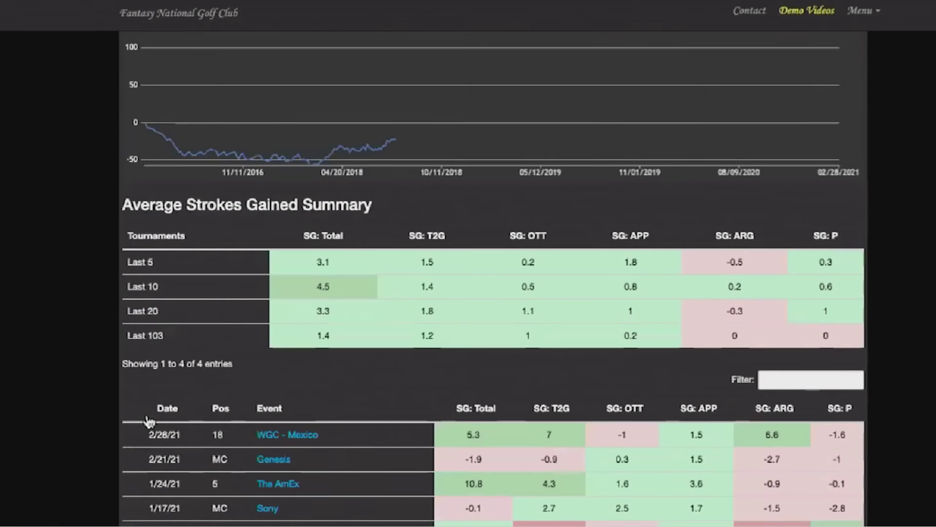
scroll(709, 485, "down", 5)
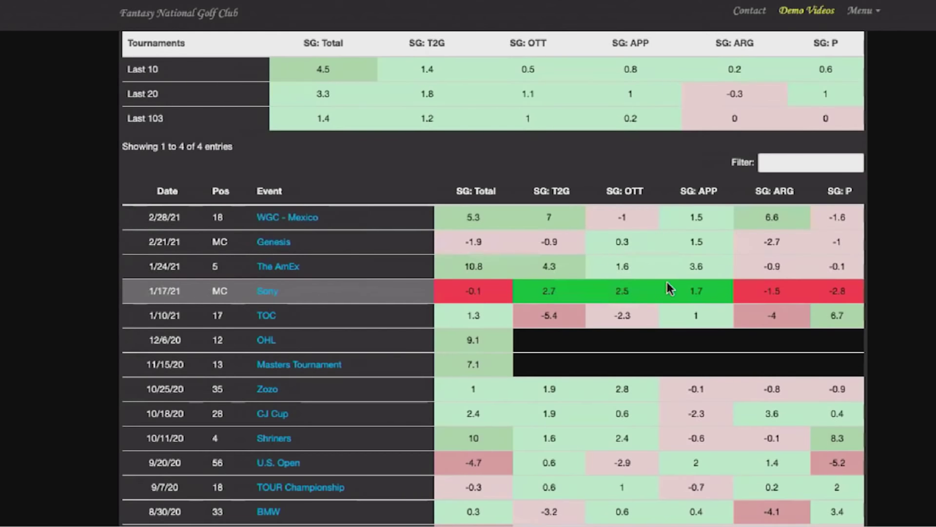
mouse_move(685, 283)
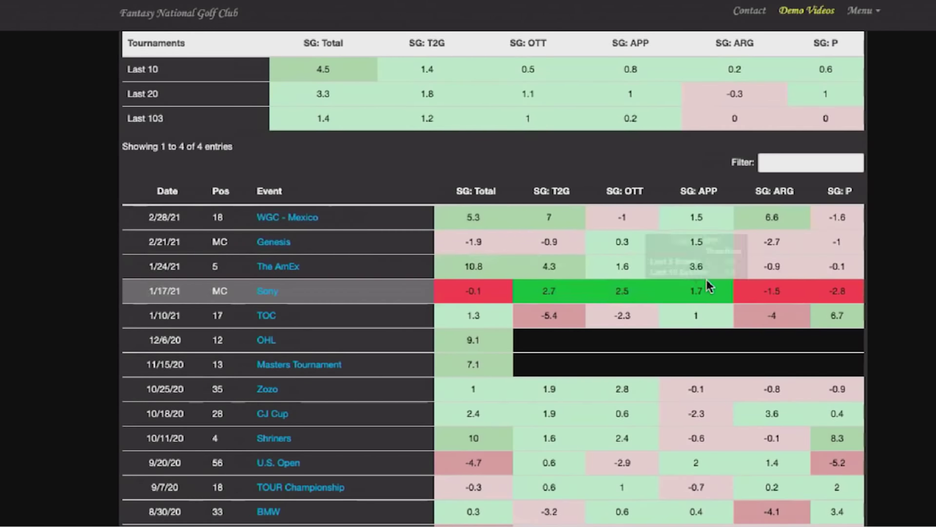
mouse_move(709, 260)
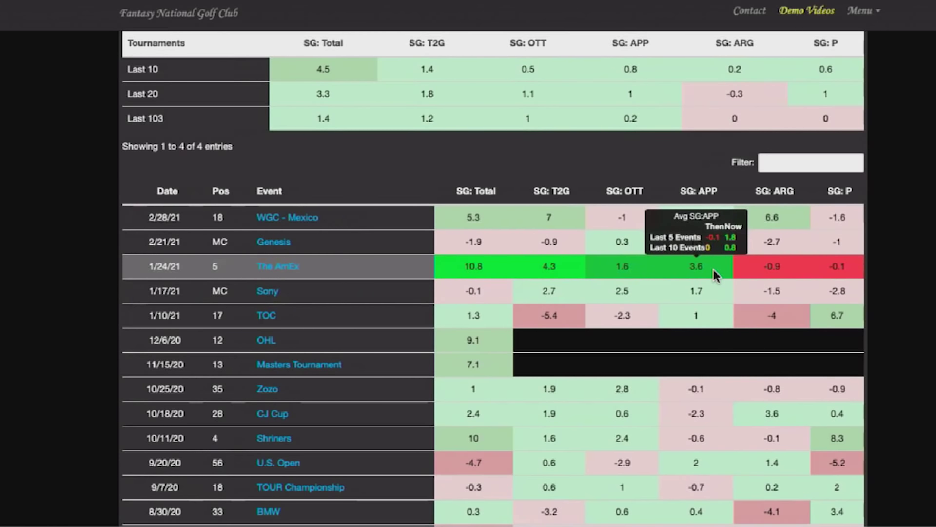
mouse_move(842, 215)
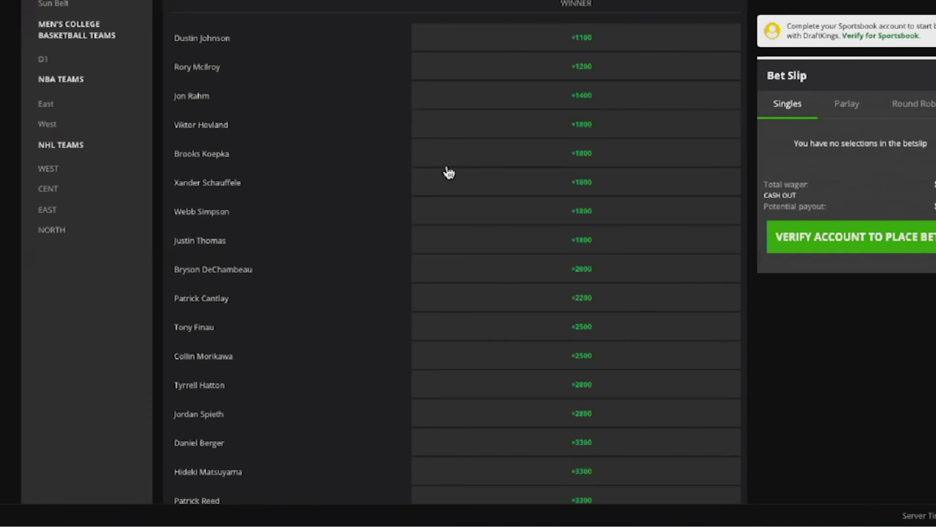
Look up "Ancer" in the tournament winner odds on the DraftKings Sportsbook page
key("ctrl+f")
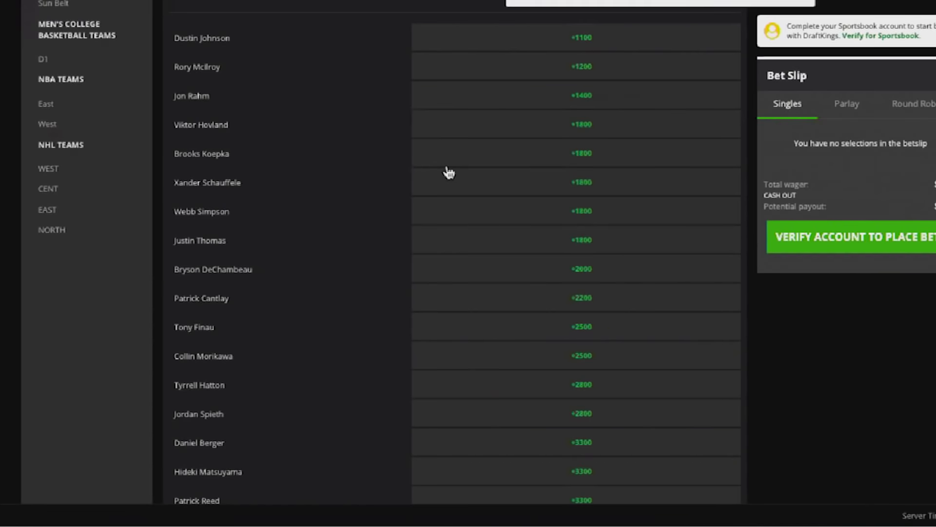
type("Ancer")
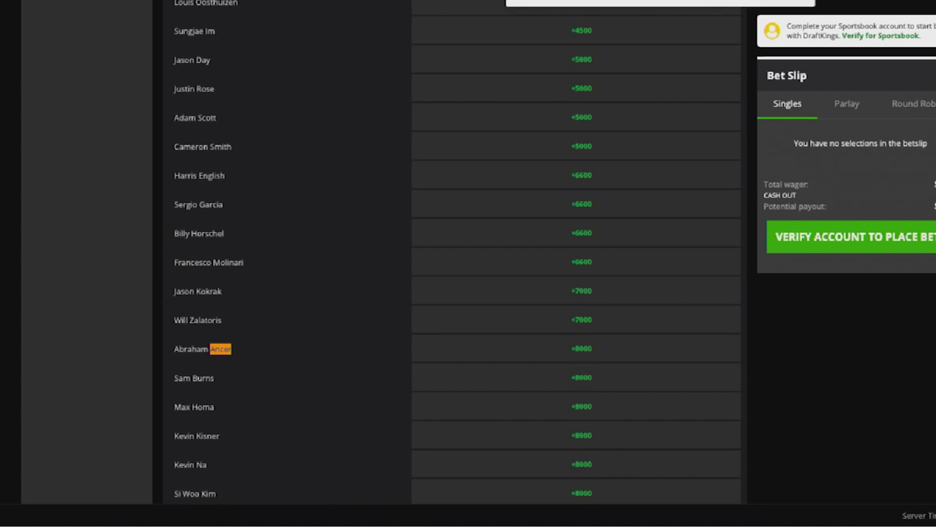
key("Escape")
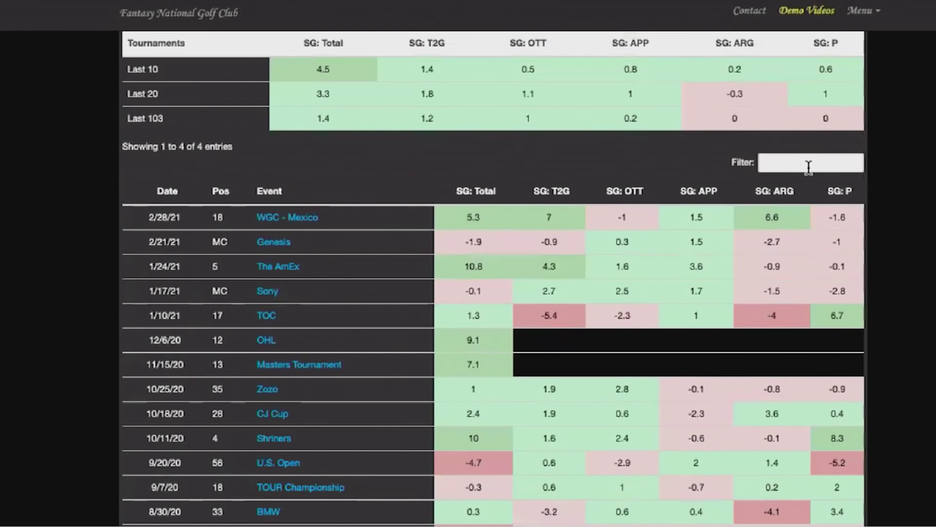
Filter Abraham Ancer's event results by "pla" and mark him as a favorite in the salary-ordered field history
left_click(814, 164)
type("pla")
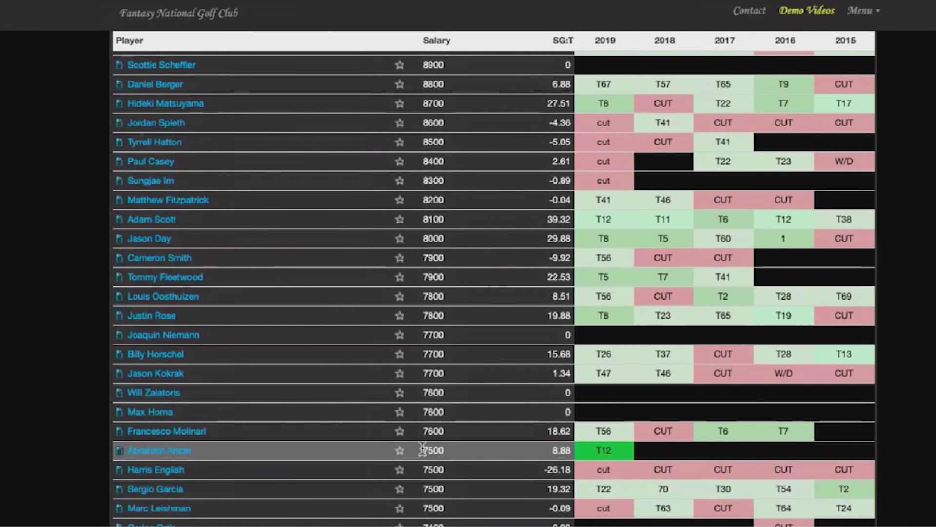
left_click(399, 451)
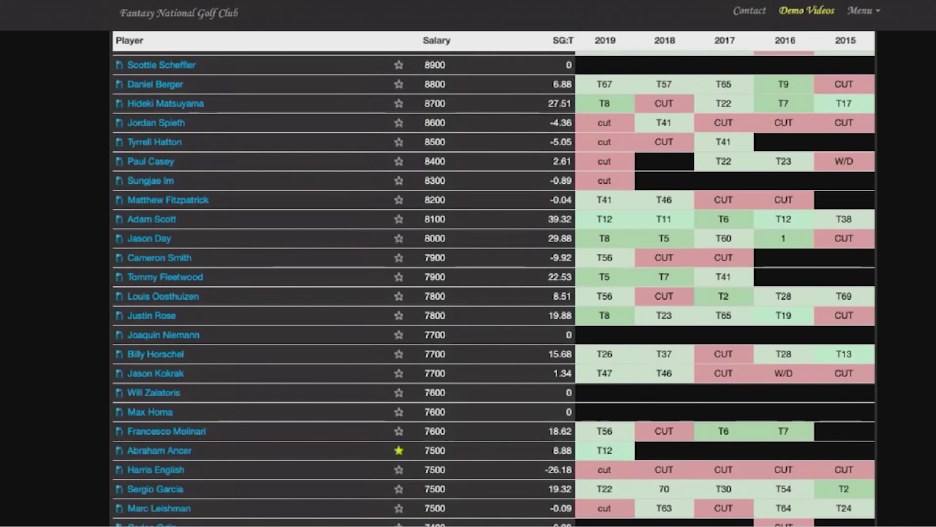
Filter the field history by "lou", "lo" and "bry" to check individual players, and clear the filter
scroll(634, 394, "down", 1)
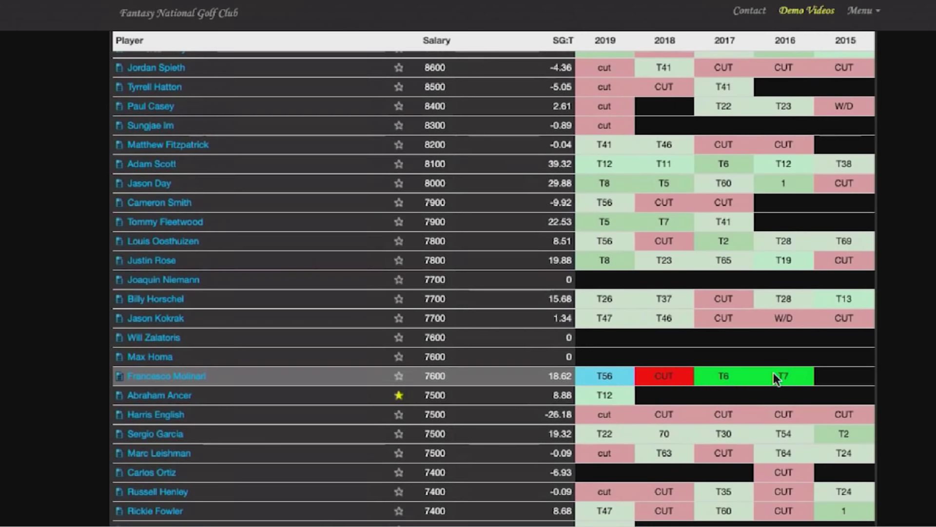
scroll(773, 373, "up", 15)
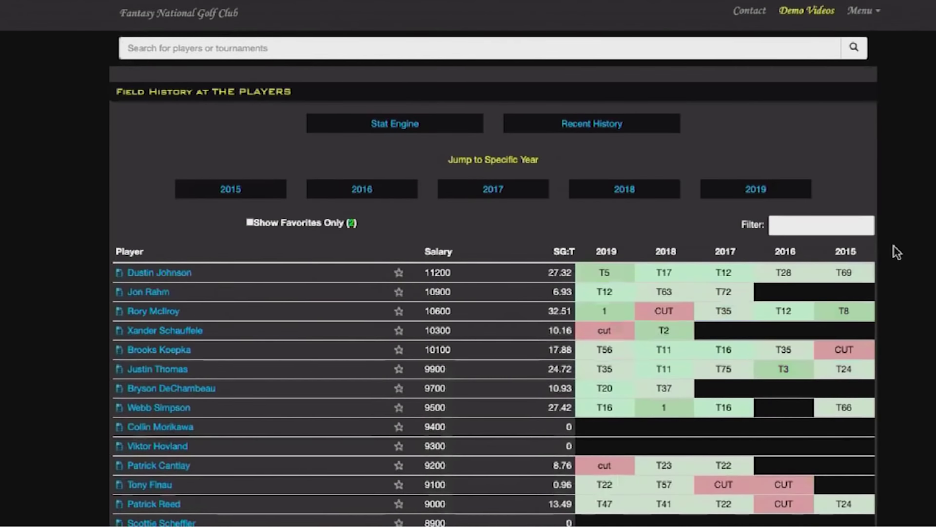
left_click(856, 218)
type("lous")
key("BackSpace")
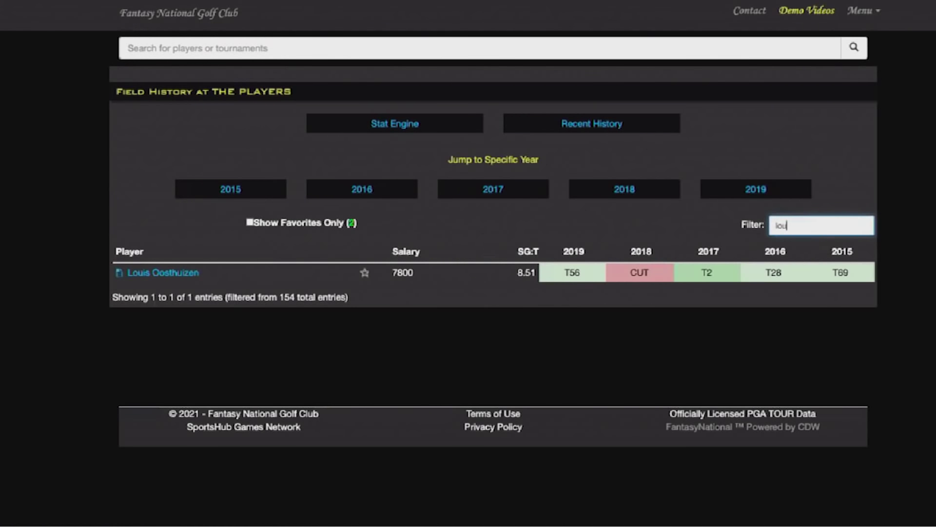
key("BackSpace")
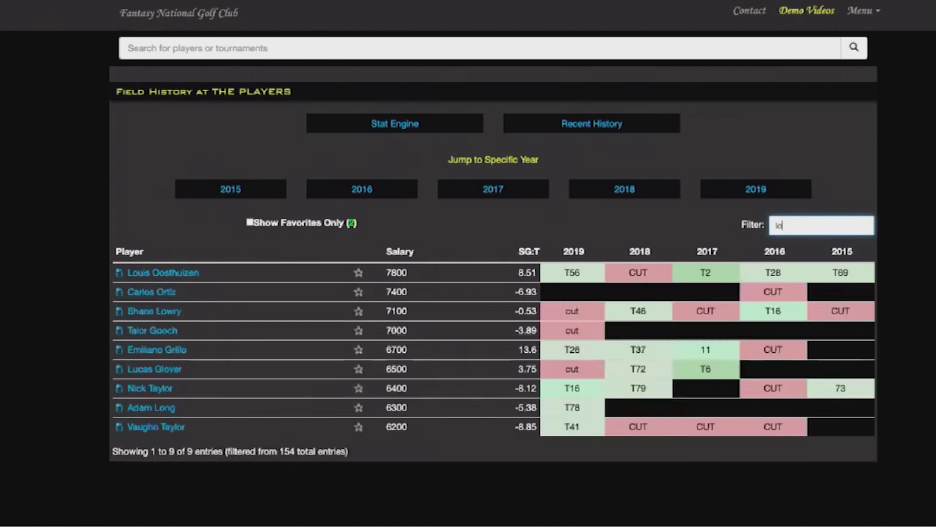
key("BackSpace")
key("BackSpace")
type("lo")
key("ctrl+a")
type("bry")
key("ctrl+a")
key("BackSpace")
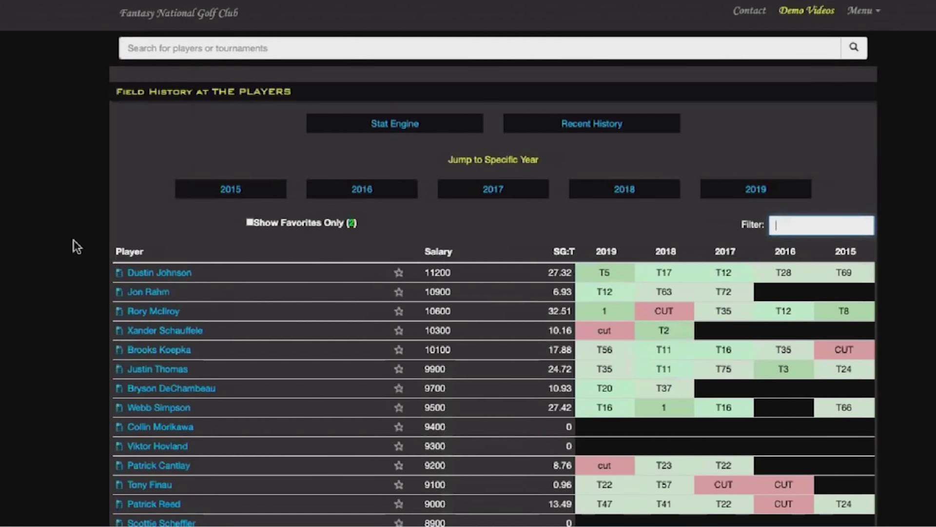
Open Cameron Smith's player page from the field history and review his conditions breakdown and strokes gained history
scroll(66, 247, "down", 2)
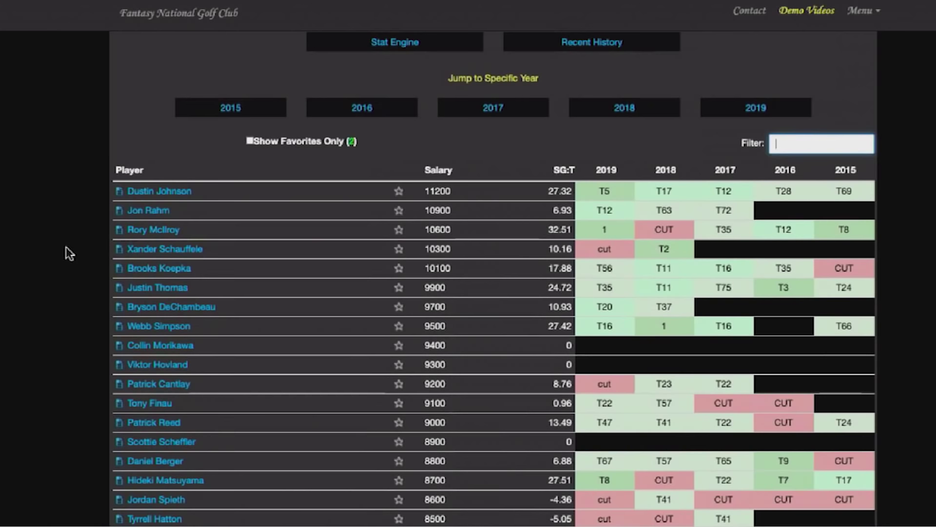
scroll(65, 247, "down", 2)
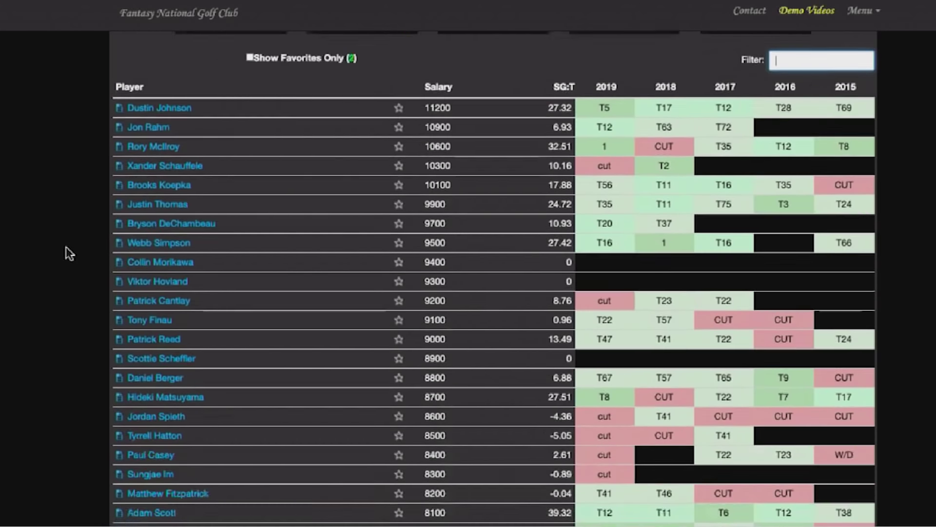
scroll(65, 246, "down", 1)
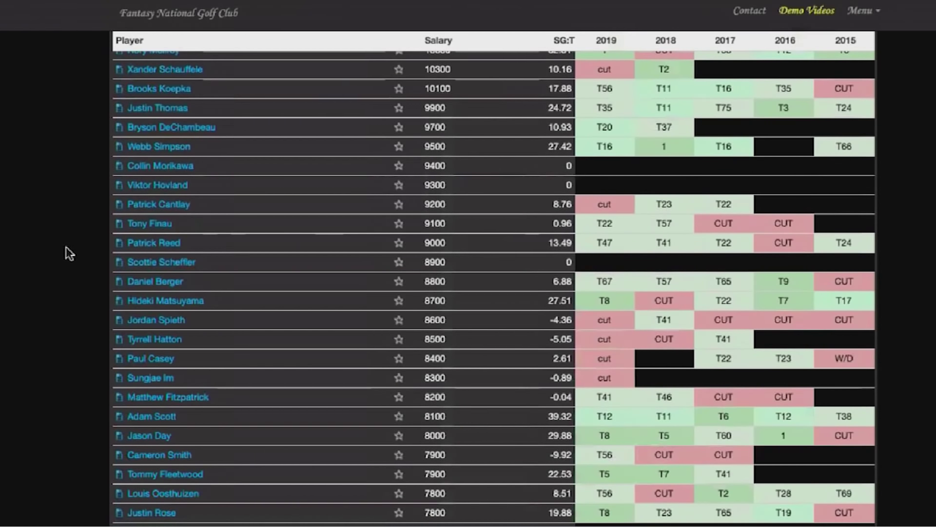
left_click(179, 455)
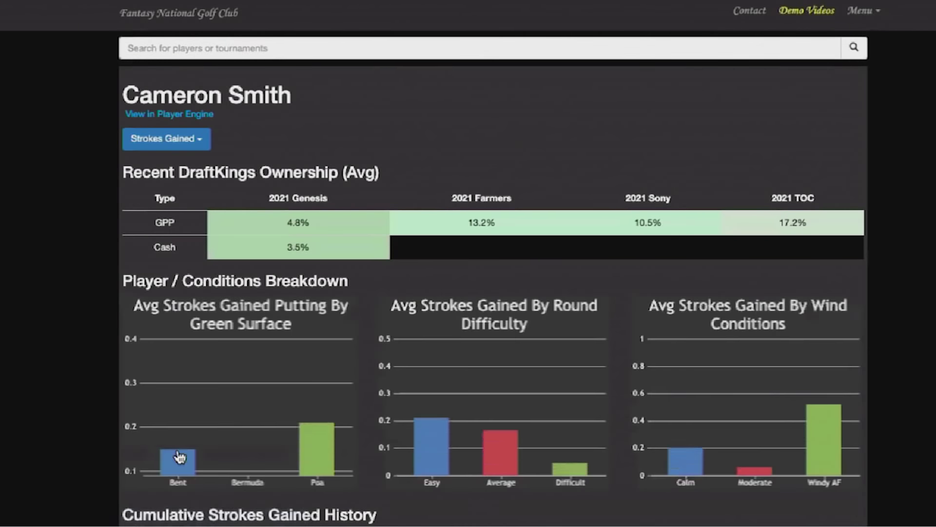
scroll(179, 457, "down", 12)
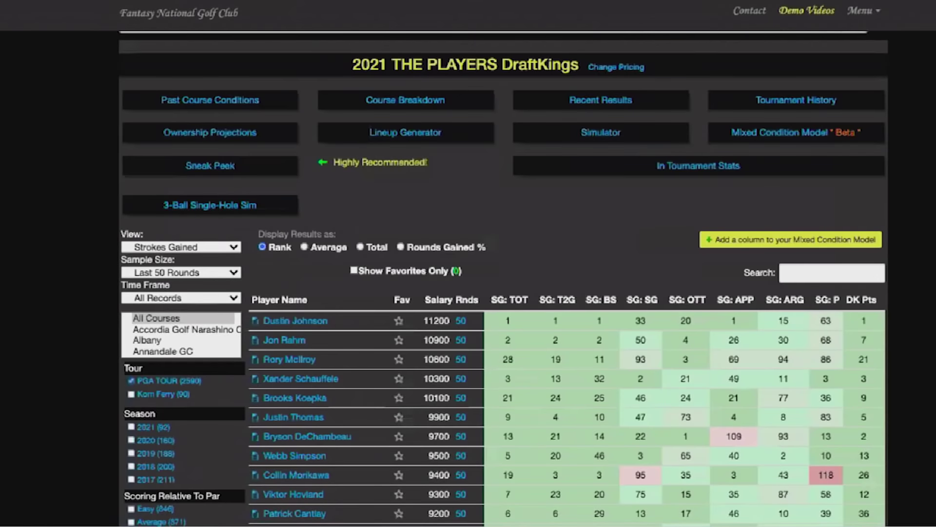
Examine Cameron Smith's round-by-round strokes gained and average summary, and filter his event results by "pla"
scroll(79, 218, "down", 6)
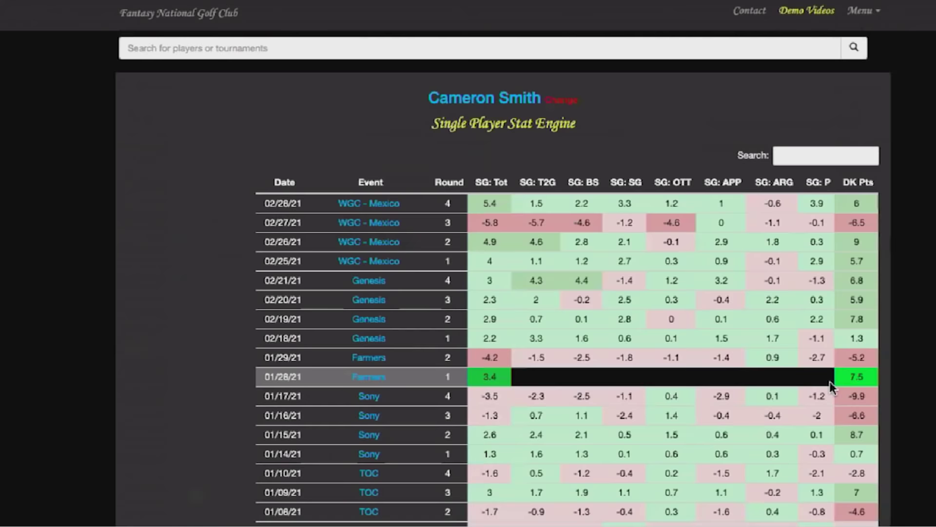
scroll(829, 379, "down", 1)
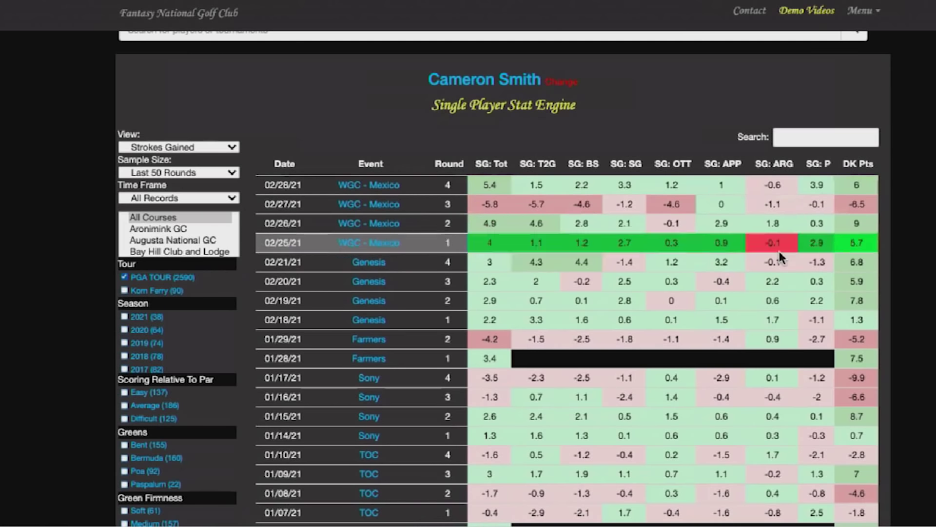
scroll(768, 200, "down", 15)
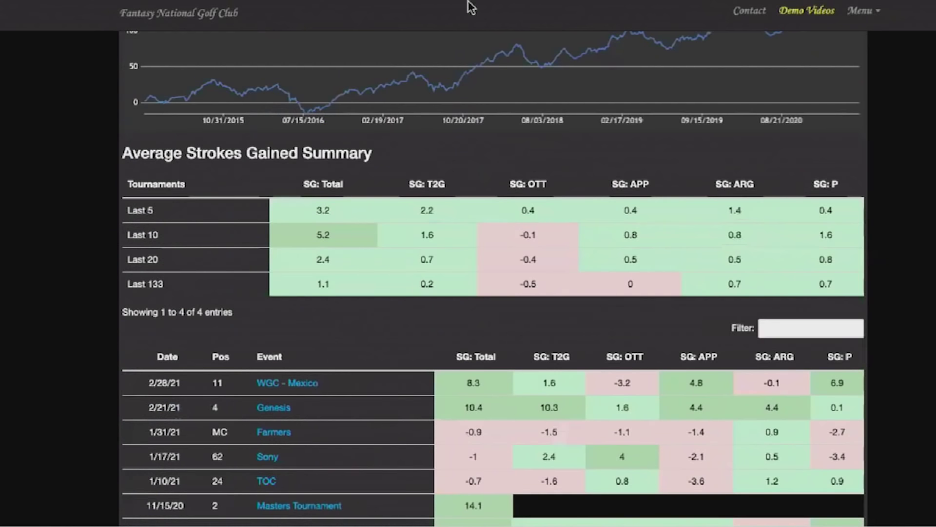
left_click(849, 328)
type("pla")
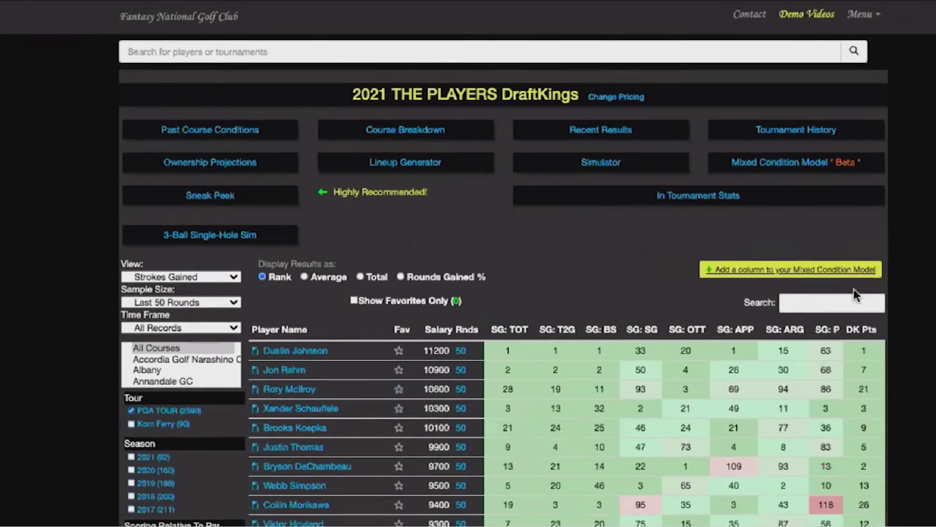
Search the THE PLAYERS field table for "conn" to check Corey Conners's strokes gained ranks, and clear the search
type("conn")
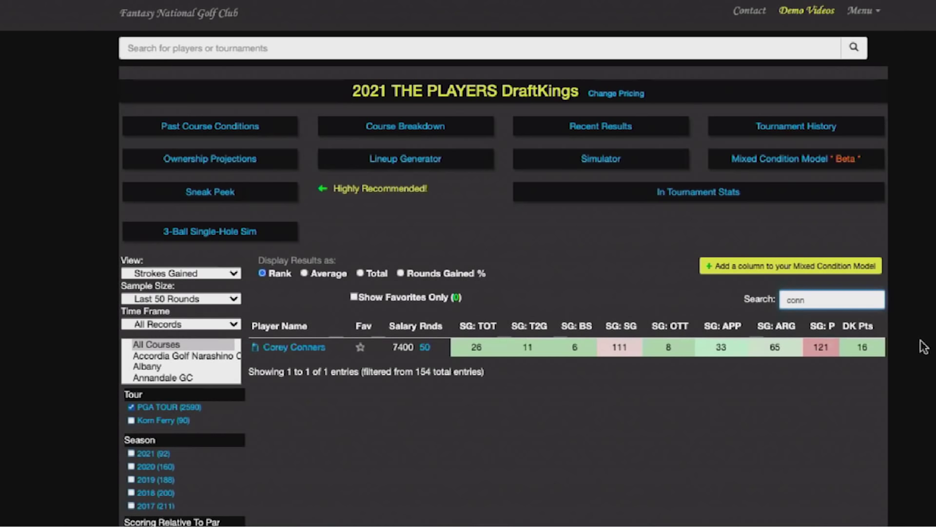
key("BackSpace")
key("BackSpace")
key("BackSpace")
key("BackSpace")
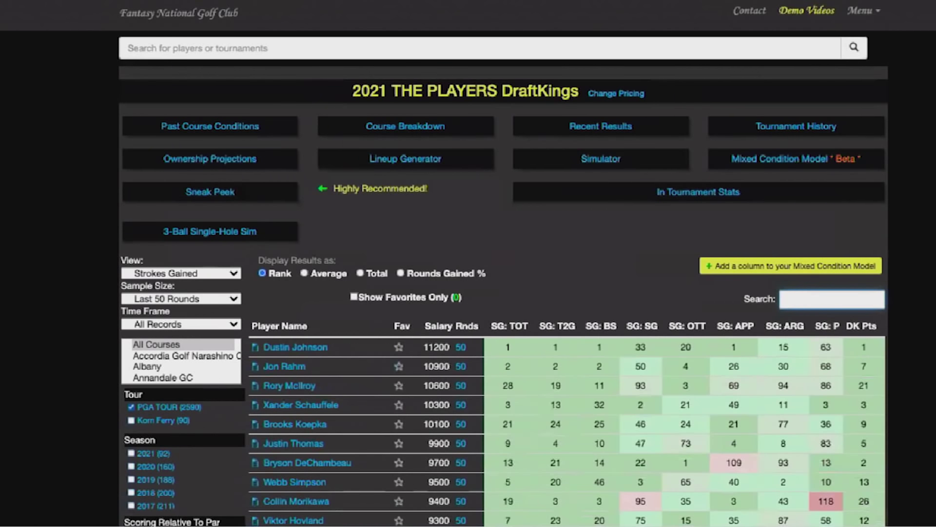
Sort the field's last-50-rounds strokes gained table by SG: APP to compare the best approach players
scroll(416, 482, "down", 2)
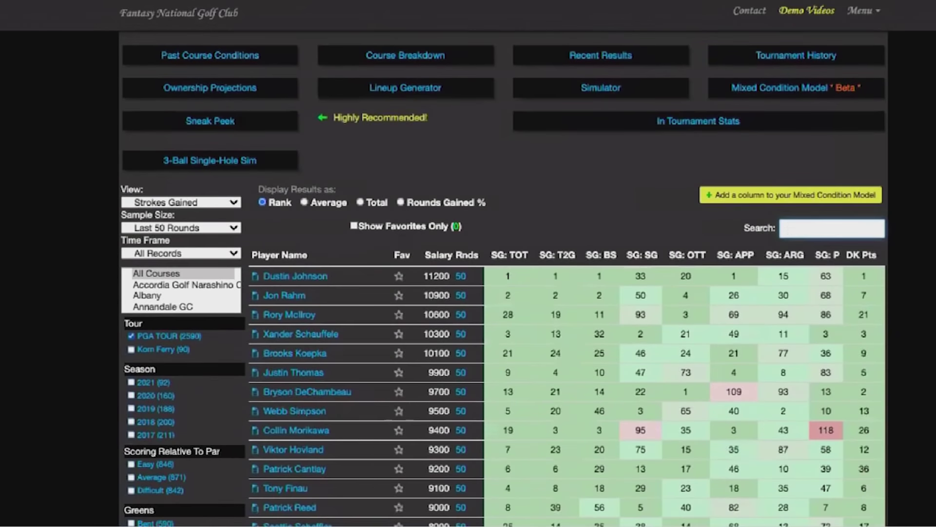
scroll(347, 426, "down", 2)
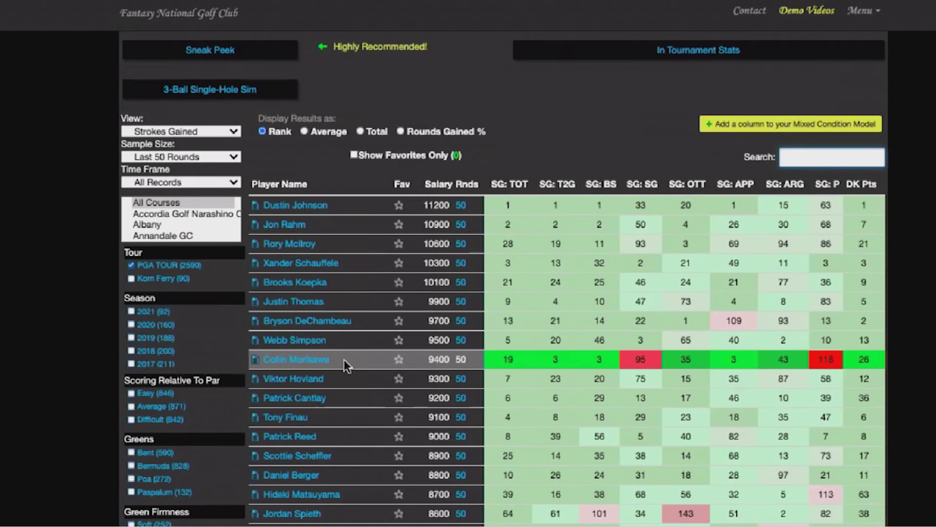
mouse_move(745, 361)
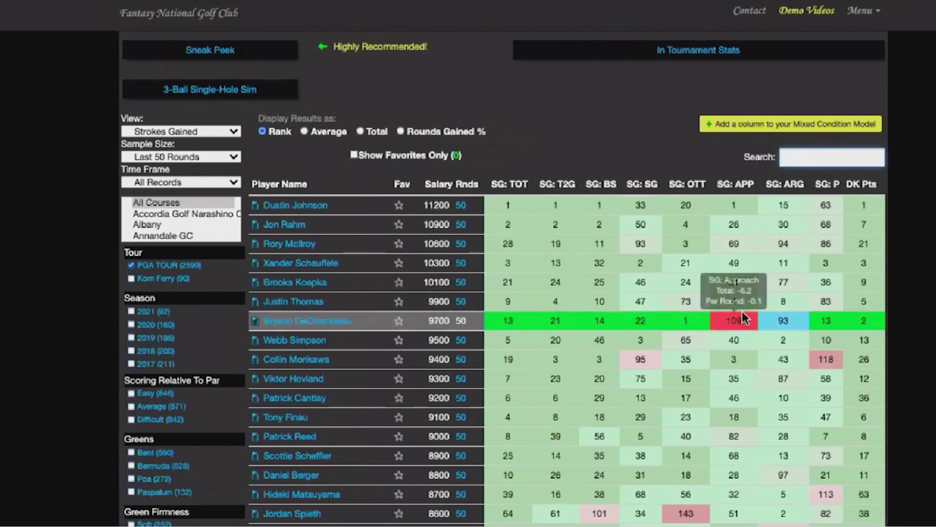
left_click(742, 188)
mouse_move(739, 220)
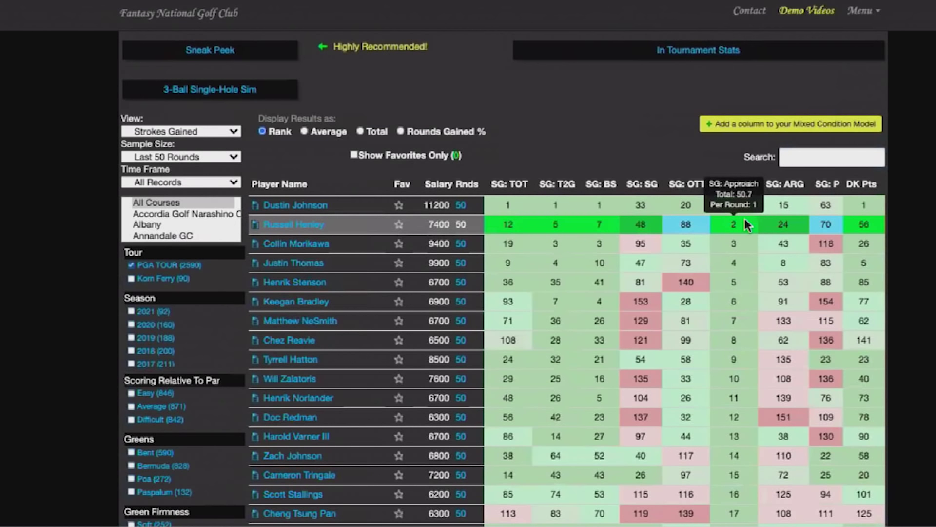
Review Russell Henley's strokes gained summary and event results on his player page, and look through the winner odds on the DraftKings Sportsbook page
left_click(293, 228)
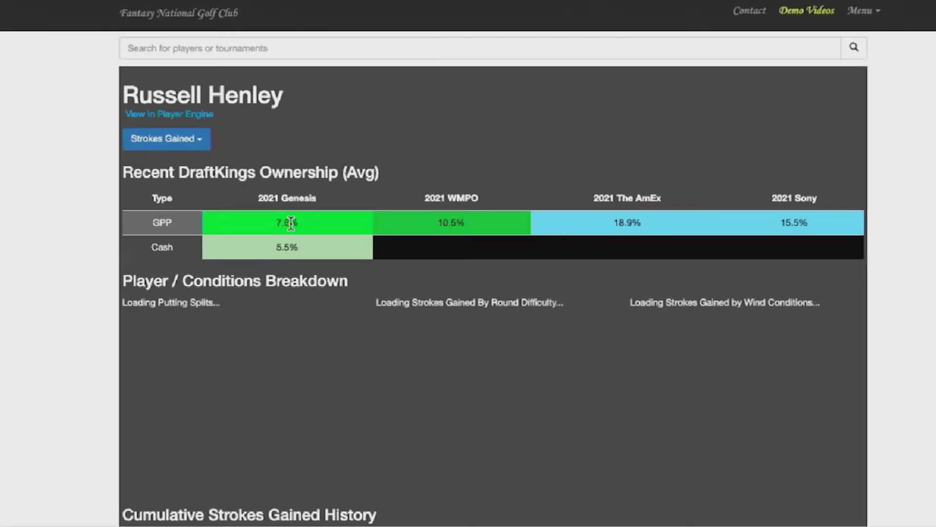
scroll(291, 223, "down", 10)
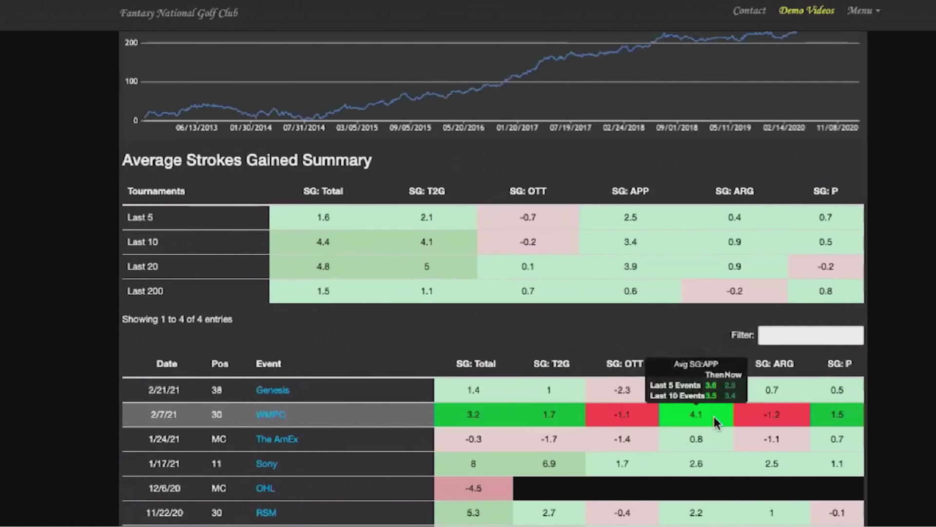
scroll(716, 440, "down", 3)
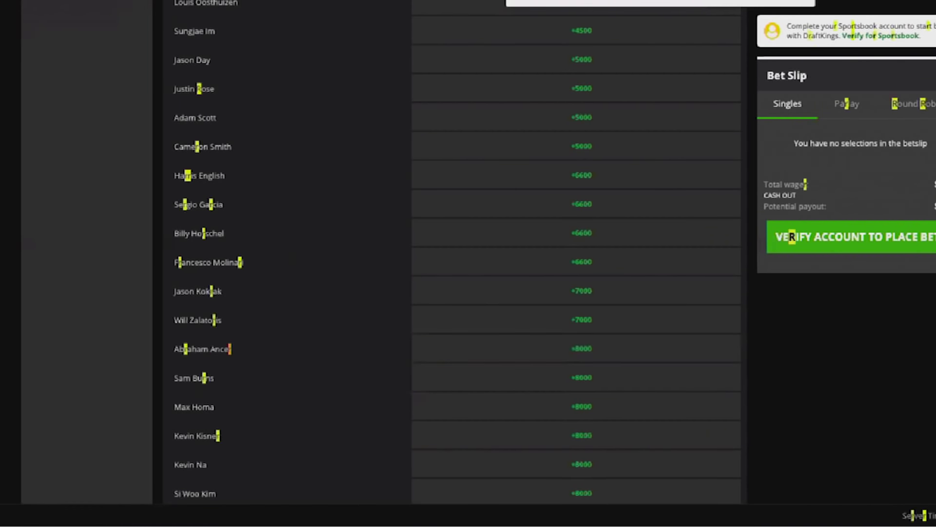
scroll(454, 253, "down", 7)
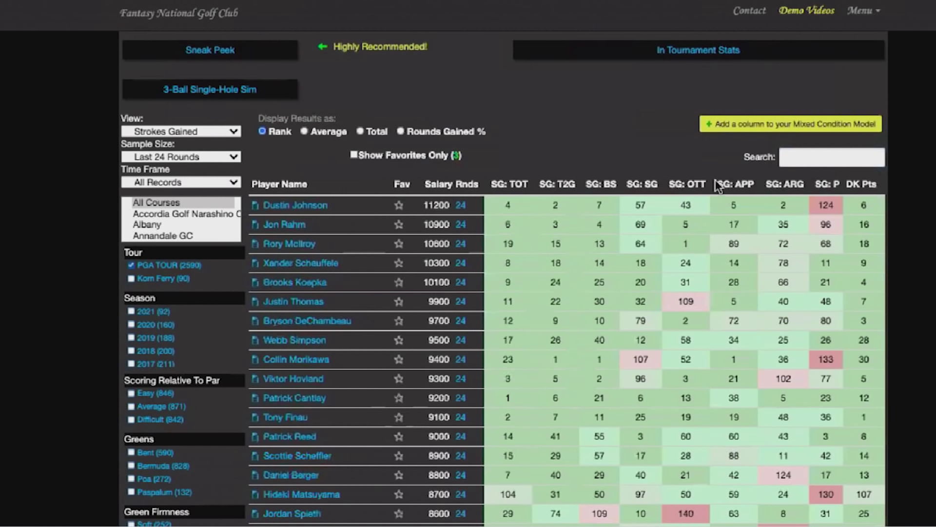
Sort the last-24-rounds field table by SG: APP and open Henrik Norlander's player page at his strokes gained summary
left_click(734, 185)
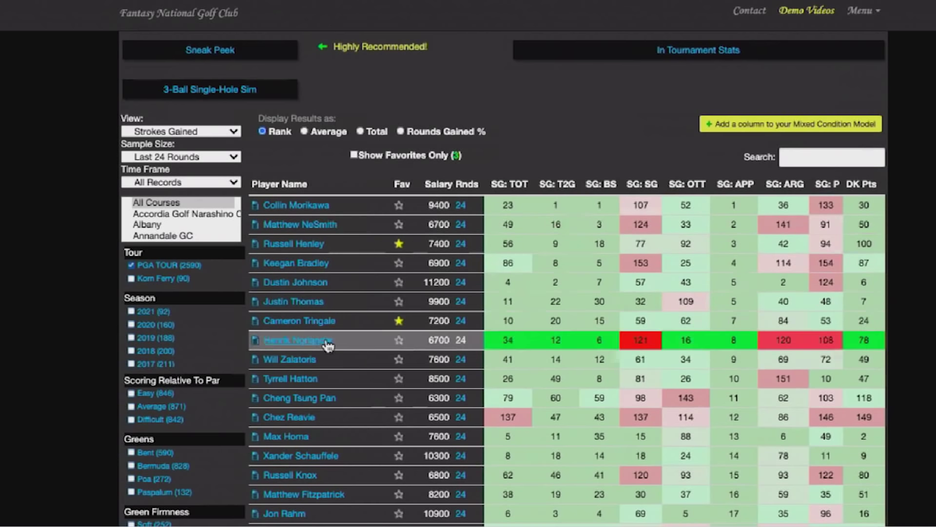
left_click(297, 340)
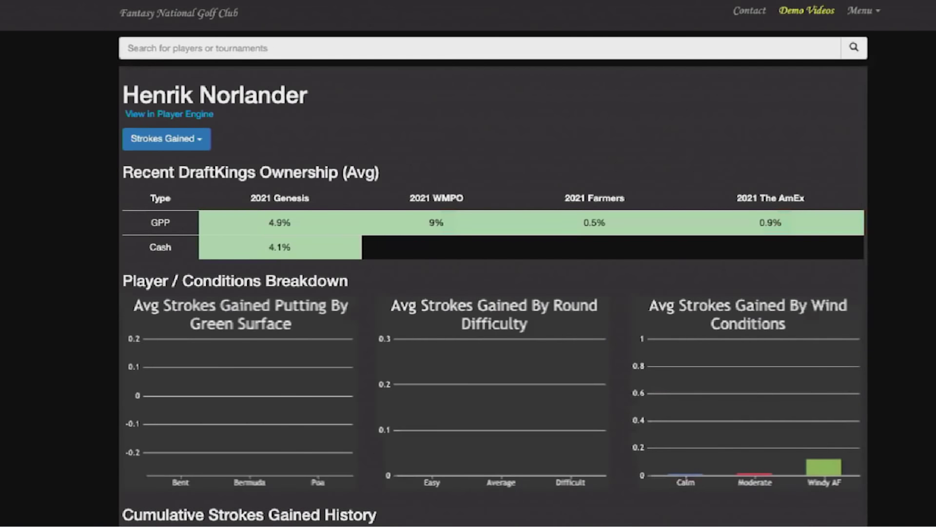
scroll(493, 278, "down", 10)
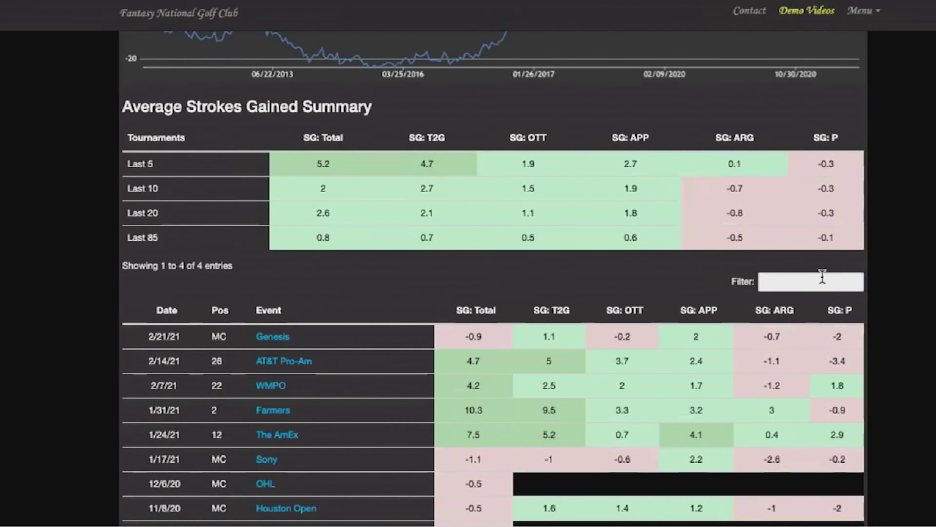
Filter Henrik Norlander's event results by "pla" and clear the filter
left_click(823, 294)
type("pla")
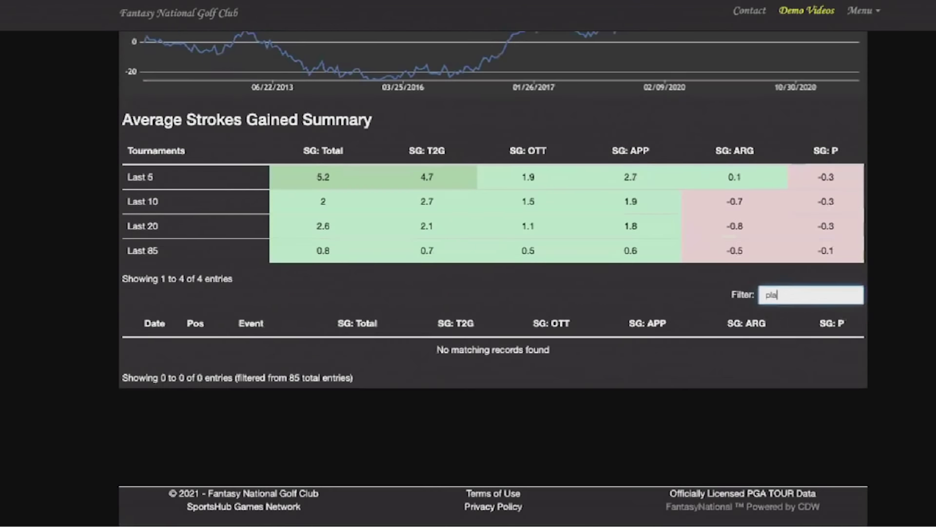
key("BackSpace")
key("BackSpace")
key("BackSpace")
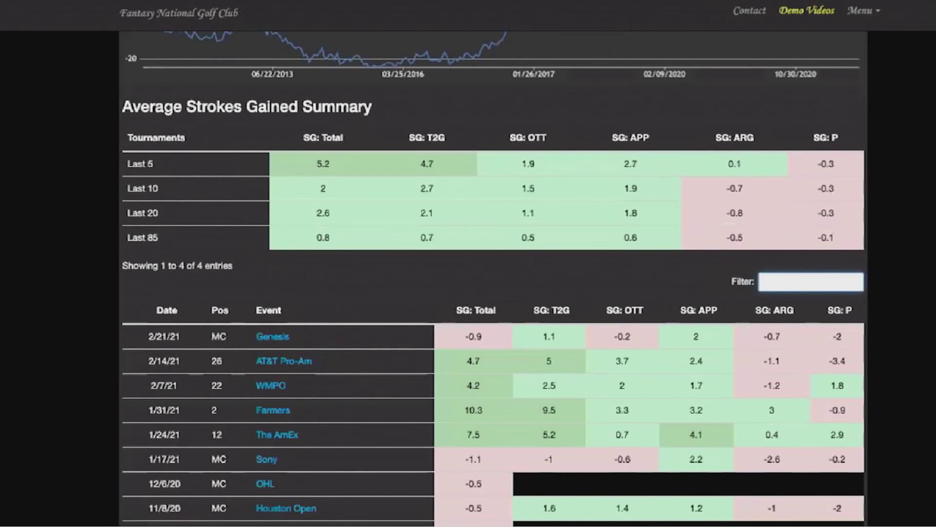
Review Henrik Norlander's recent event results and conditions breakdown, and return to the field table
scroll(712, 334, "down", 2)
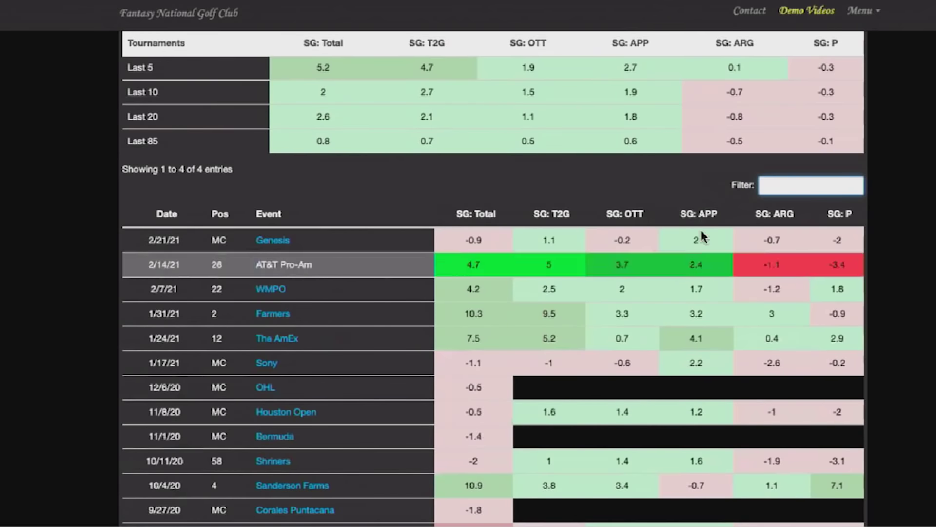
scroll(702, 305, "up", 6)
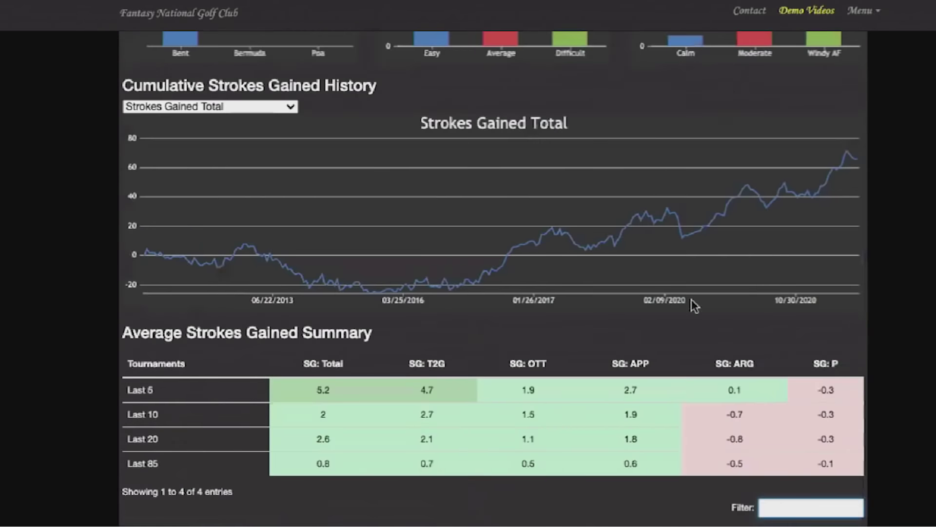
scroll(691, 301, "up", 8)
mouse_move(259, 344)
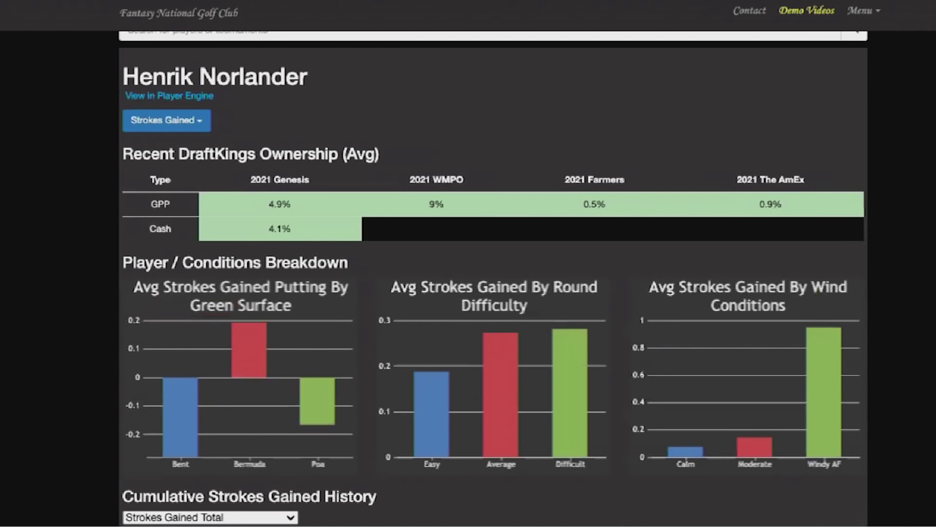
key("alt+Left")
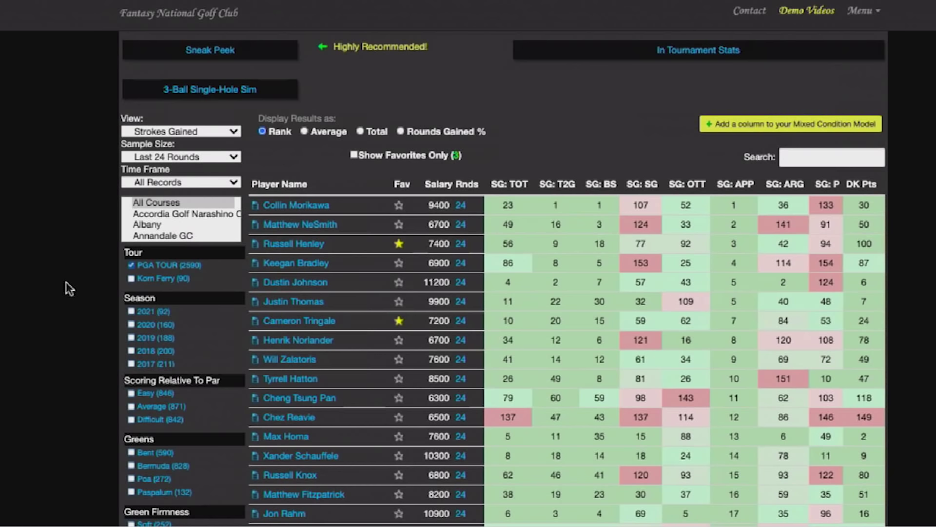
Switch the field view to Custom Stat Model and activate the saved model "The PLAYERS (Needs work)"
left_click(230, 133)
left_click(197, 259)
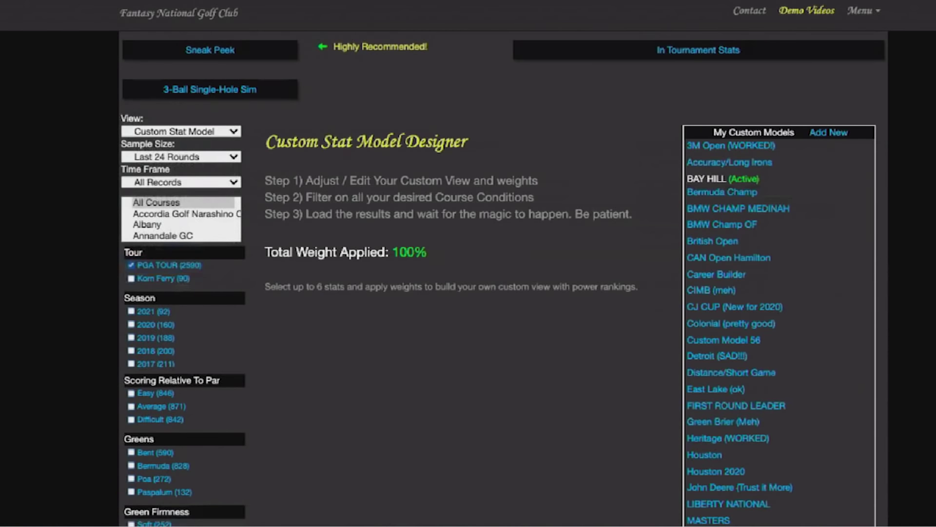
scroll(468, 278, "down", 3)
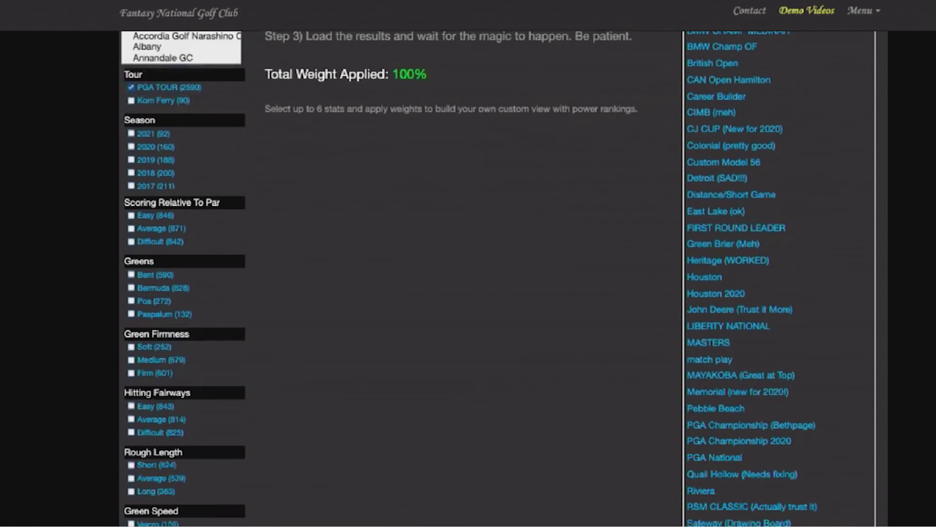
scroll(468, 278, "down", 1)
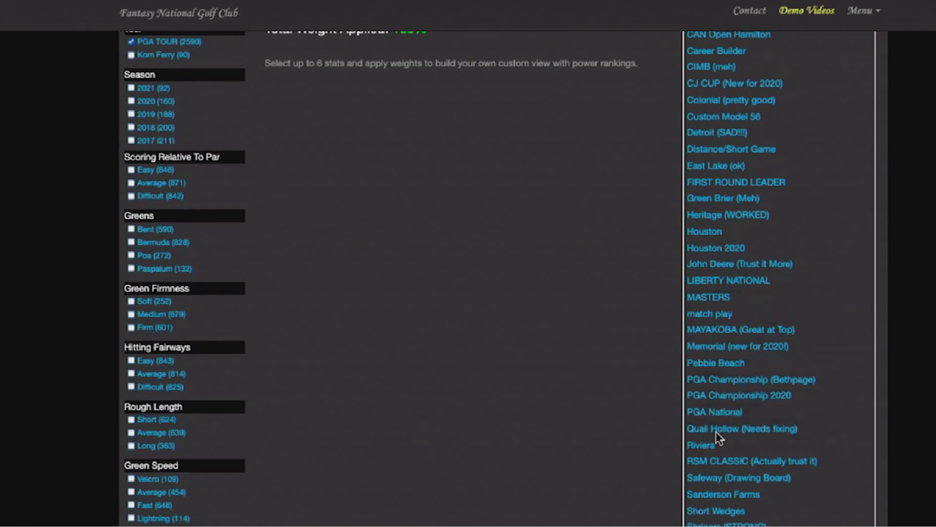
scroll(747, 387, "down", 4)
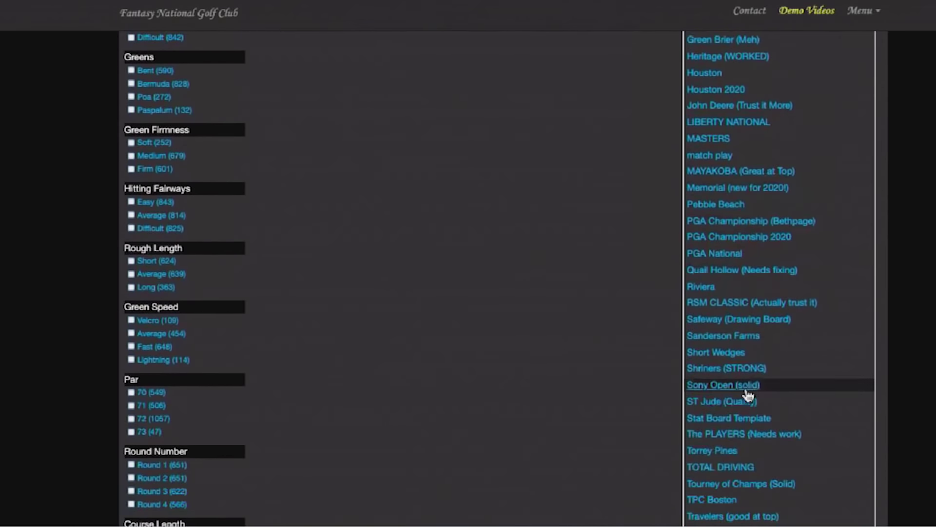
scroll(795, 492, "down", 2)
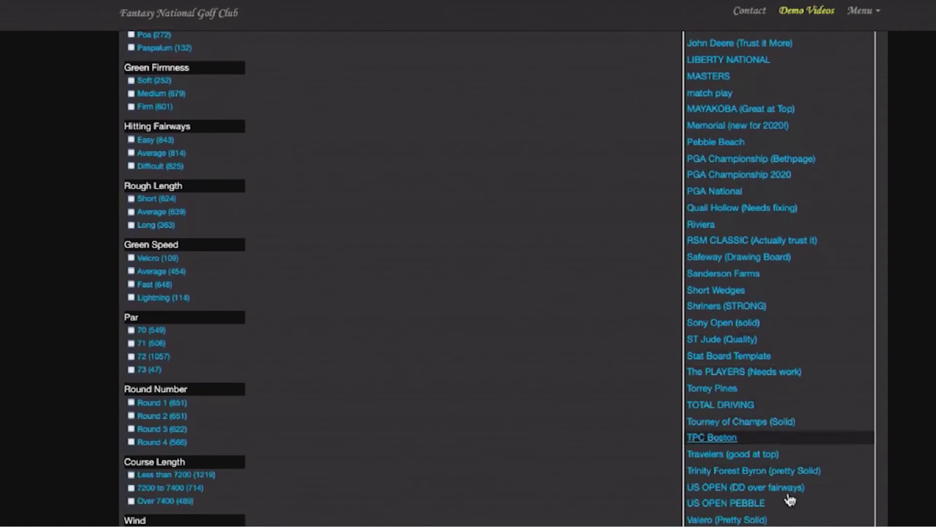
scroll(744, 211, "up", 5)
scroll(747, 384, "down", 6)
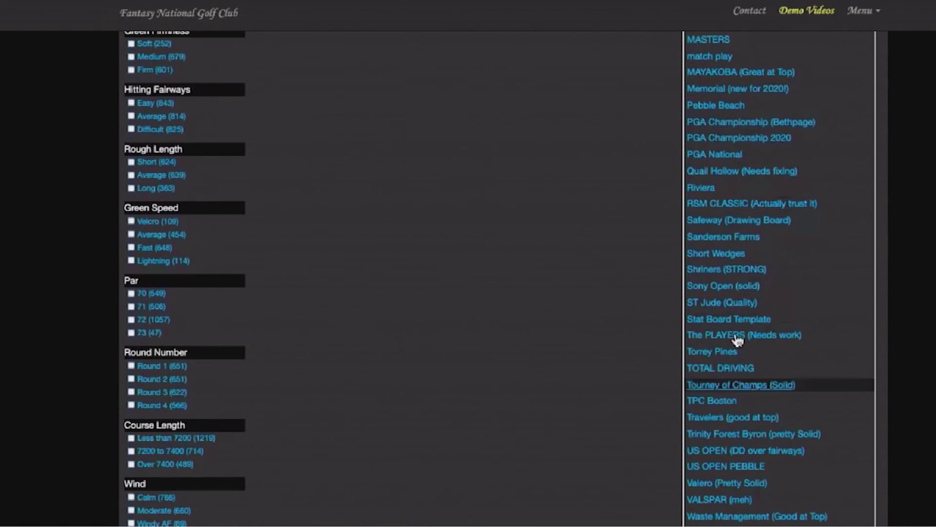
left_click(777, 335)
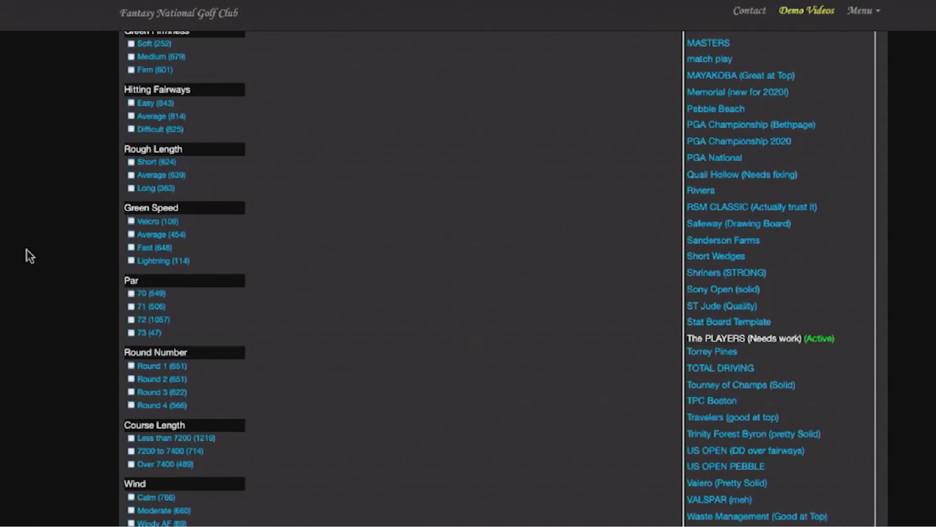
Lower the SG: ARG weight to 0% and remove the SG: ARG and SG: P stats from the model
scroll(209, 274, "up", 2)
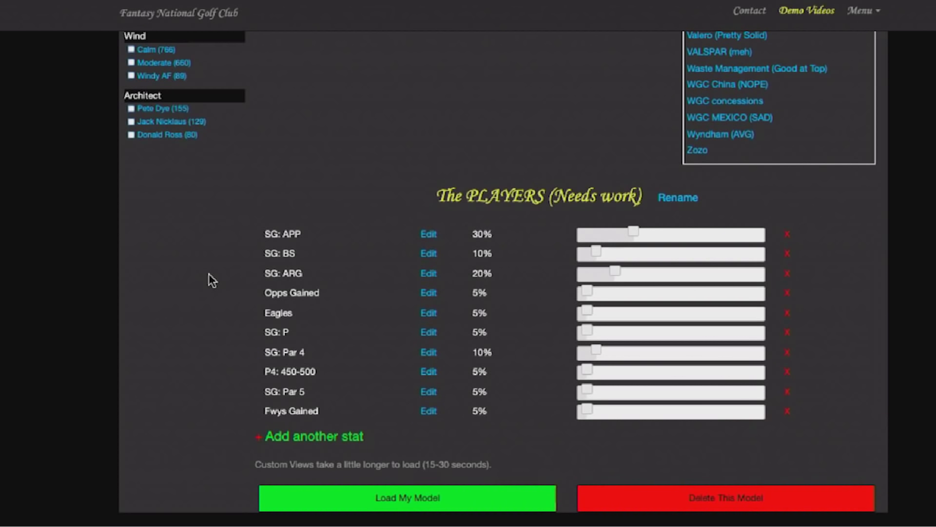
left_click_drag(613, 272, 575, 276)
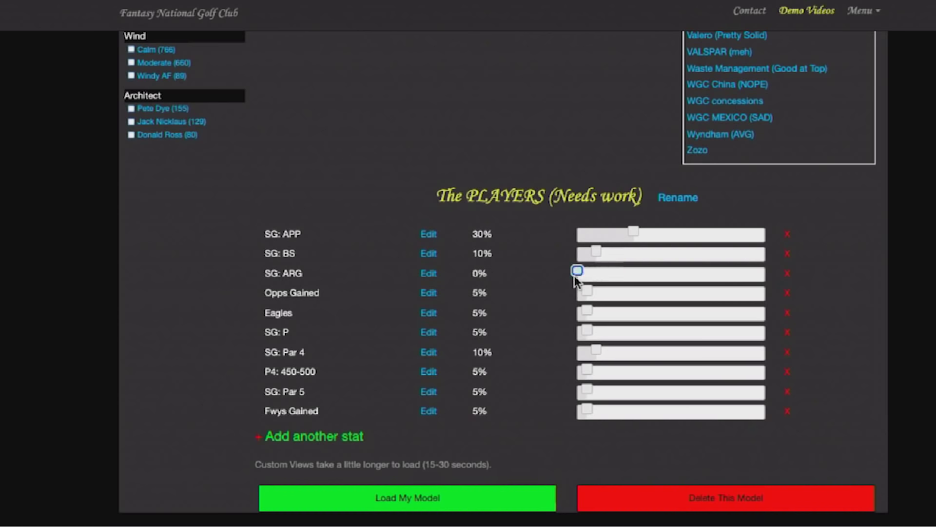
left_click(787, 273)
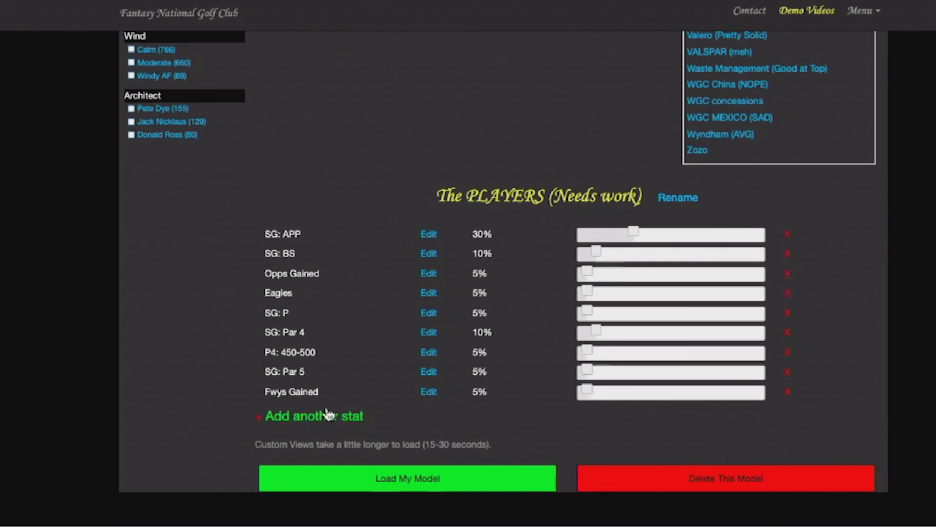
left_click(791, 318)
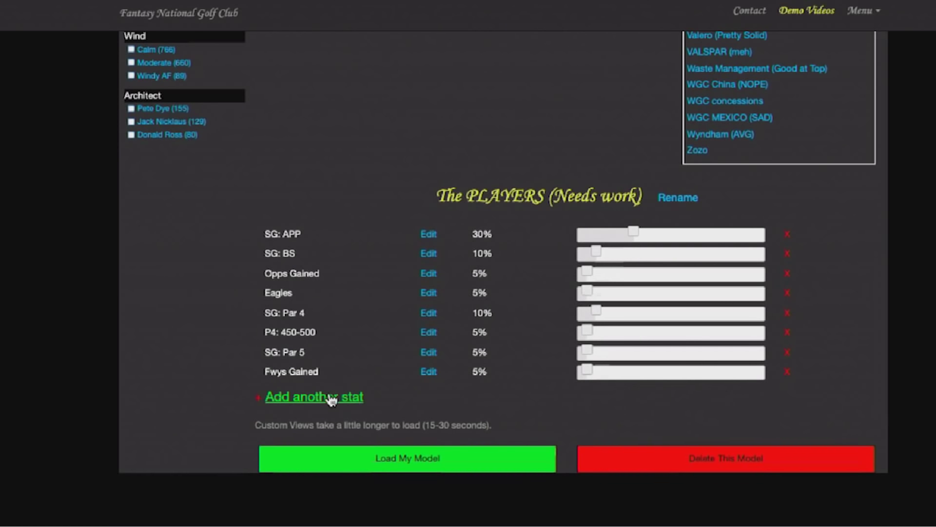
Add the SG: SG stat to the model at 10% weight and remove the SG: Par 5 stat
left_click(335, 397)
left_click(319, 387)
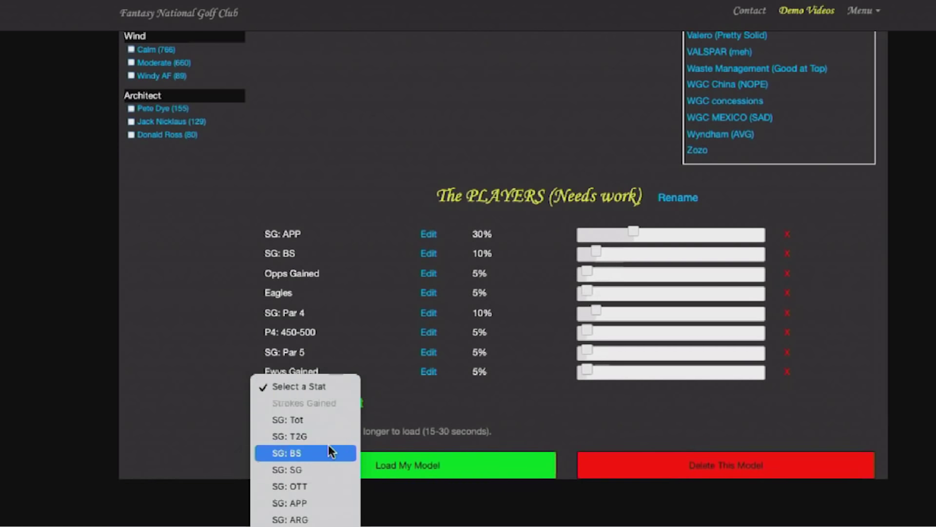
left_click(324, 472)
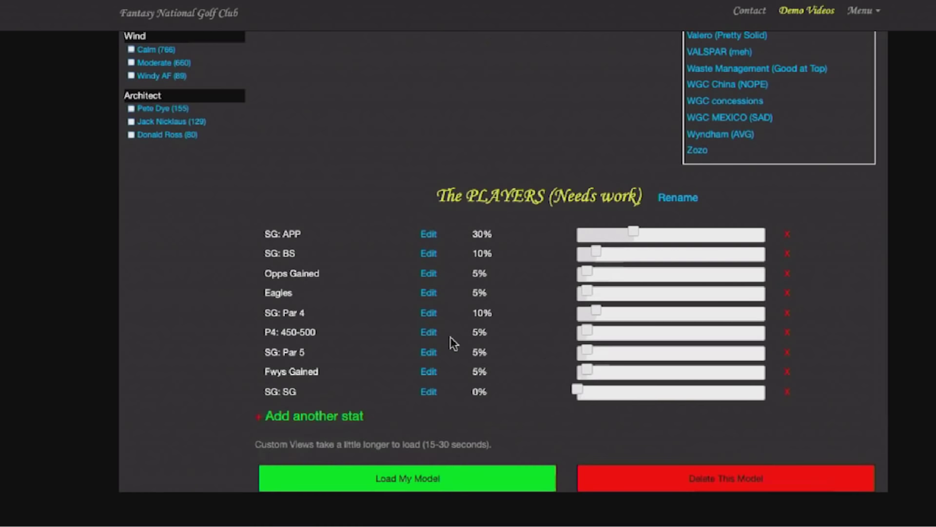
left_click_drag(572, 390, 599, 390)
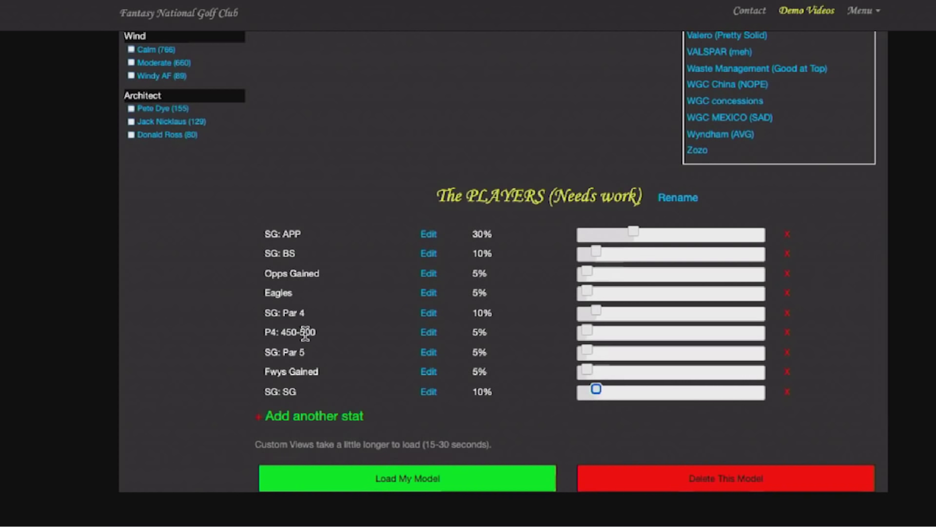
left_click_drag(478, 313, 300, 313)
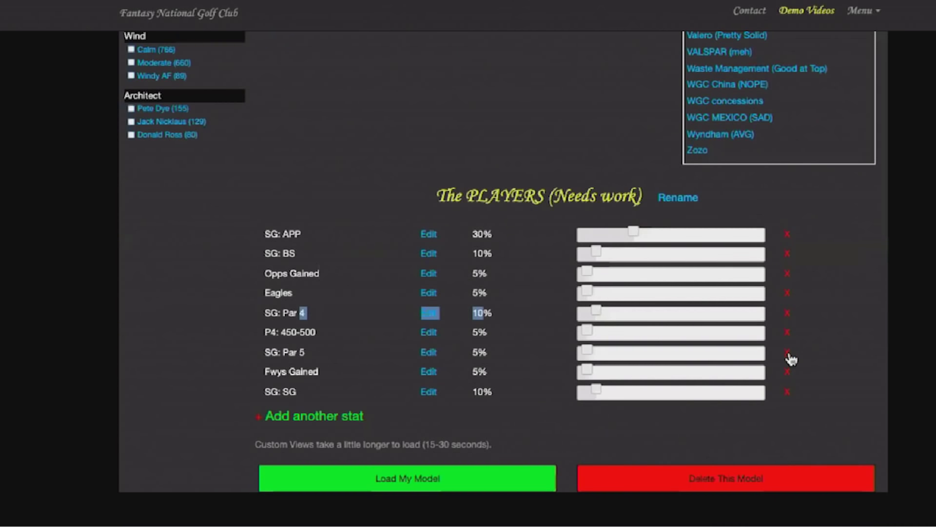
left_click(789, 353)
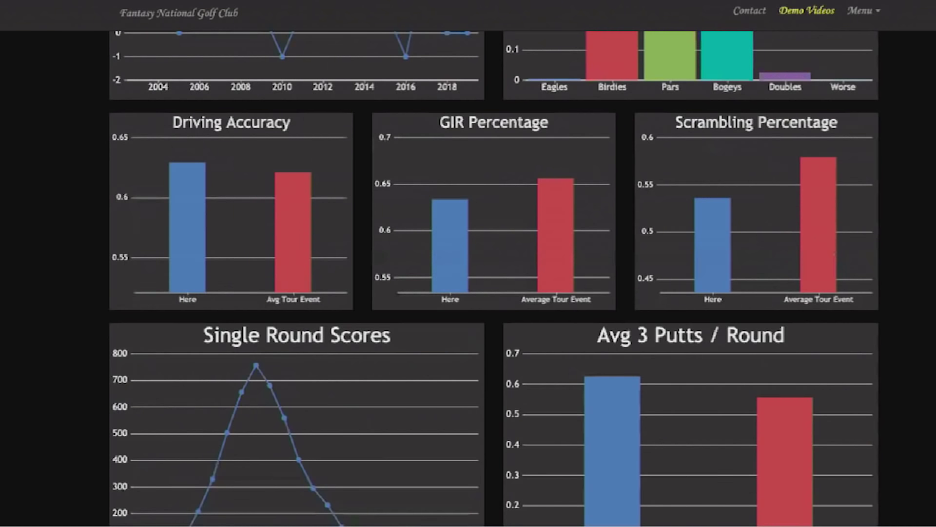
Review the TPC Sawgrass course breakdown charts and the scorecard's per-hole eagle rates
scroll(218, 230, "up", 3)
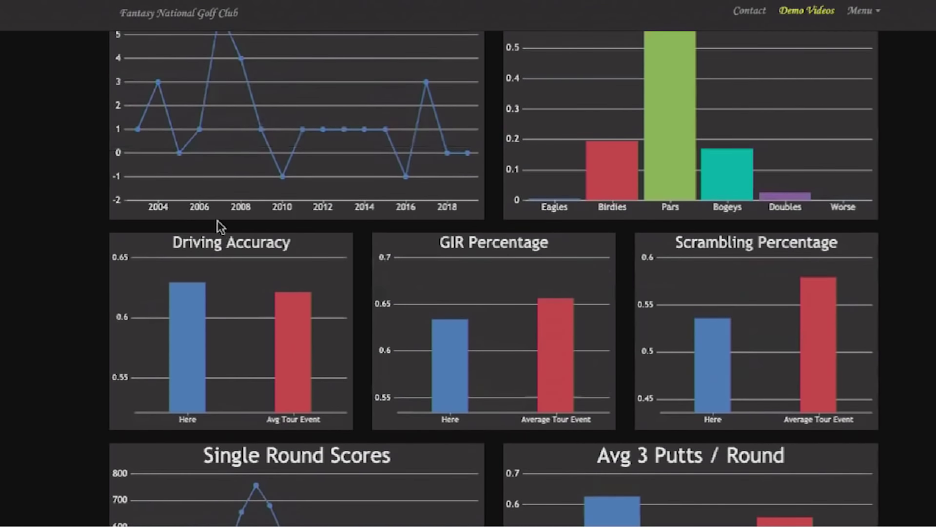
scroll(393, 256, "up", 20)
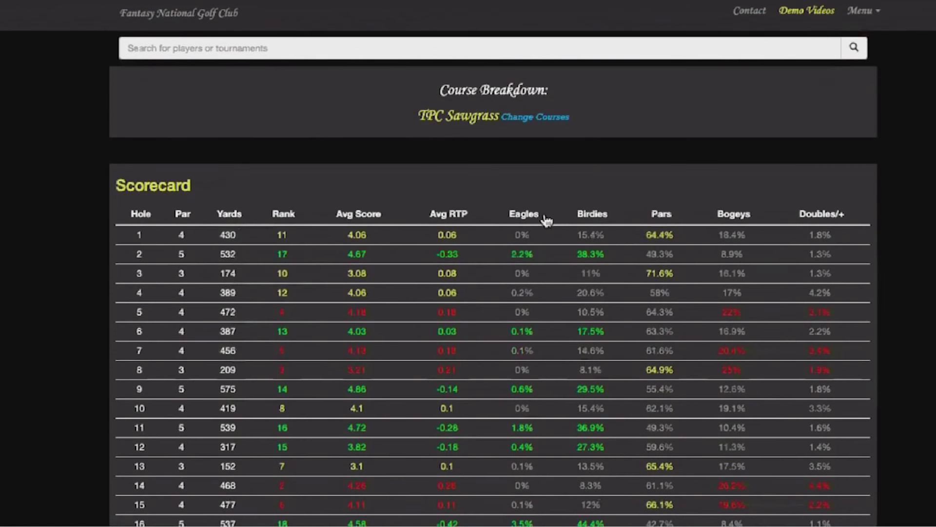
left_click(545, 217)
left_click(545, 217)
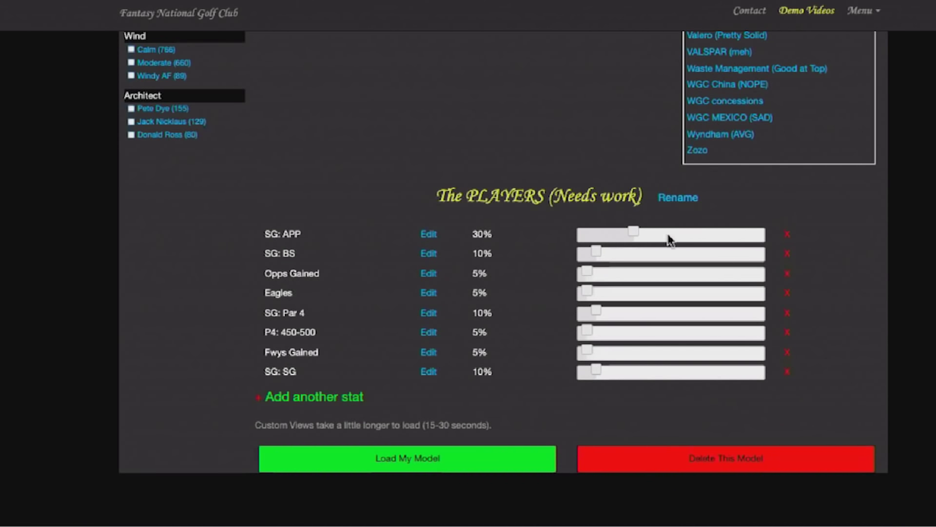
Set the Opps Gained weight to 10% and check the model's total applied weight
left_click_drag(586, 273, 597, 273)
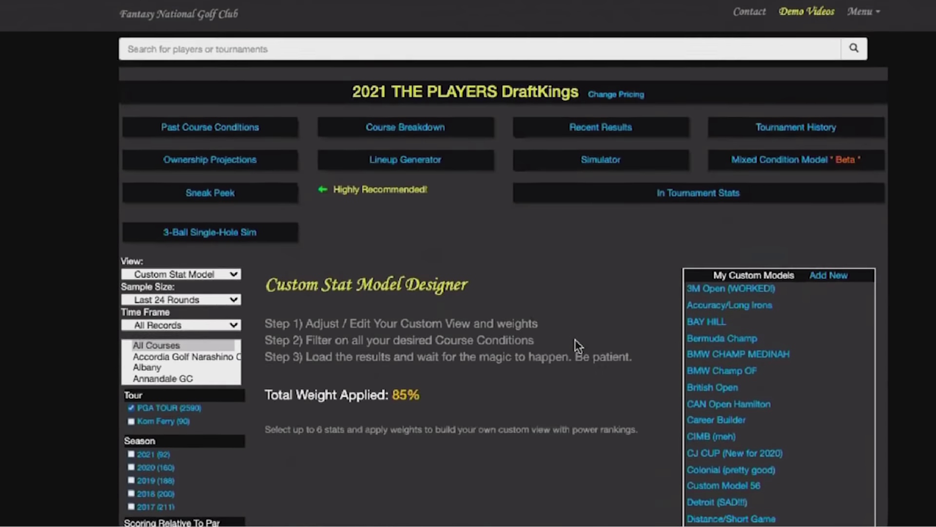
scroll(575, 340, "down", 15)
scroll(575, 338, "down", 2)
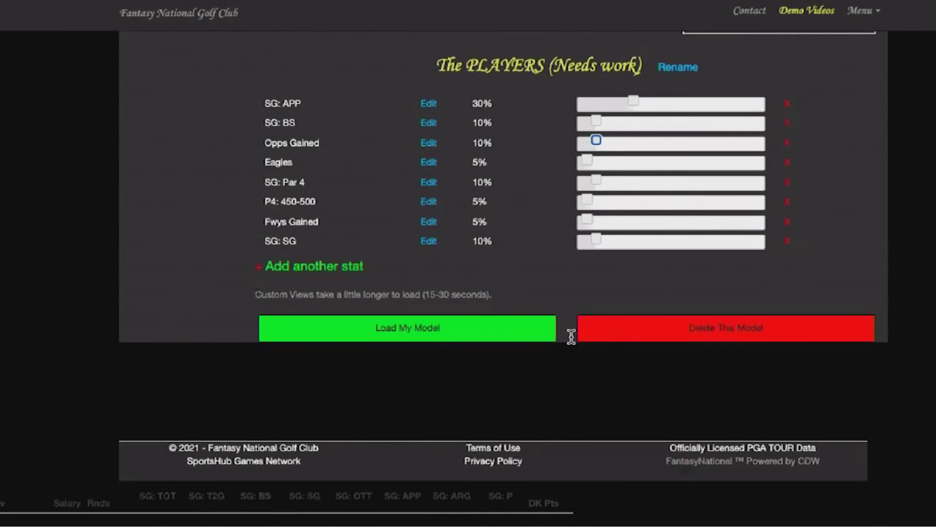
Set the Fwys Gained weight to 10% and add the SG: OTT stat at 5%
left_click(342, 268)
left_click(348, 258)
left_click(342, 256)
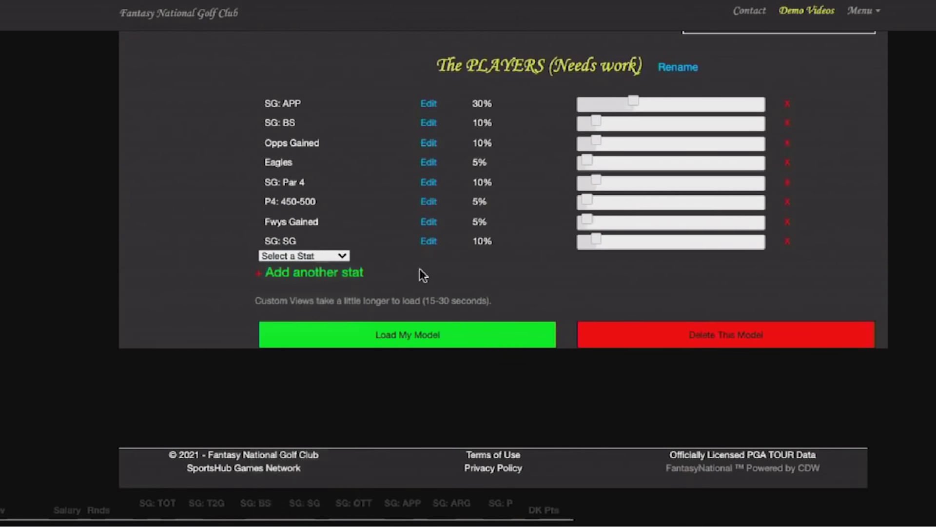
left_click_drag(588, 219, 596, 220)
left_click(337, 255)
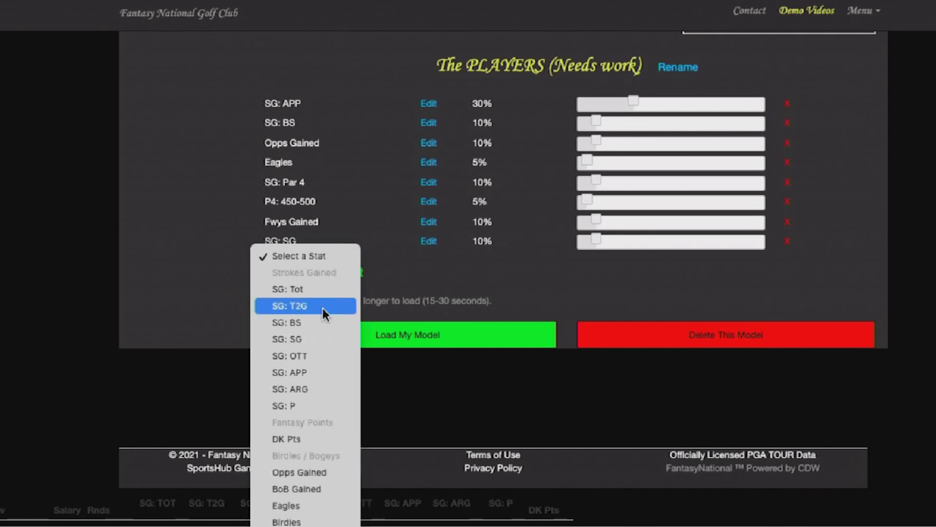
left_click(318, 356)
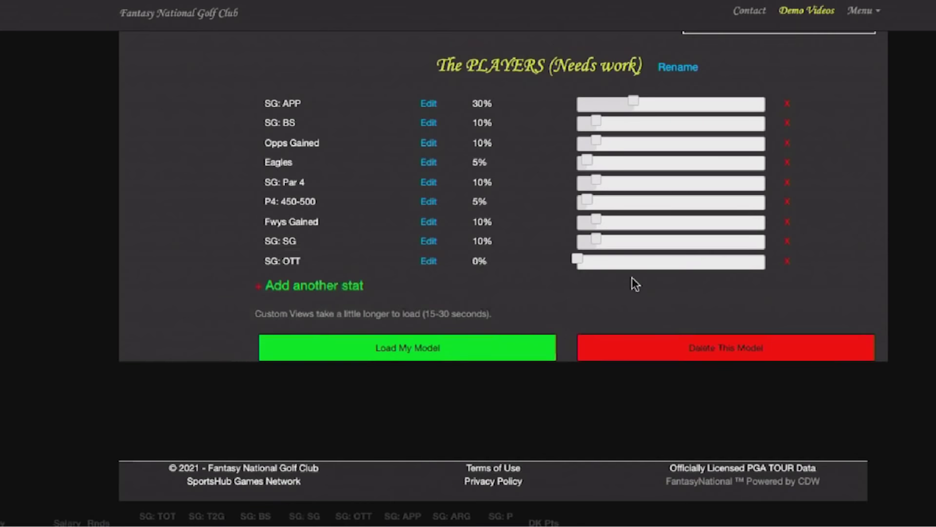
left_click_drag(587, 262, 588, 260)
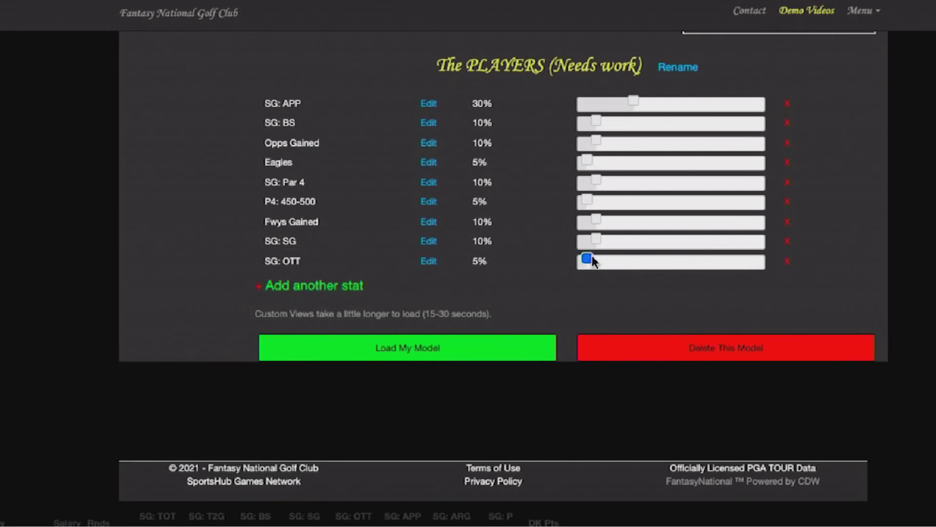
Check the total weight, set the SG: APP weight to 35%, and load the custom model
scroll(128, 206, "up", 10)
scroll(128, 206, "down", 10)
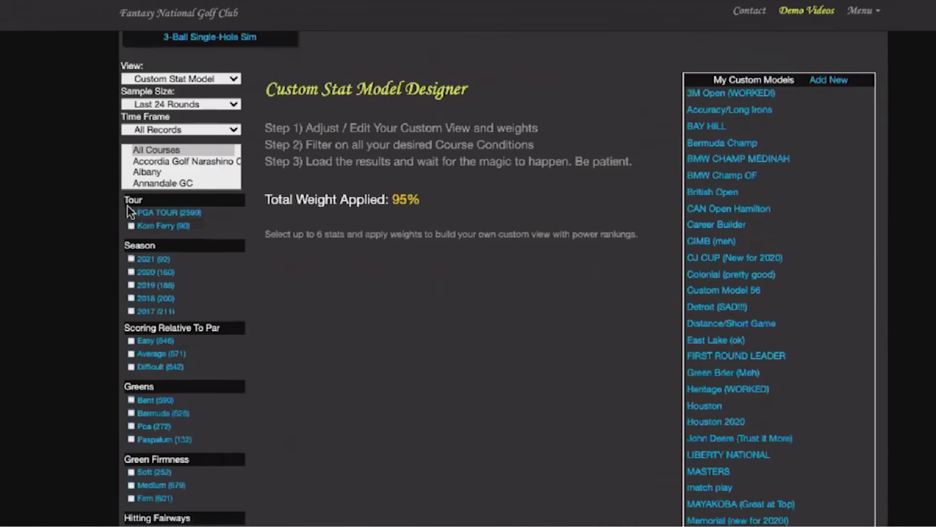
left_click(634, 120)
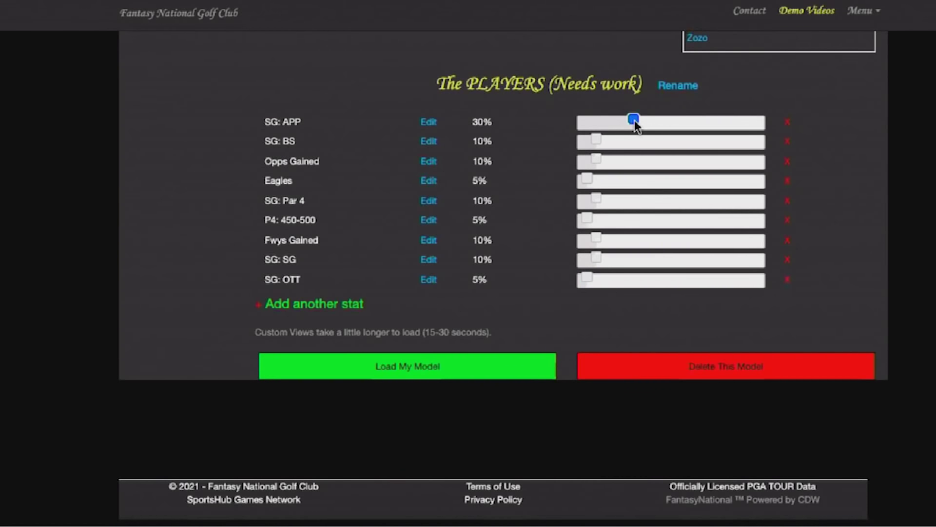
left_click_drag(636, 125, 646, 126)
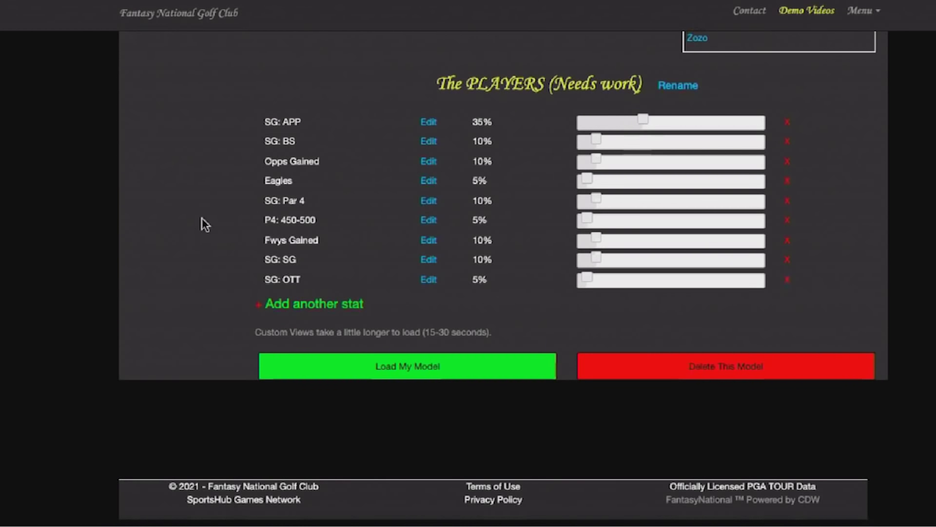
left_click(448, 369)
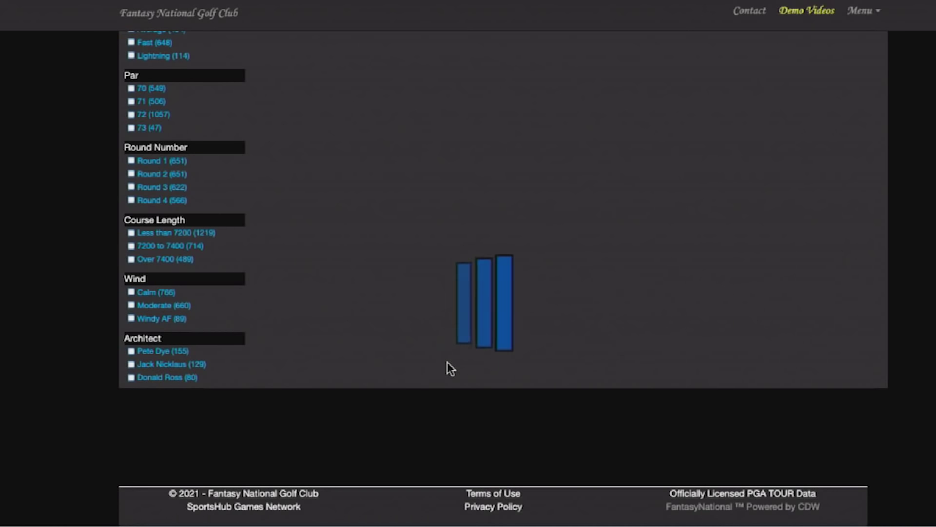
Sort the model results by My Rank, best first, and review the top-ranked golfers' stats
scroll(93, 288, "up", 2)
scroll(94, 288, "up", 10)
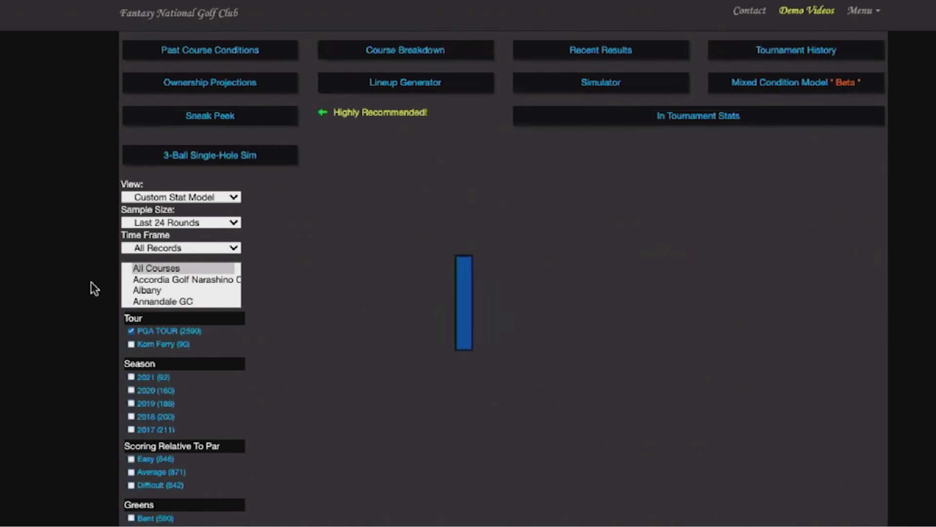
scroll(94, 288, "down", 2)
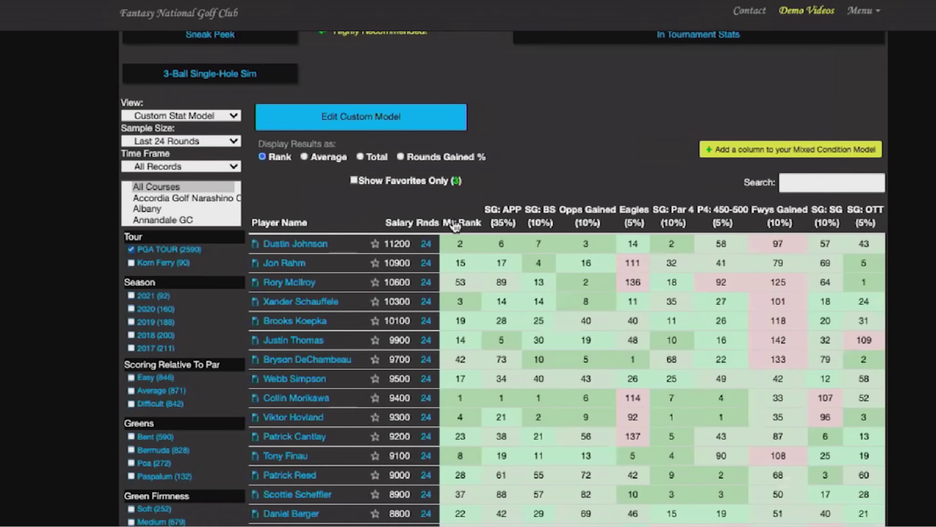
left_click(465, 222)
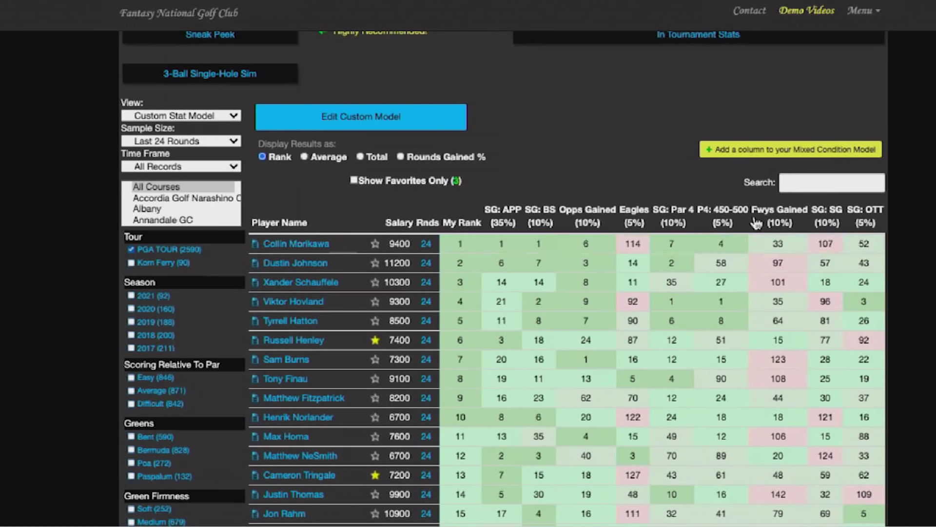
scroll(590, 114, "down", 1)
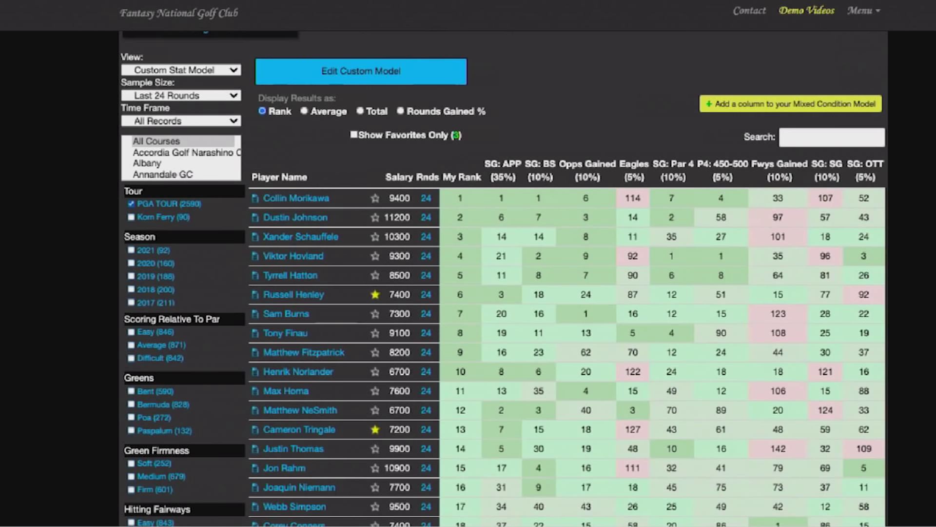
scroll(503, 278, "down", 3)
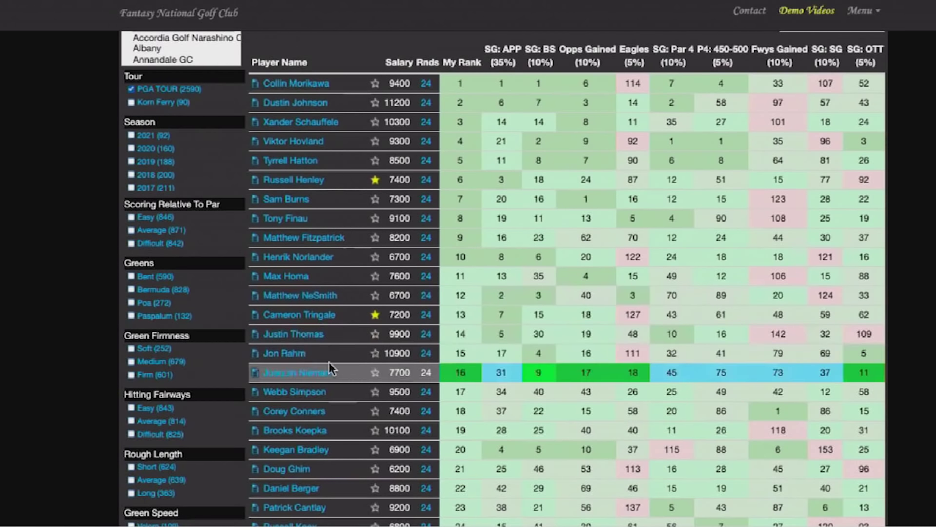
left_click(301, 373)
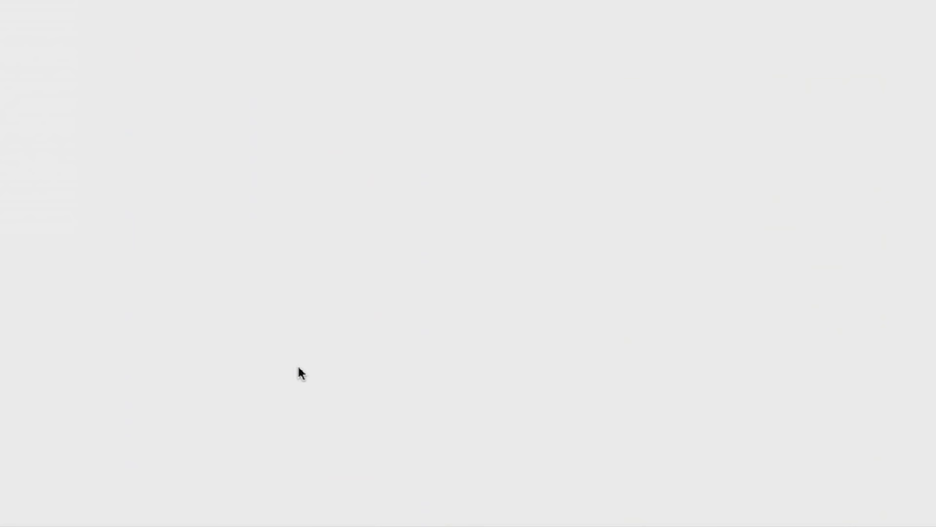
scroll(893, 270, "down", 10)
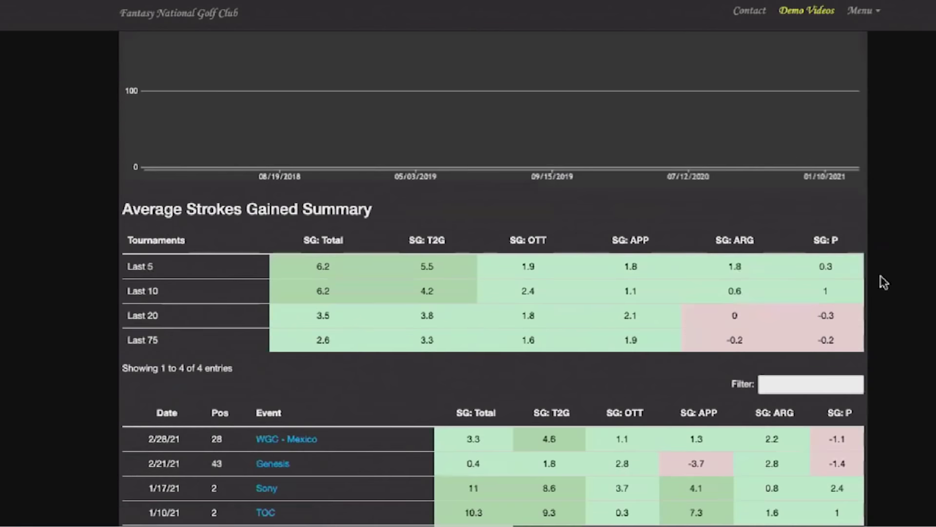
left_click(797, 377)
type("play")
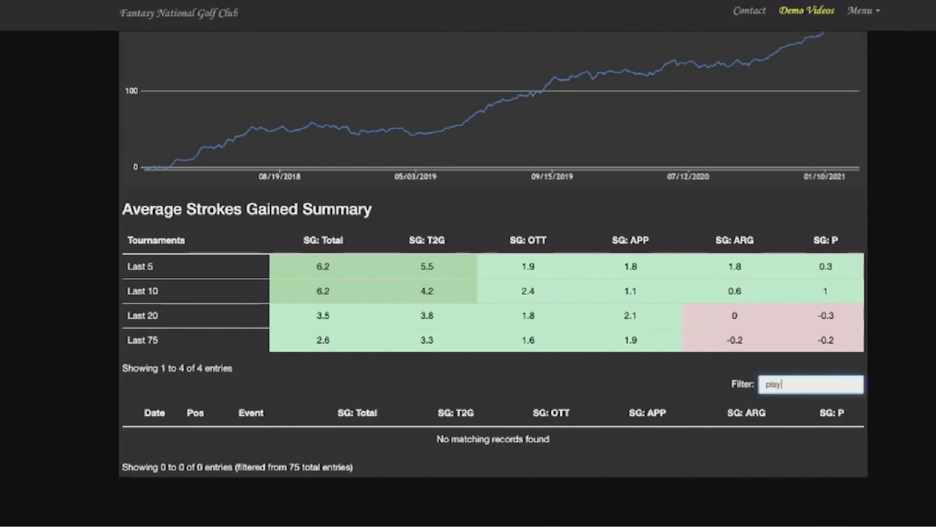
key("BackSpace")
key("BackSpace")
key("BackSpace")
key("BackSpace")
Review Joaquin Niemann's recent strokes gained results and mark him as a favorite in the field table
scroll(796, 369, "down", 4)
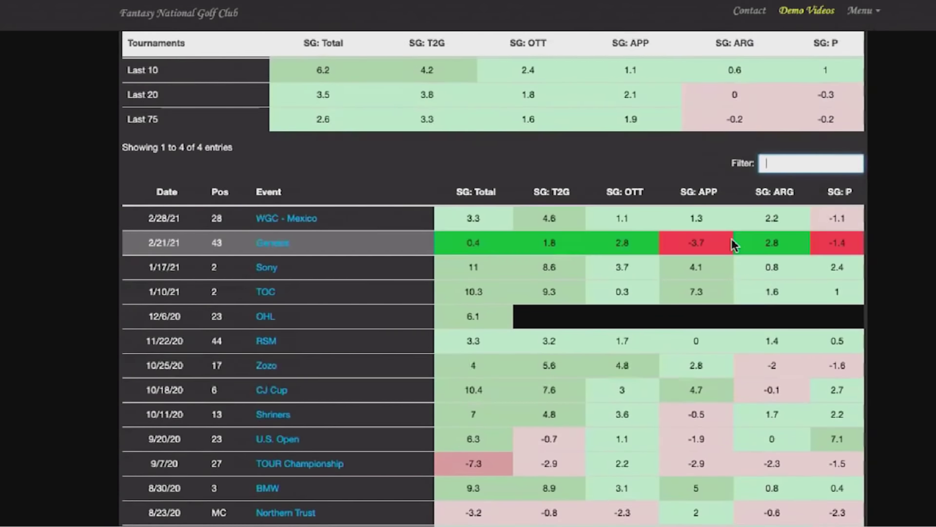
mouse_move(727, 217)
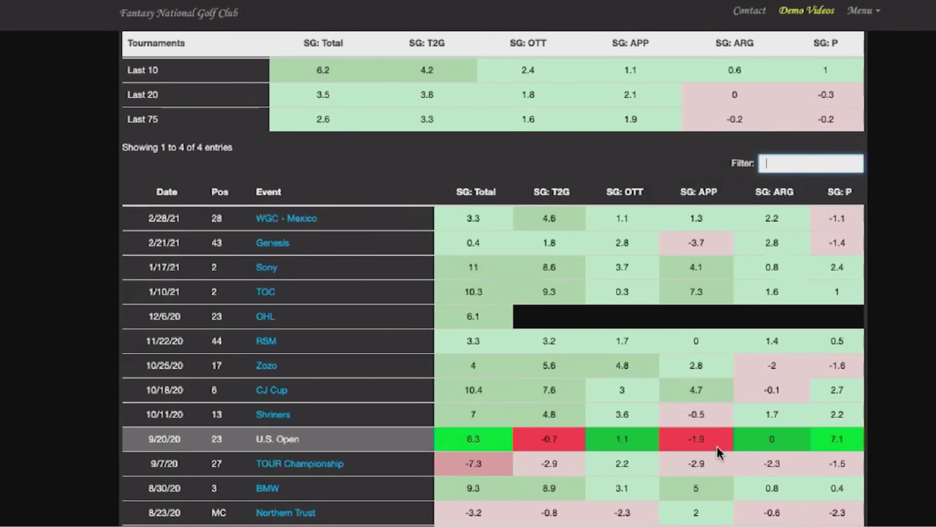
scroll(717, 446, "up", 7)
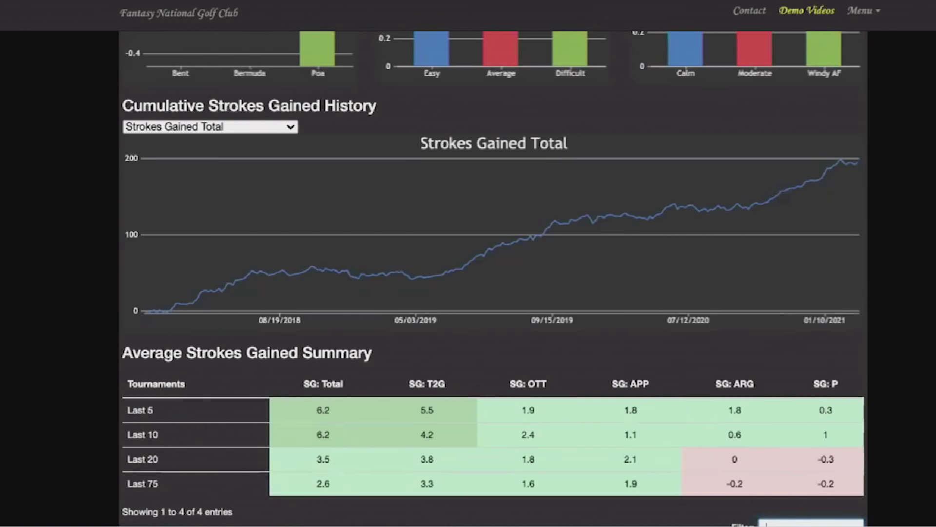
key("alt+Left")
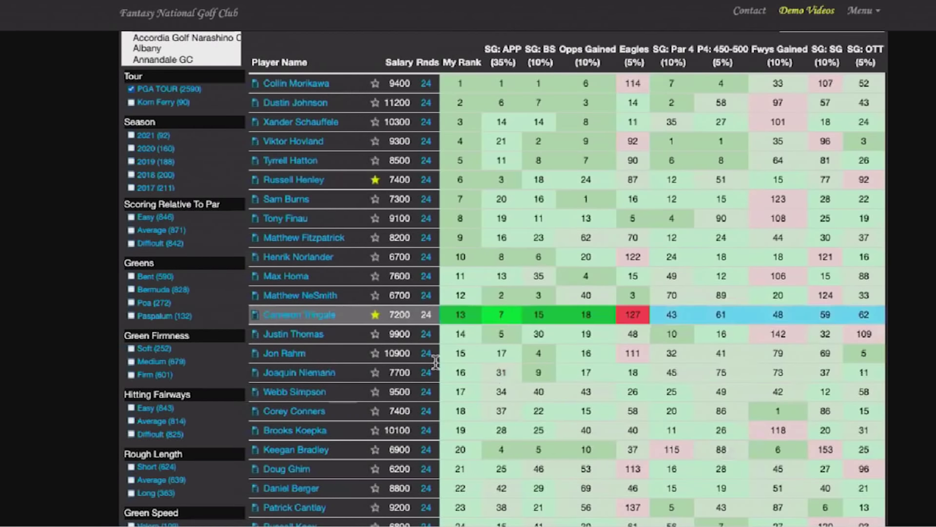
left_click(375, 372)
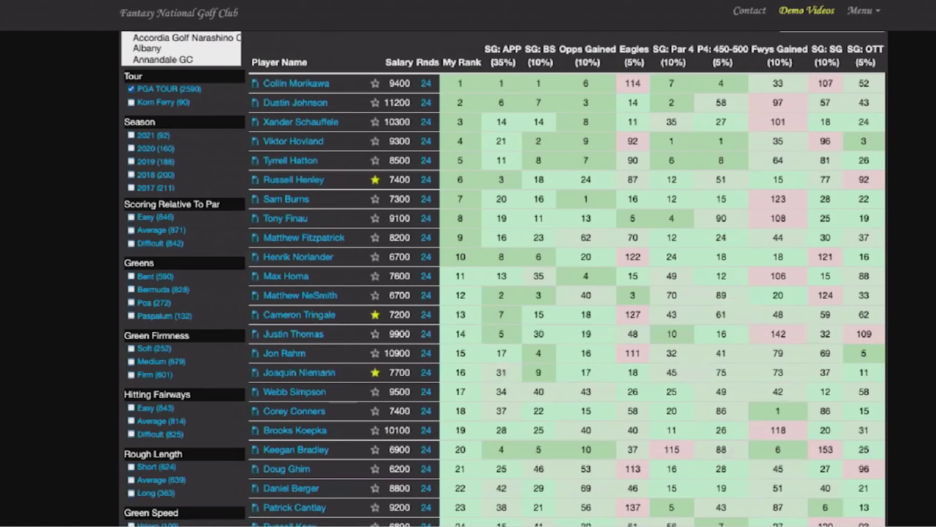
Sort the model results by salary from highest to lowest and examine the stat ranks of the most expensive golfers
left_click(398, 63)
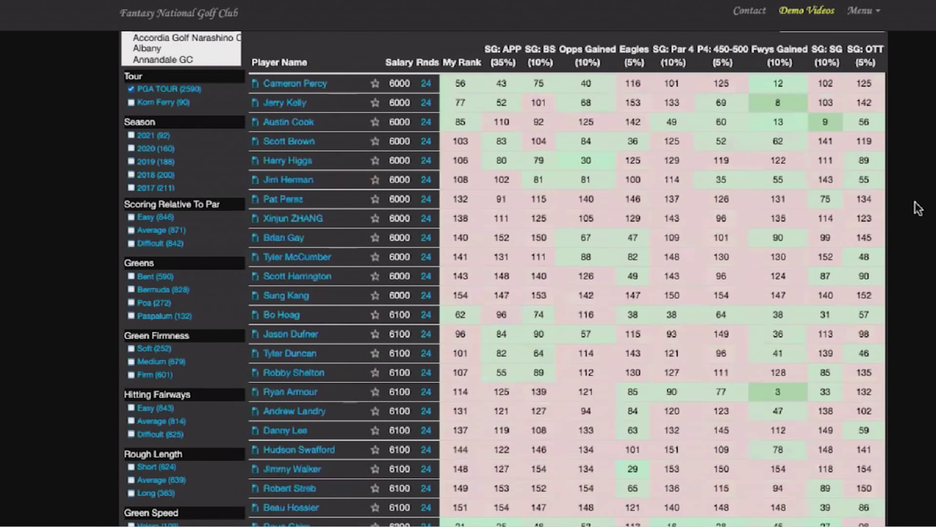
left_click(398, 62)
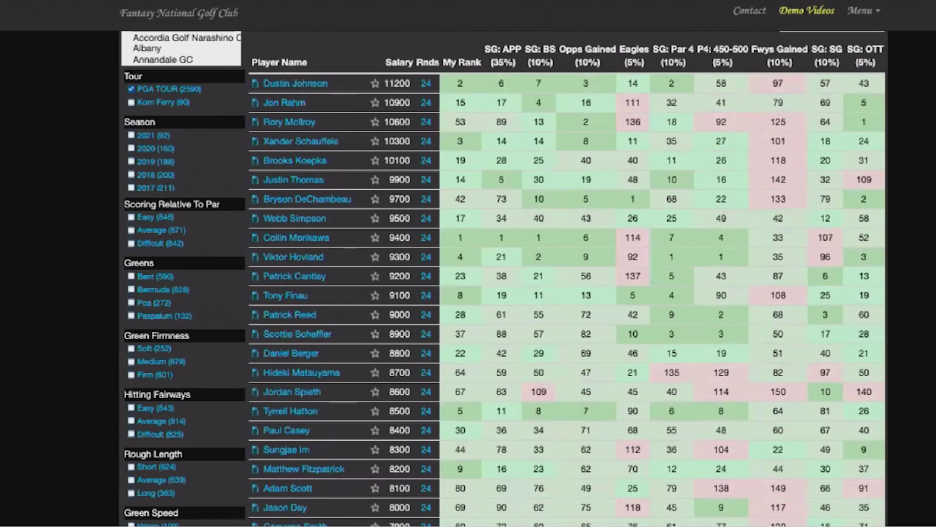
scroll(768, 213, "down", 1)
scroll(768, 212, "up", 2)
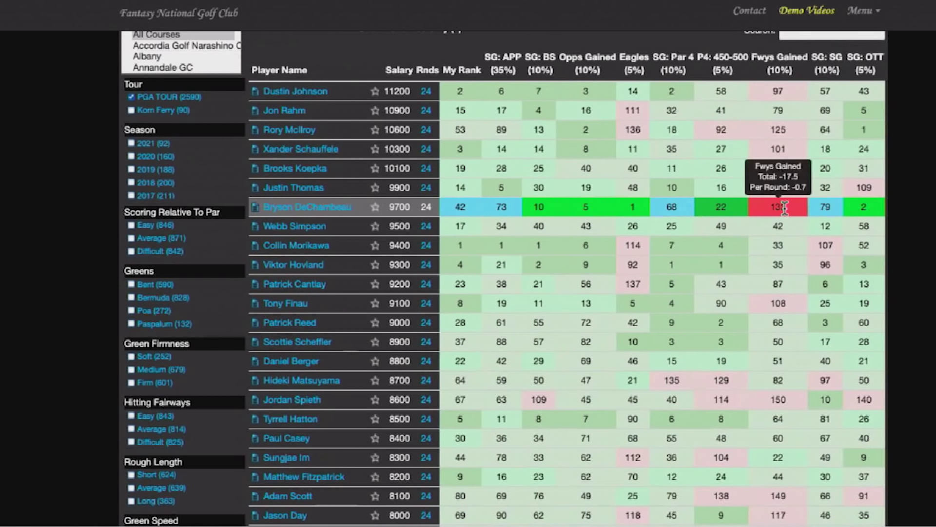
mouse_move(880, 203)
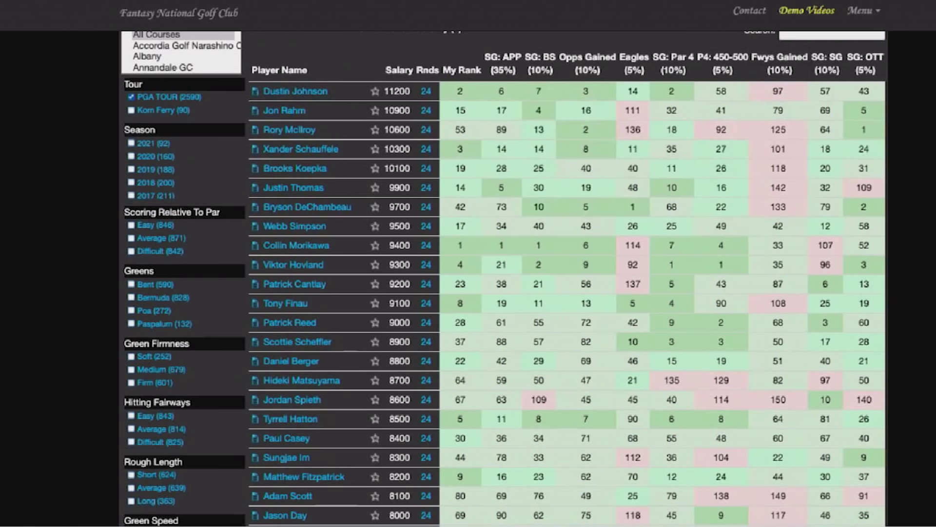
Examine the Fwys Gained ranks and other model stats of the golfers from the top salaries down to the low 7000s
mouse_move(841, 188)
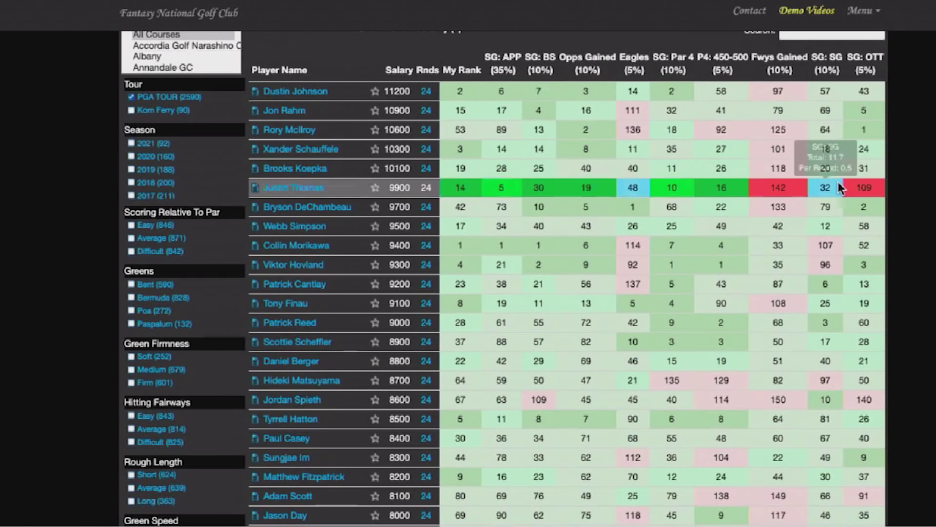
mouse_move(795, 275)
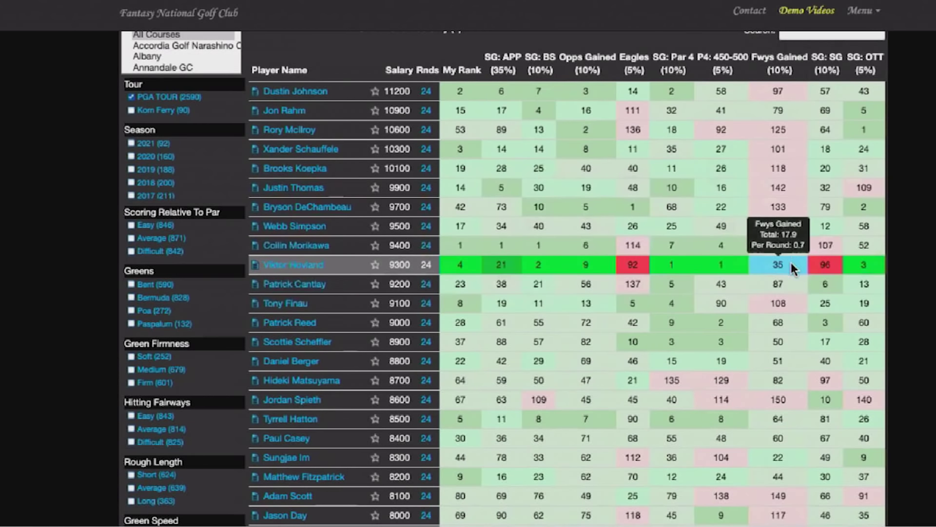
mouse_move(797, 455)
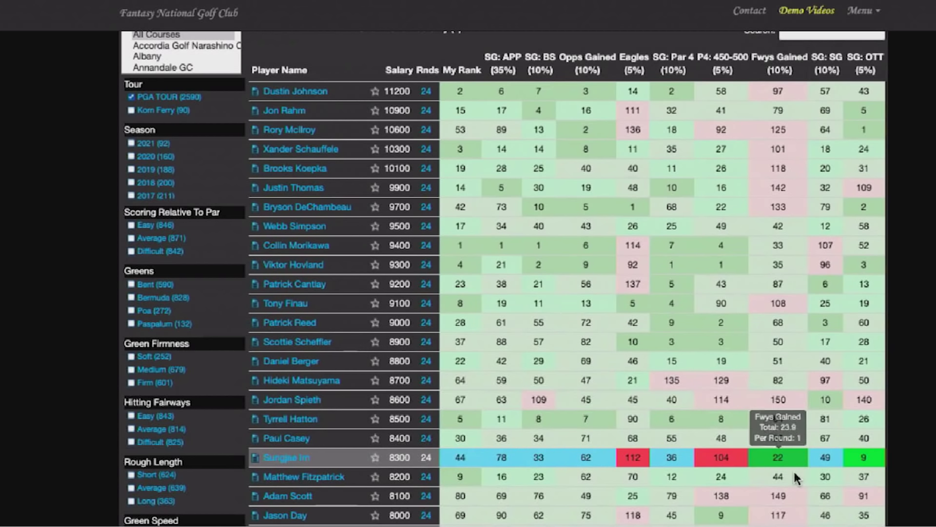
scroll(797, 483, "down", 1)
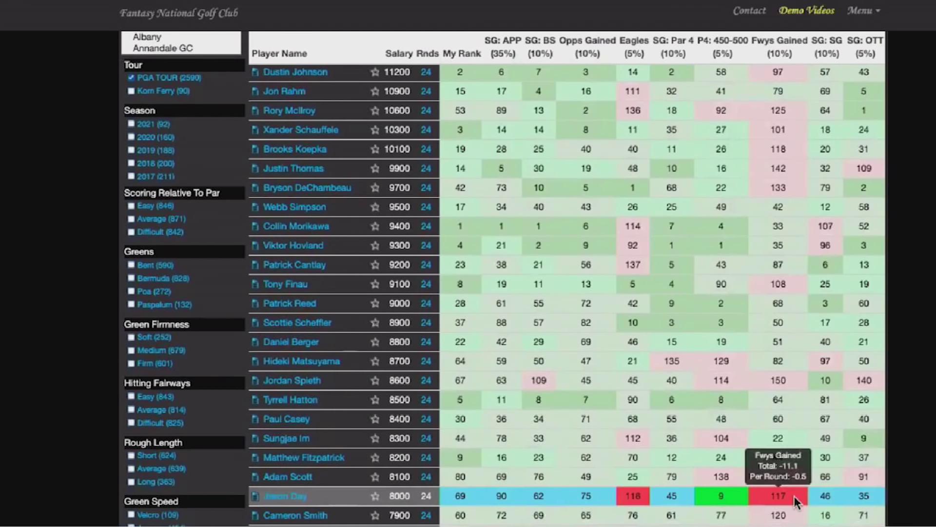
scroll(795, 496, "down", 3)
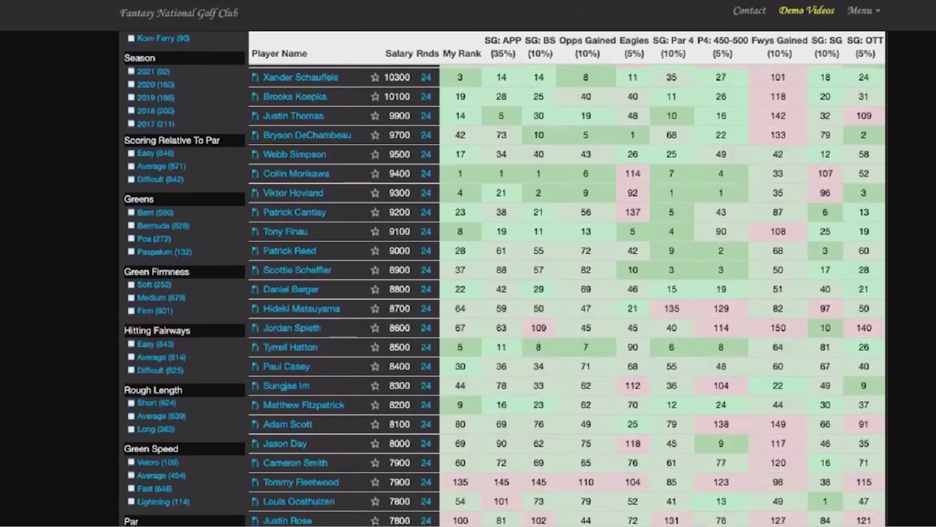
scroll(804, 471, "down", 3)
scroll(804, 471, "down", 6)
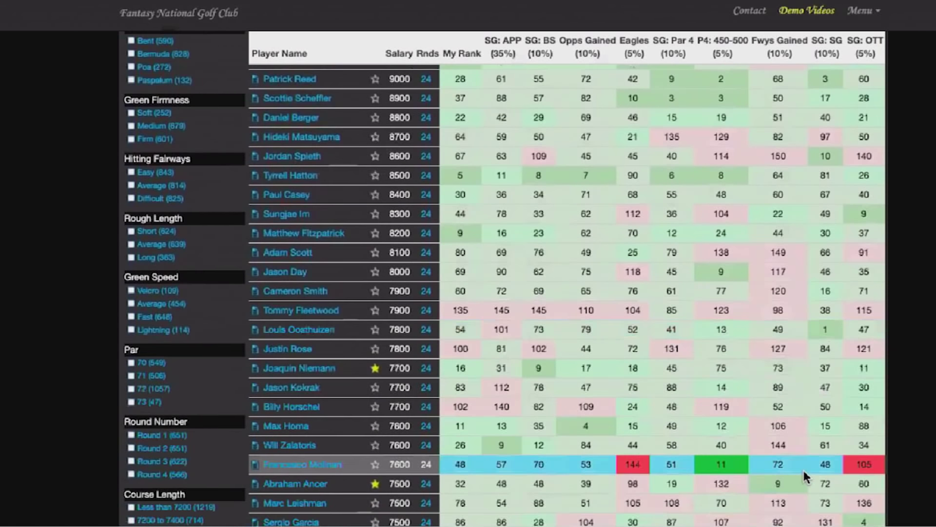
mouse_move(800, 487)
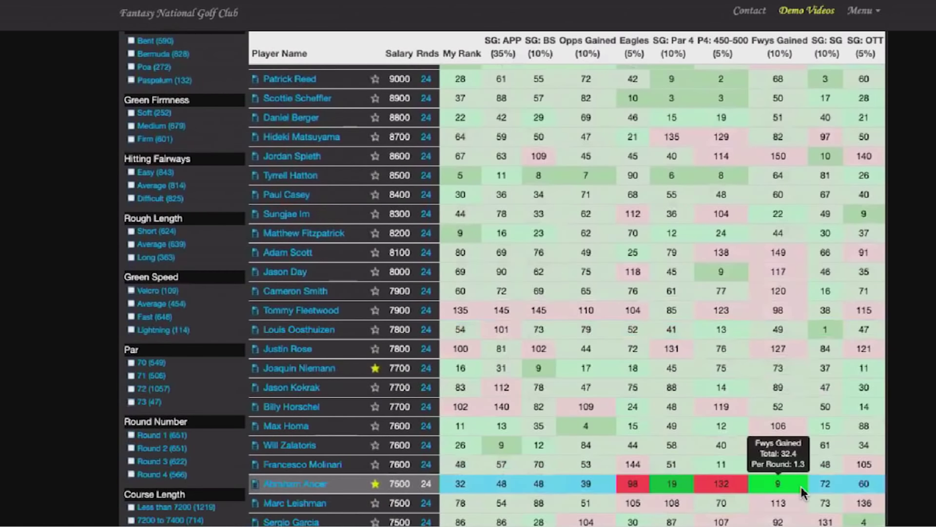
scroll(801, 487, "down", 12)
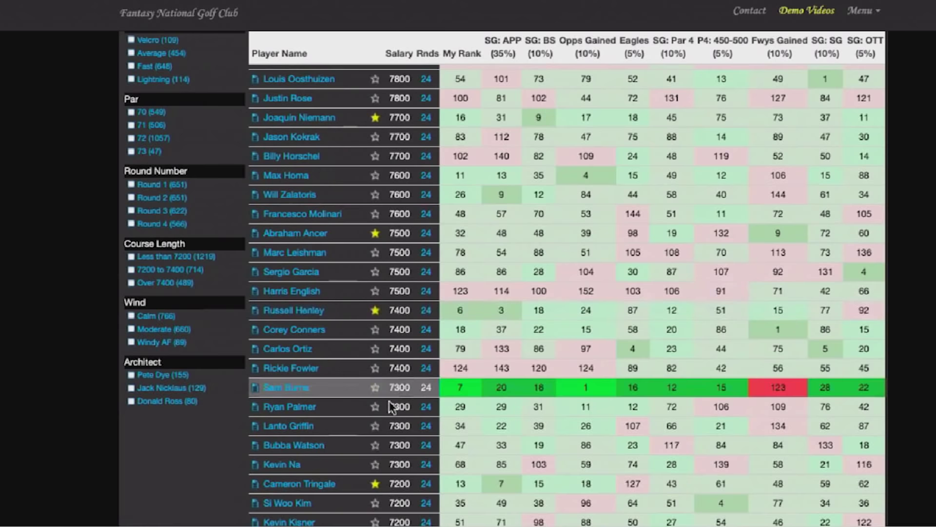
Open the profiles of Ryan Palmer and Lanto Griffin in separate new tabs
right_click(274, 404)
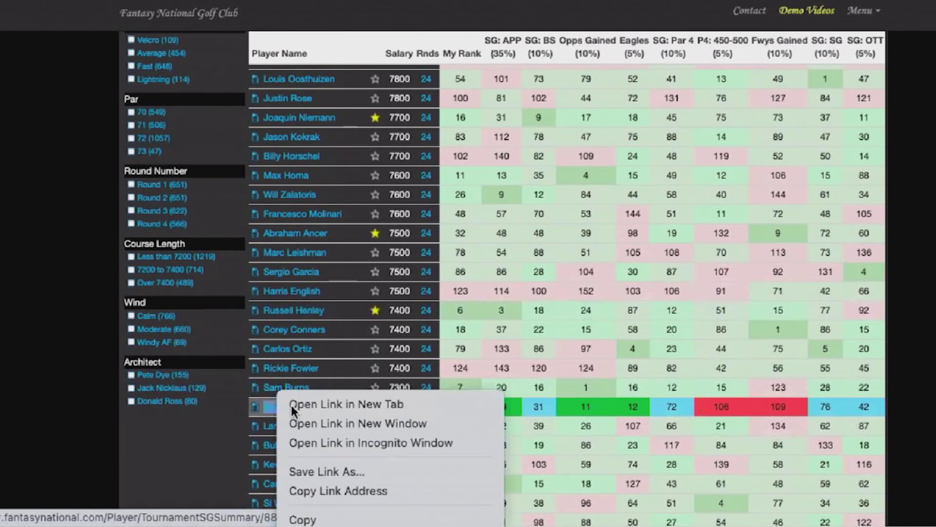
left_click(291, 405)
right_click(294, 424)
left_click(305, 404)
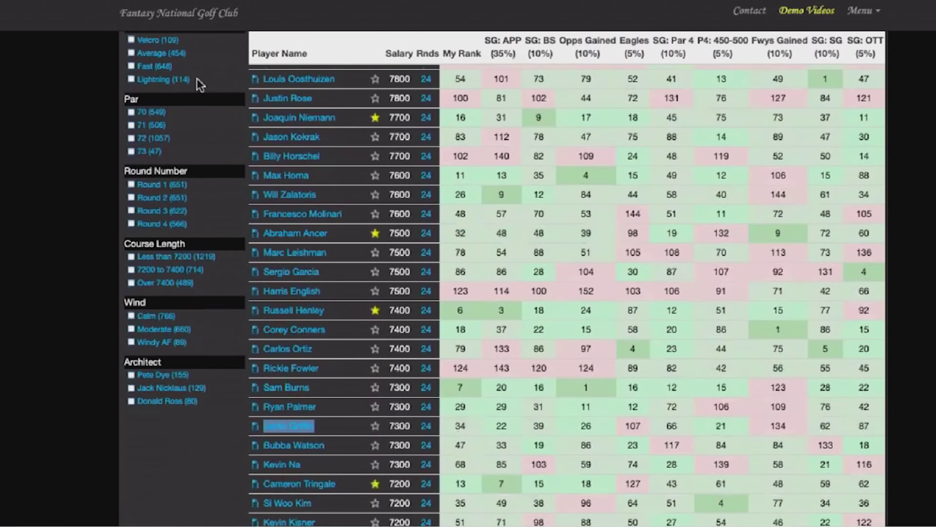
Filter Ryan Palmer's event results by "player" and review his strokes gained history at THE PLAYERS
scroll(884, 288, "down", 5)
scroll(884, 287, "down", 1)
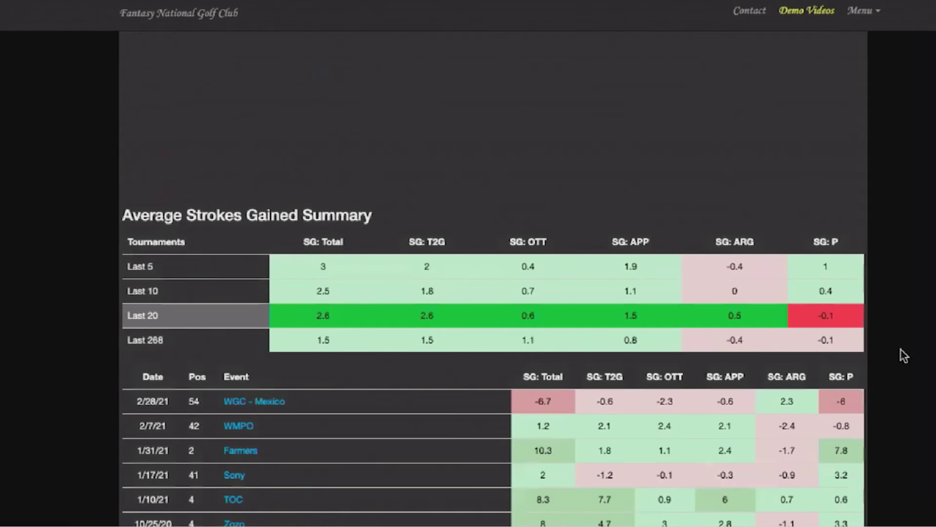
scroll(926, 359, "up", 1)
left_click(797, 443)
type("player")
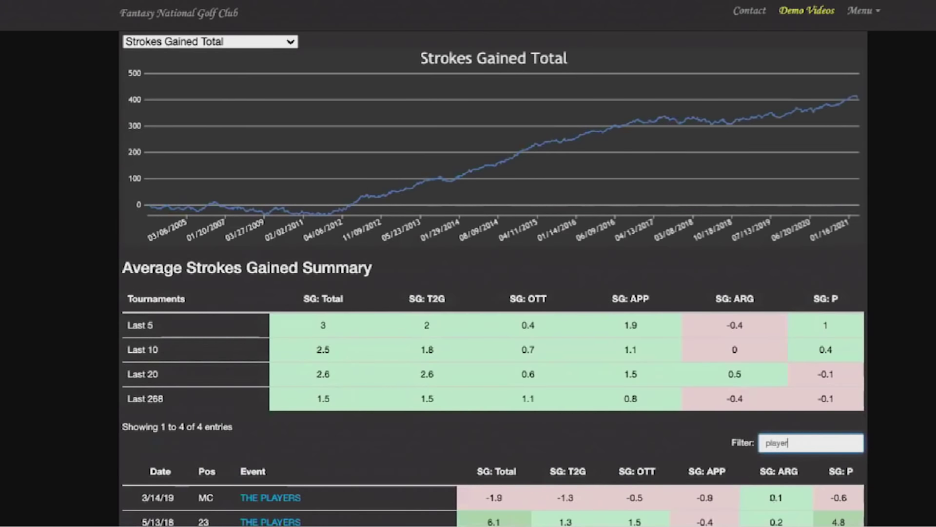
scroll(800, 444, "down", 5)
mouse_move(777, 447)
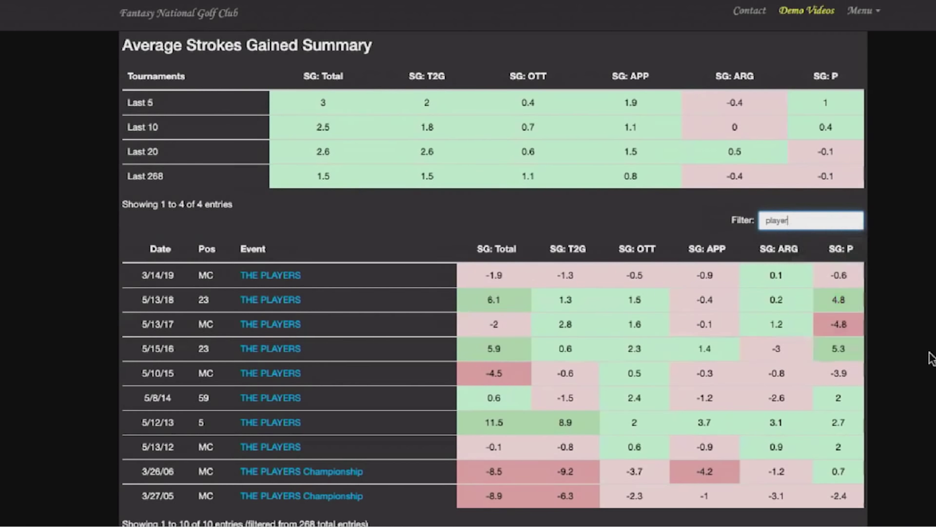
Filter Lanto Griffin's event results by "play", clear the filter, and review his recent strokes gained results
scroll(930, 353, "up", 10)
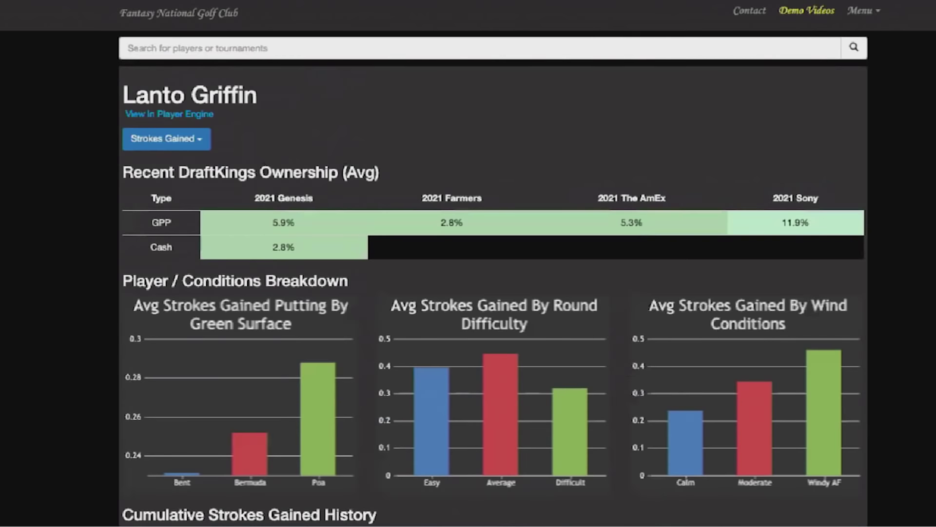
scroll(683, 229, "down", 10)
scroll(685, 232, "down", 3)
left_click(786, 293)
type("play")
key("BackSpace")
key("BackSpace")
key("BackSpace")
key("BackSpace")
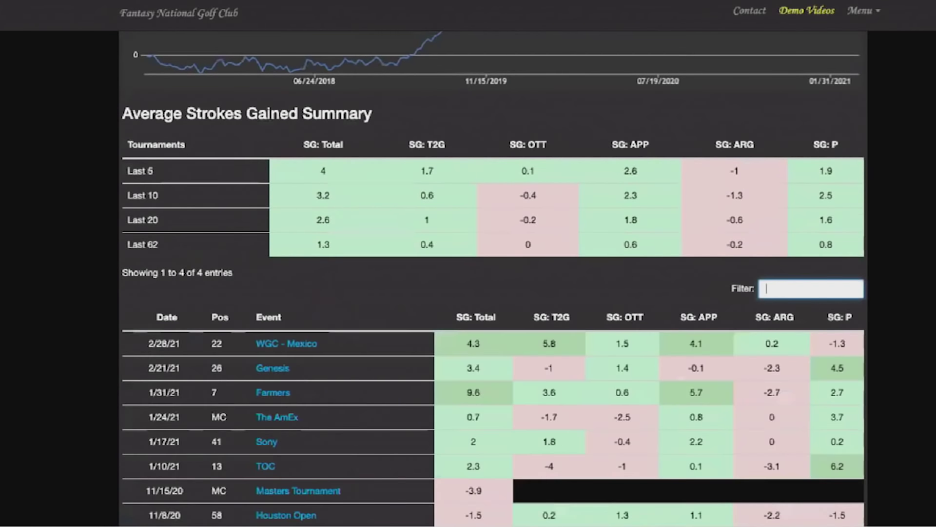
scroll(886, 318, "down", 1)
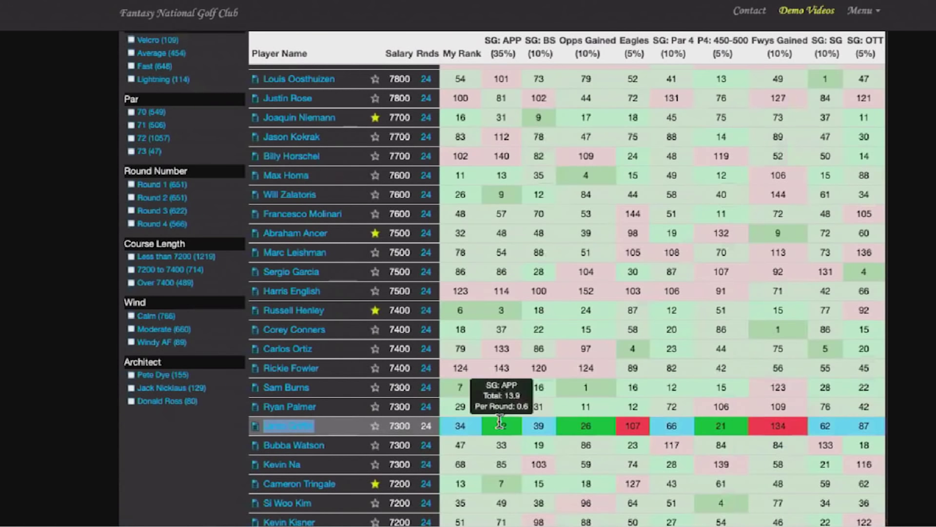
Mark Si Woo Kim as a favorite in the model results table
scroll(912, 379, "down", 2)
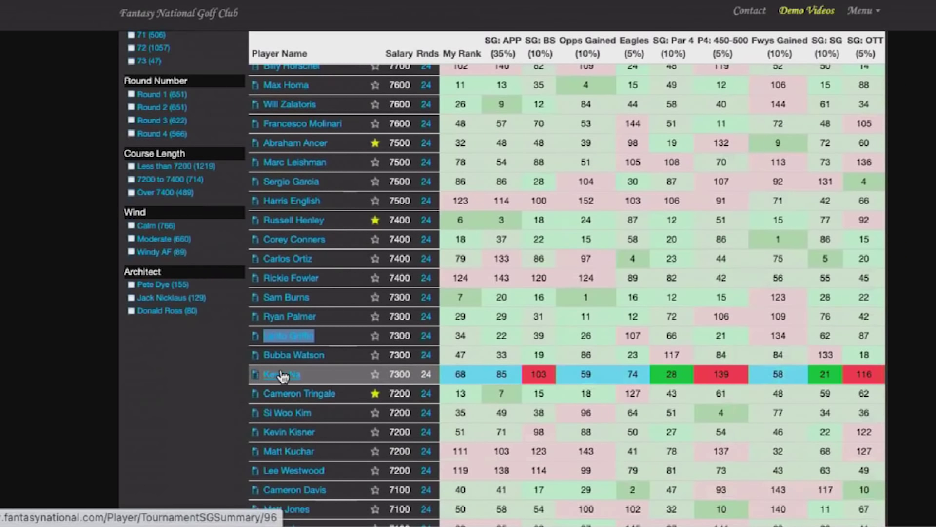
scroll(283, 376, "down", 1)
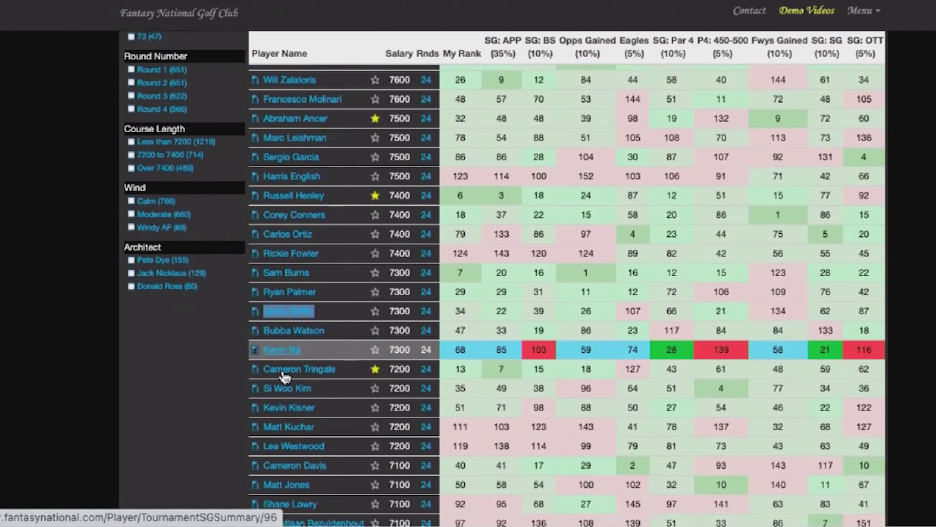
left_click(375, 389)
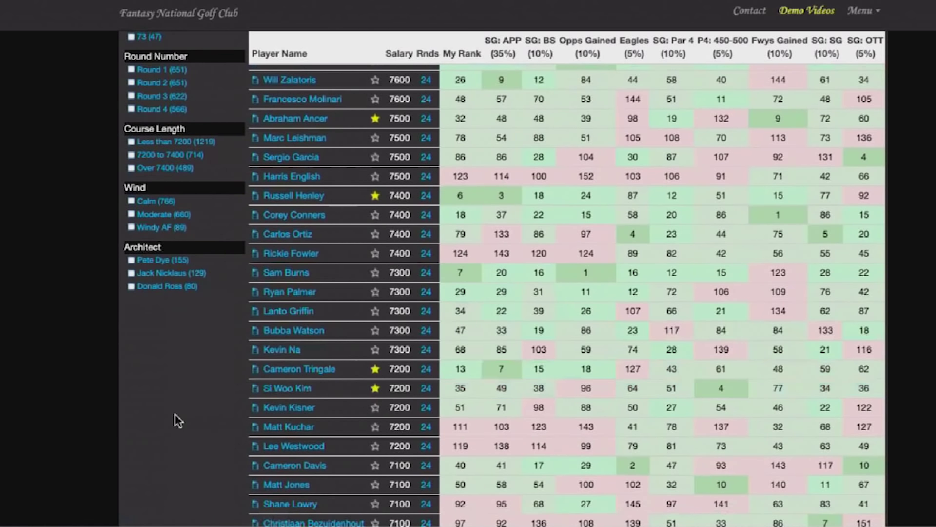
right_click(277, 428)
left_click(308, 405)
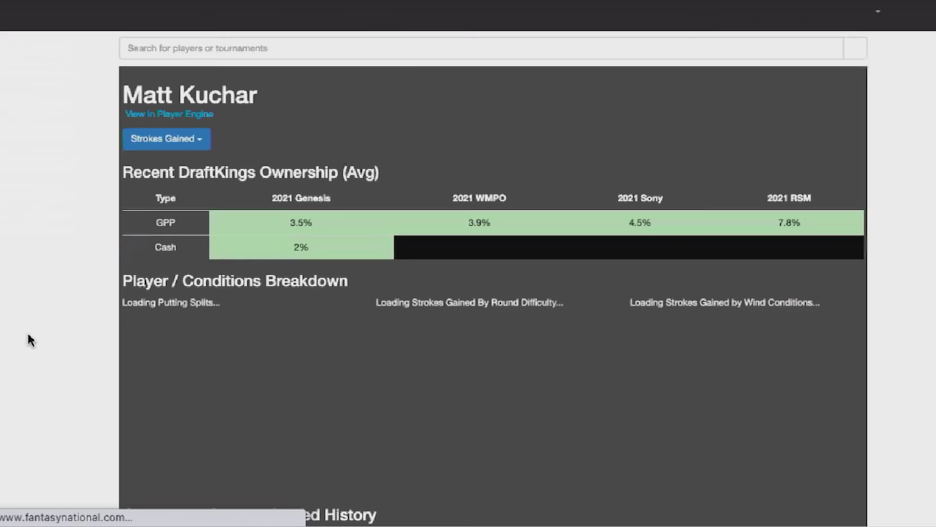
scroll(28, 332, "down", 15)
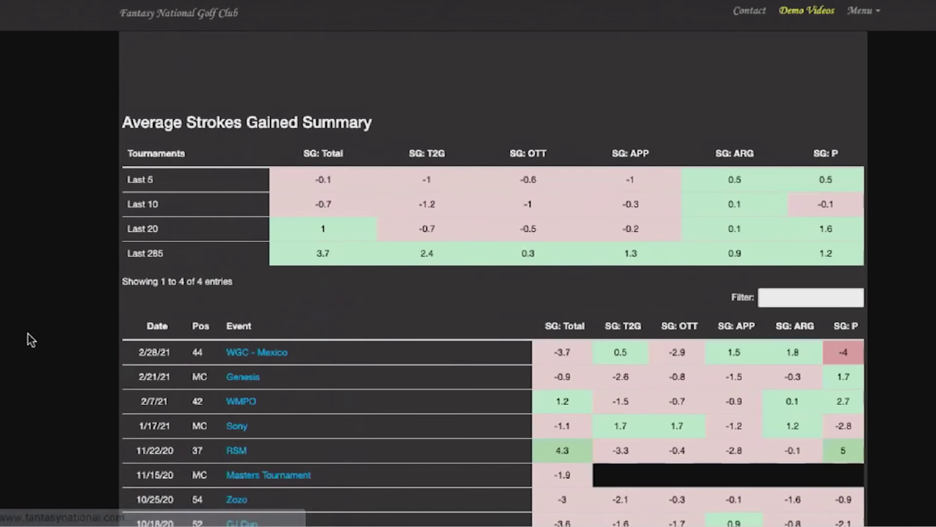
scroll(28, 333, "down", 2)
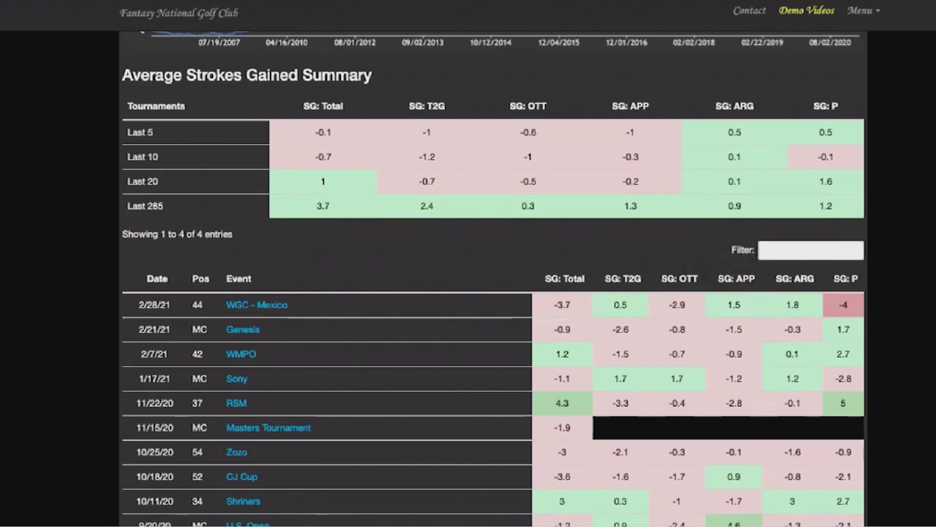
mouse_move(727, 304)
scroll(933, 297, "down", 3)
mouse_move(751, 453)
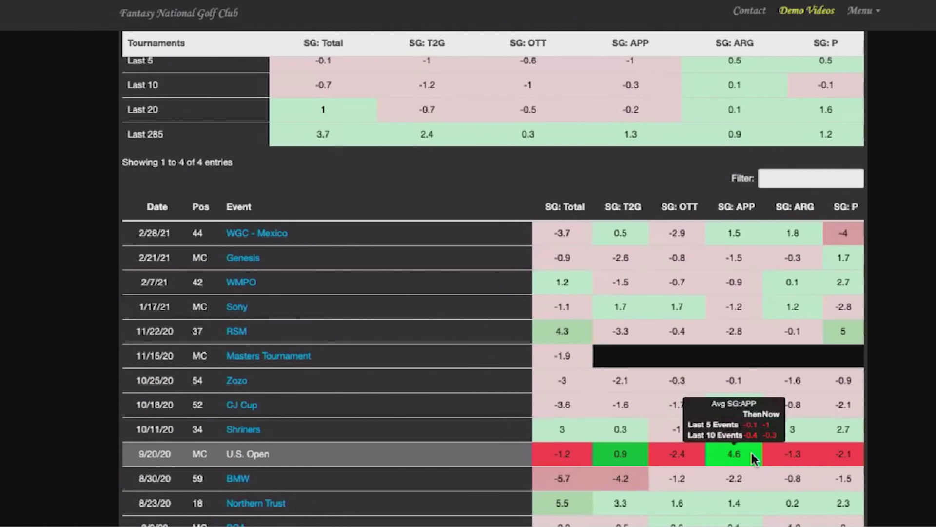
scroll(751, 452, "down", 4)
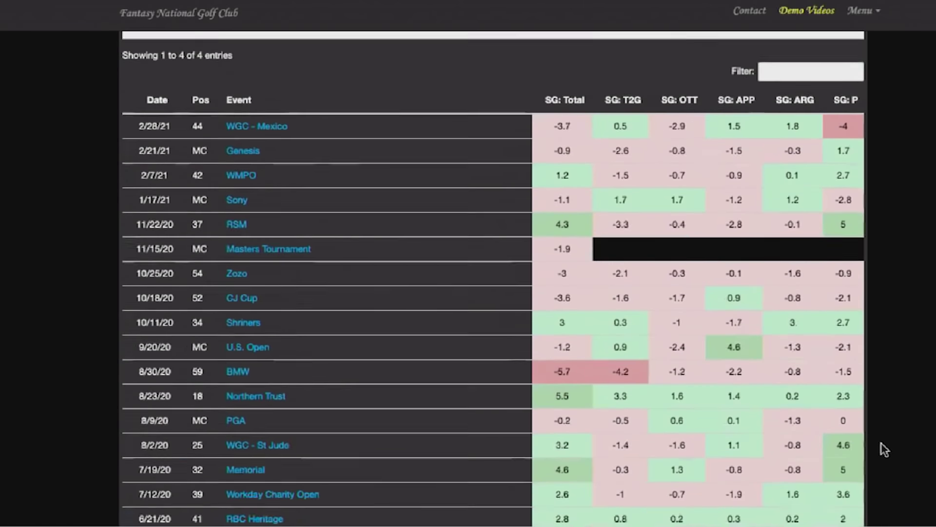
scroll(882, 443, "up", 10)
mouse_move(562, 78)
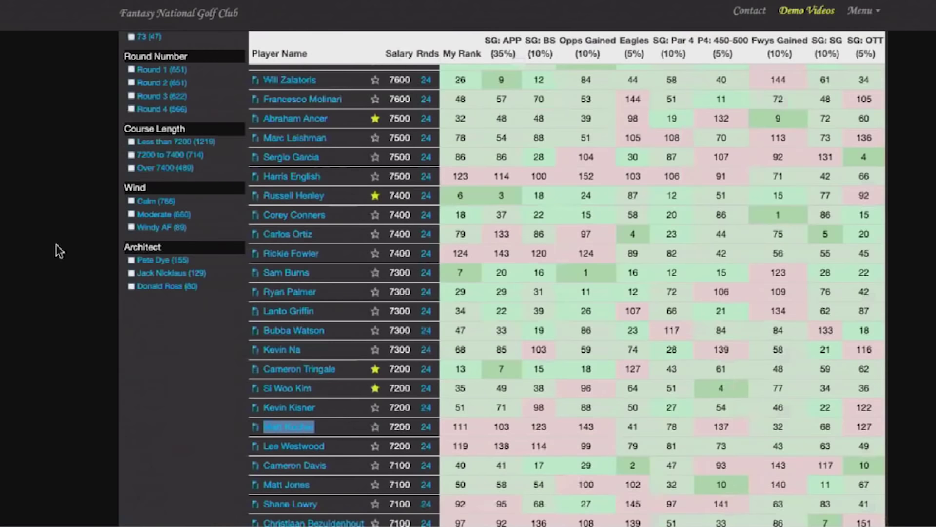
Examine the My Rank values and stat ranks of the golfers priced from 7200 down to 6300
scroll(67, 282, "down", 3)
scroll(67, 286, "down", 1)
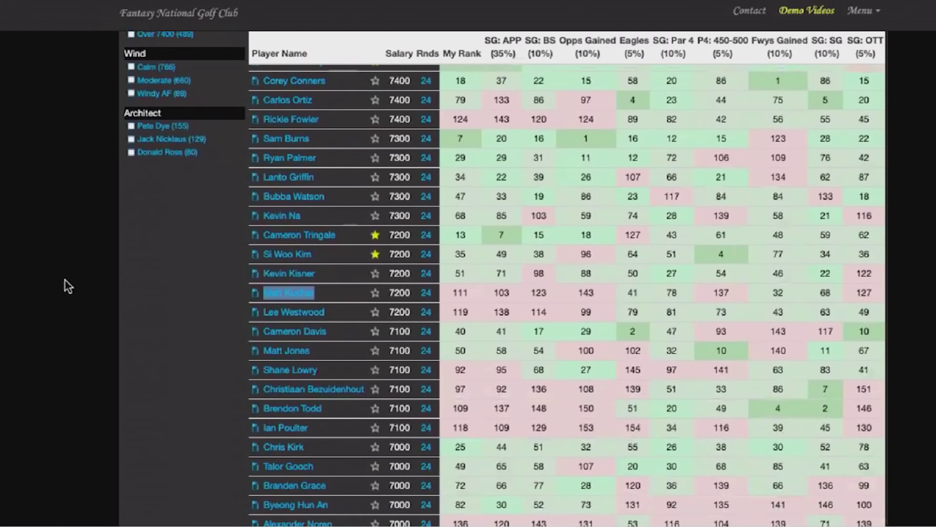
scroll(538, 220, "down", 8)
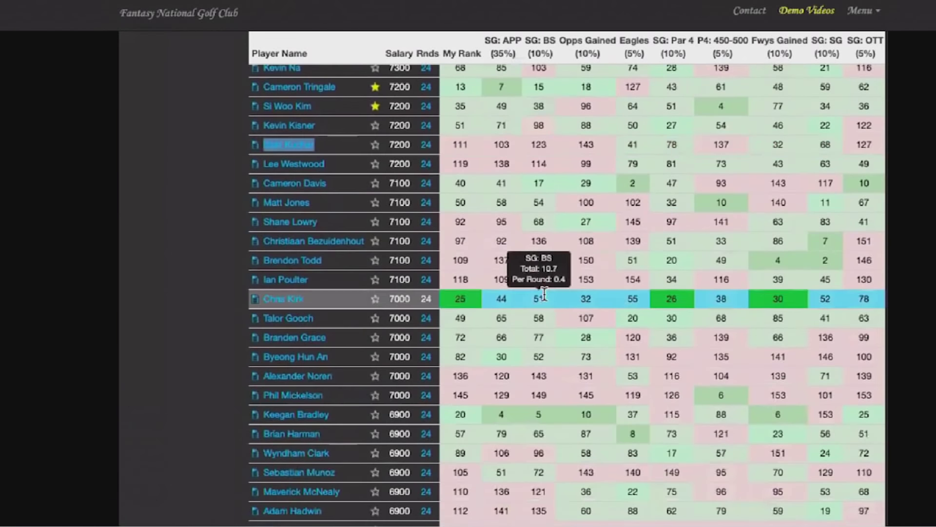
scroll(553, 409, "down", 3)
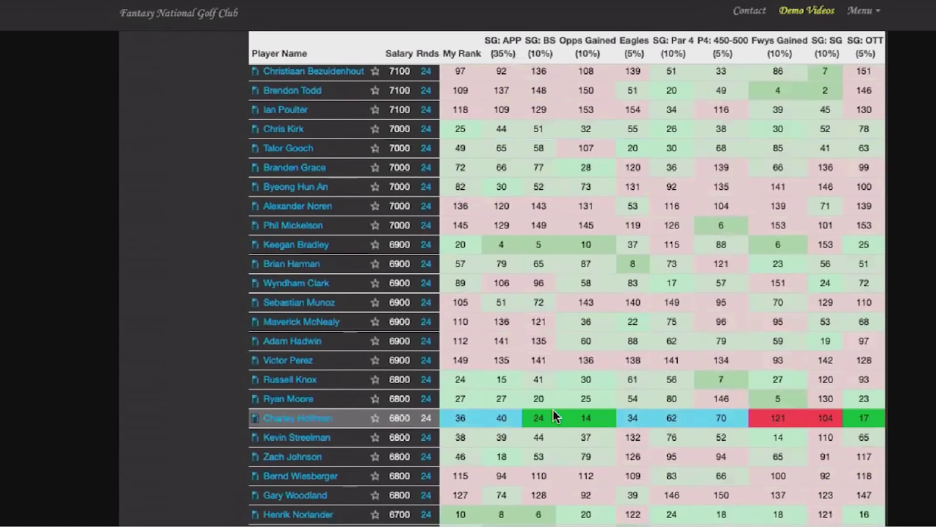
scroll(553, 409, "down", 1)
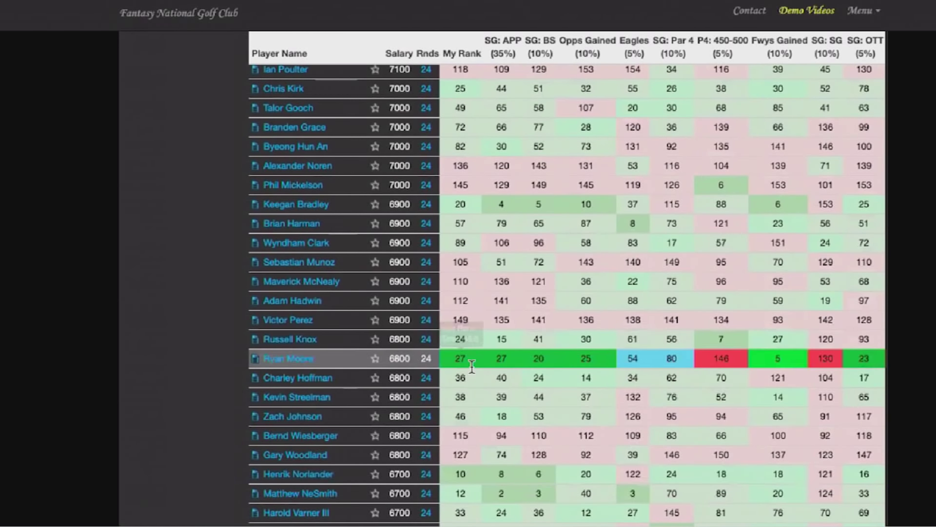
mouse_move(470, 206)
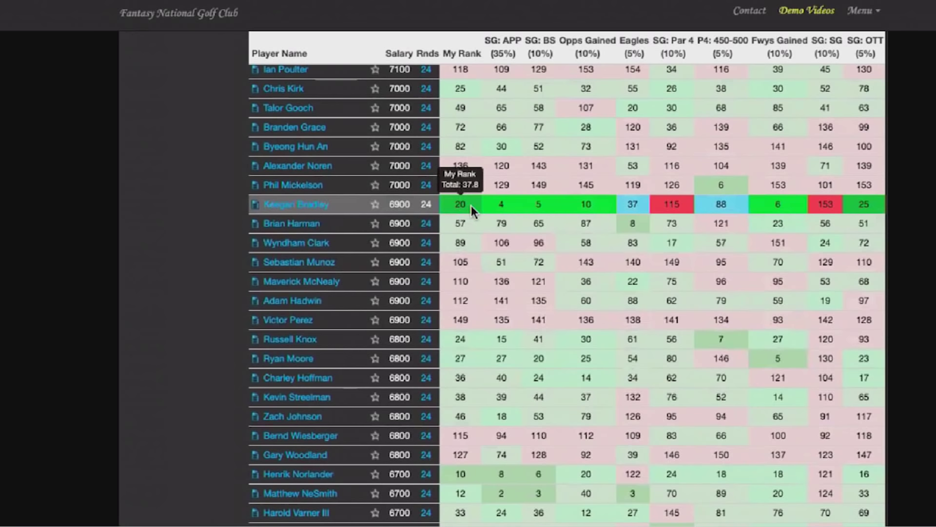
scroll(471, 206, "down", 5)
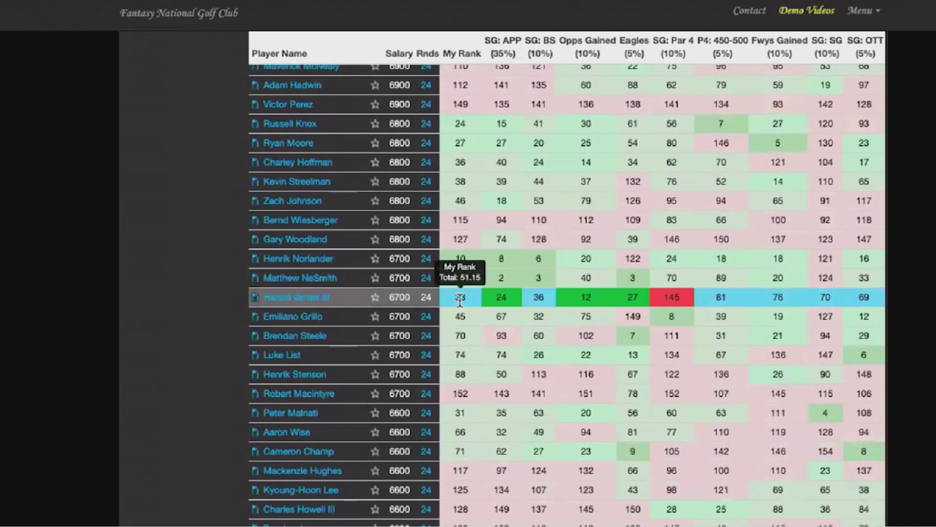
scroll(466, 299, "down", 1)
mouse_move(471, 371)
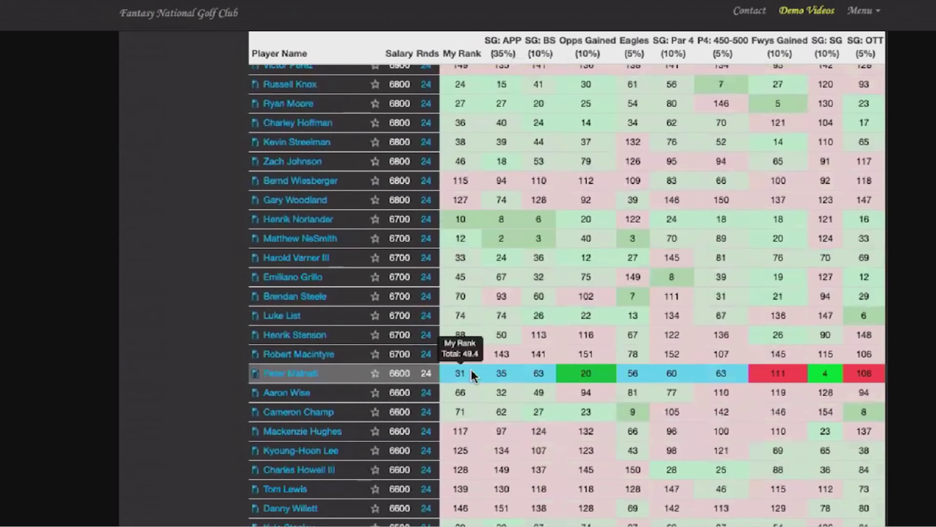
scroll(471, 371, "down", 5)
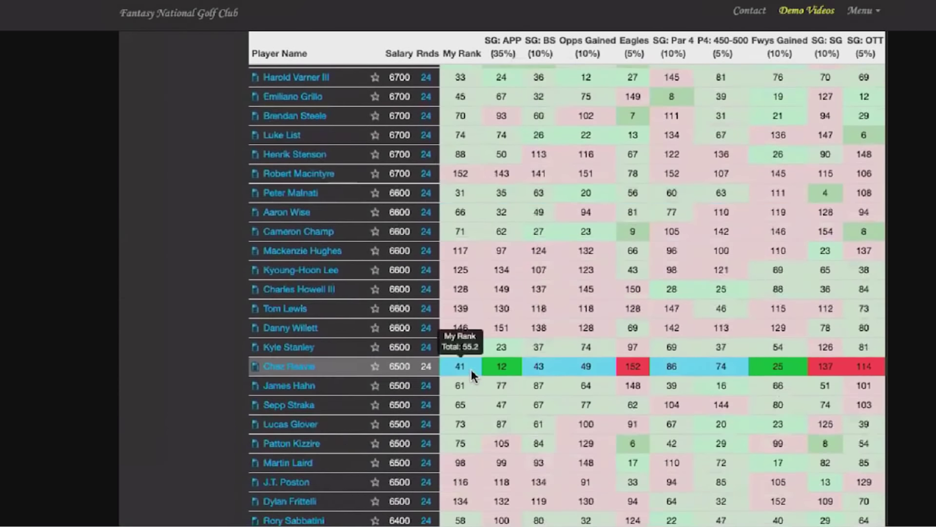
scroll(471, 371, "down", 7)
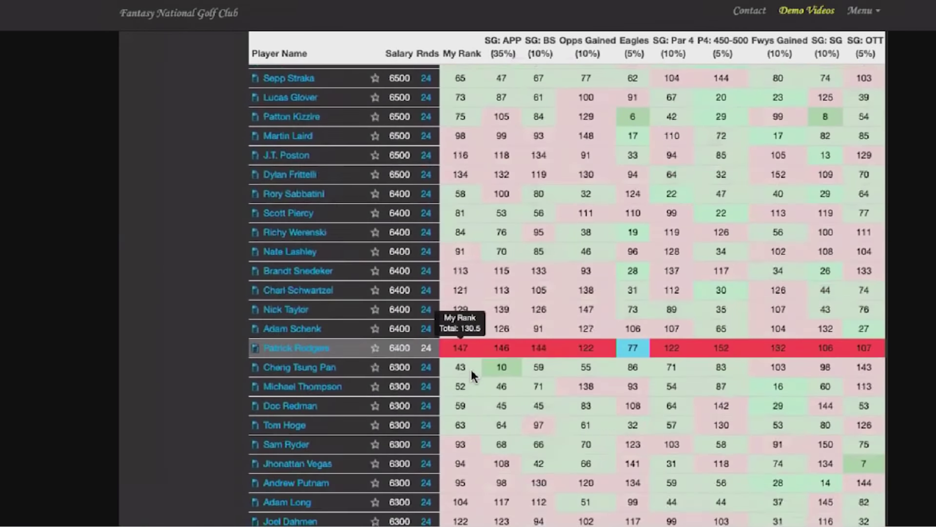
scroll(472, 373, "down", 1)
right_click(335, 258)
left_click(479, 264)
scroll(468, 258, "down", 1)
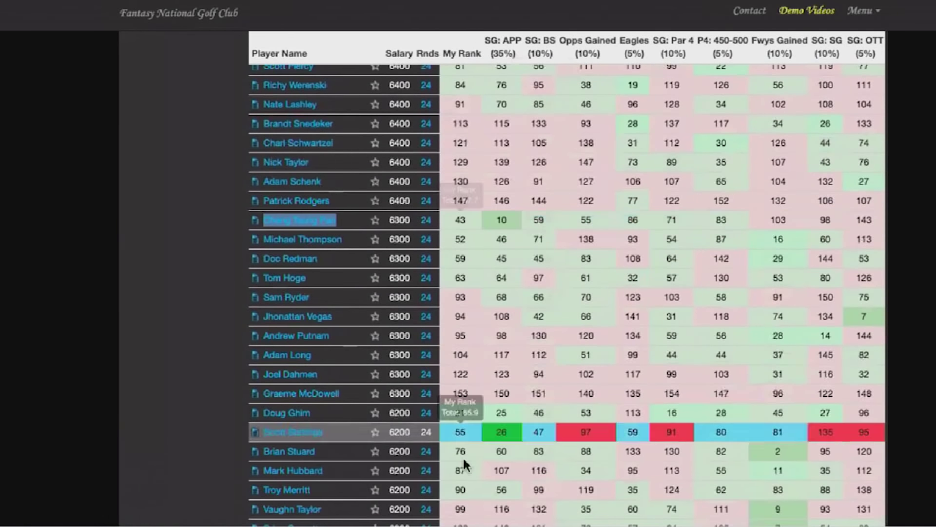
Examine the My Rank values and stat ranks of the golfers priced from 6300 down to 6100
scroll(464, 405, "down", 5)
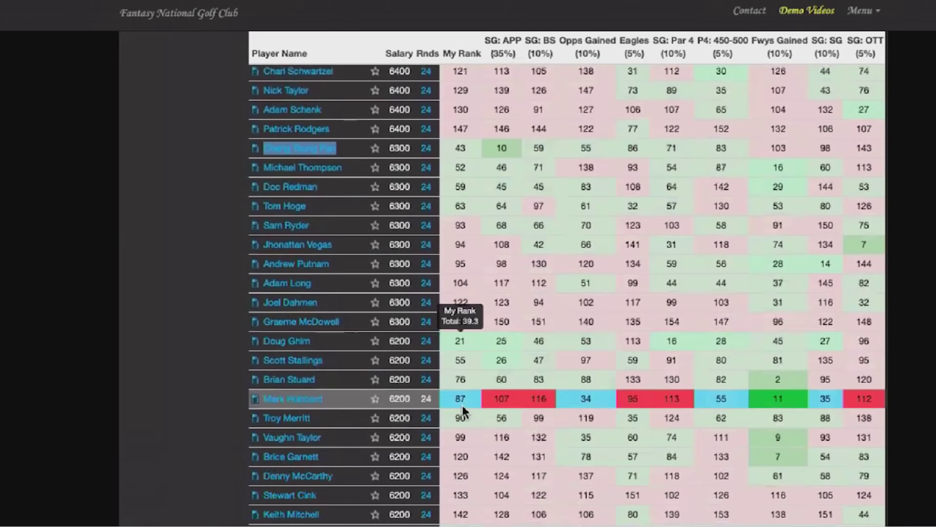
scroll(463, 406, "down", 1)
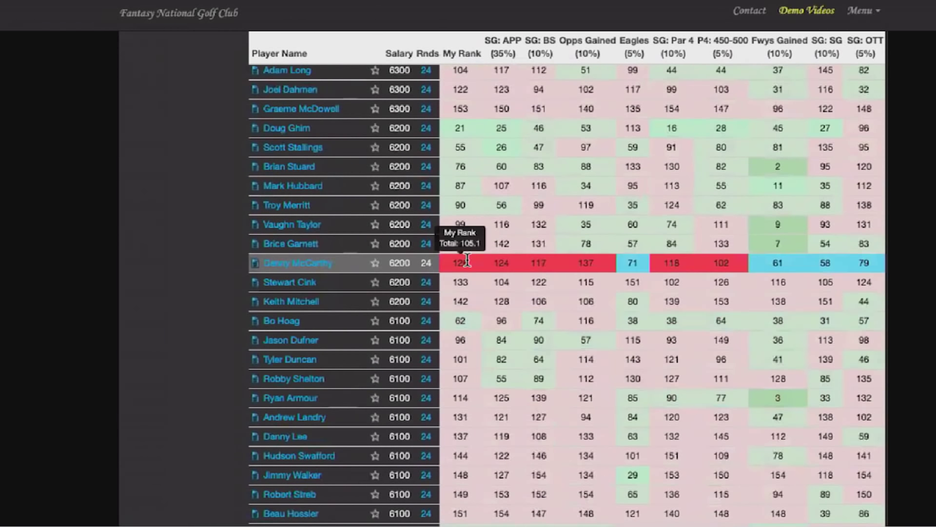
scroll(461, 266, "up", 3)
scroll(467, 264, "up", 3)
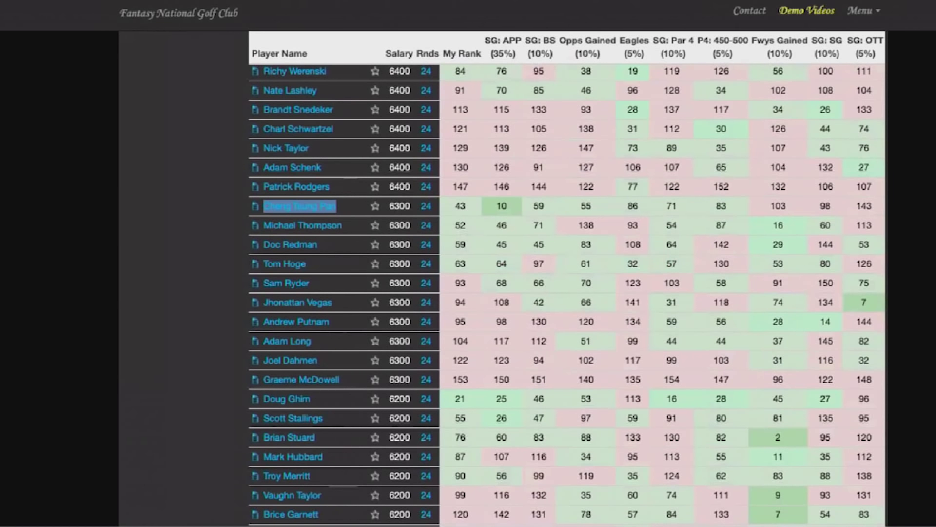
Review Cheng Tsung Pan's average strokes gained summary, recent event results and putting average on Bermuda greens in his profile
key("Return")
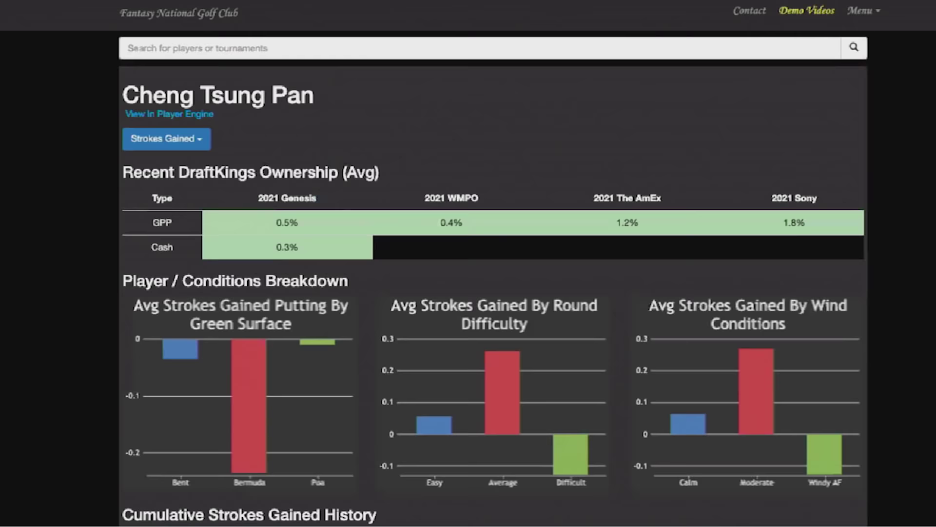
scroll(493, 278, "down", 12)
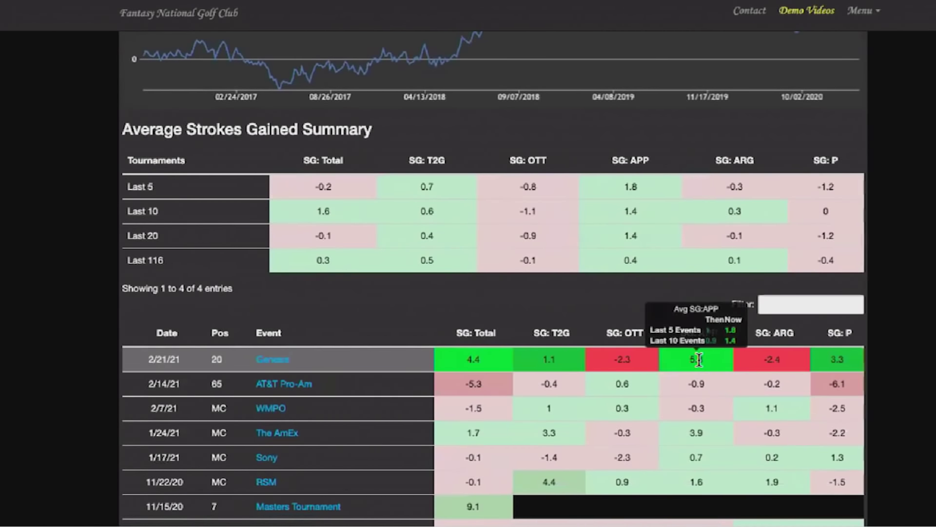
scroll(906, 352, "down", 2)
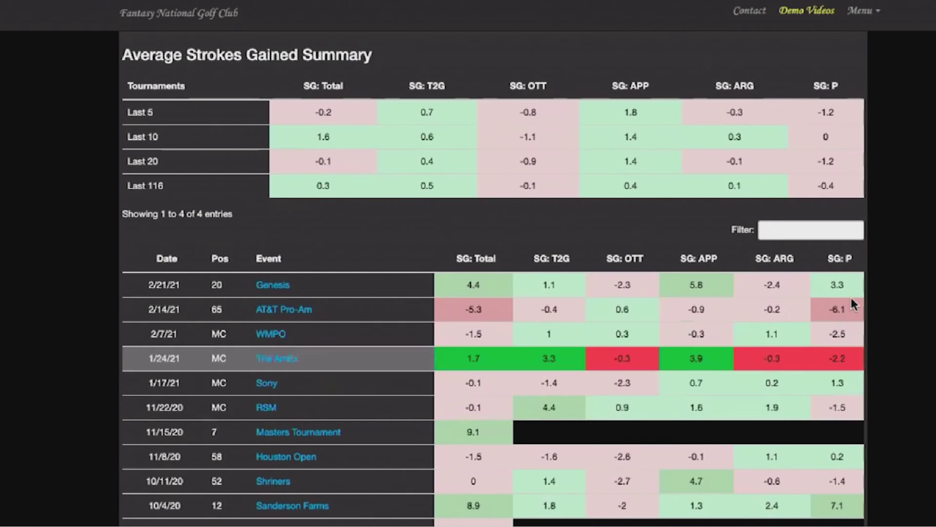
scroll(847, 399, "down", 10)
mouse_move(244, 293)
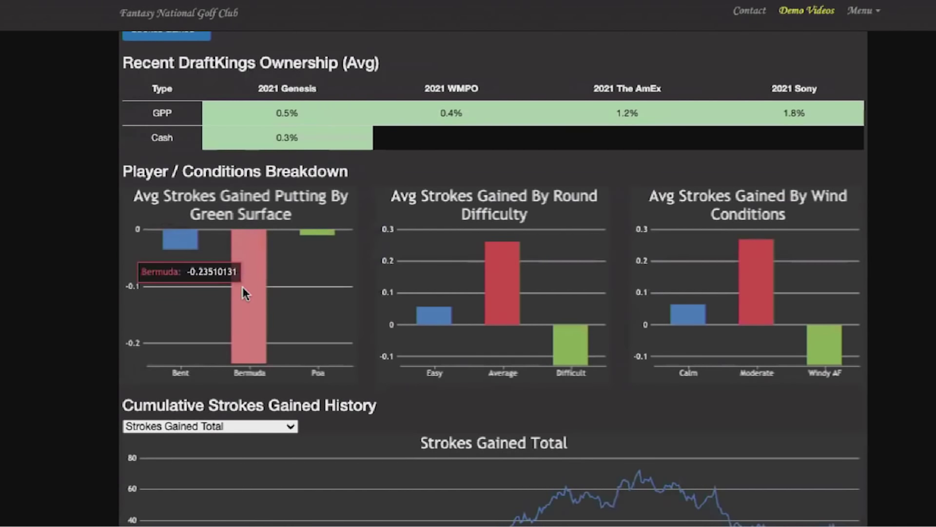
Look through Cheng Tsung Pan's older event results back to the 2018 season
scroll(180, 282, "down", 10)
scroll(21, 317, "down", 3)
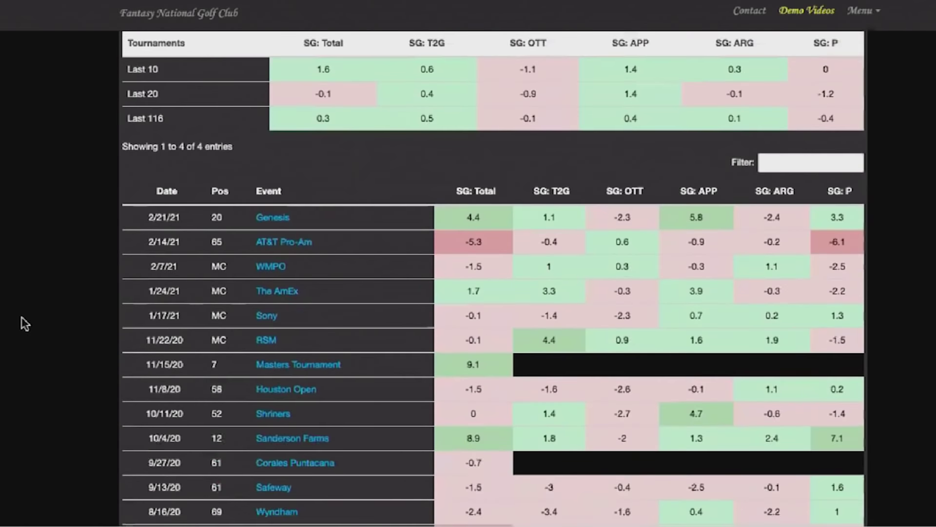
scroll(21, 317, "down", 10)
scroll(21, 318, "down", 6)
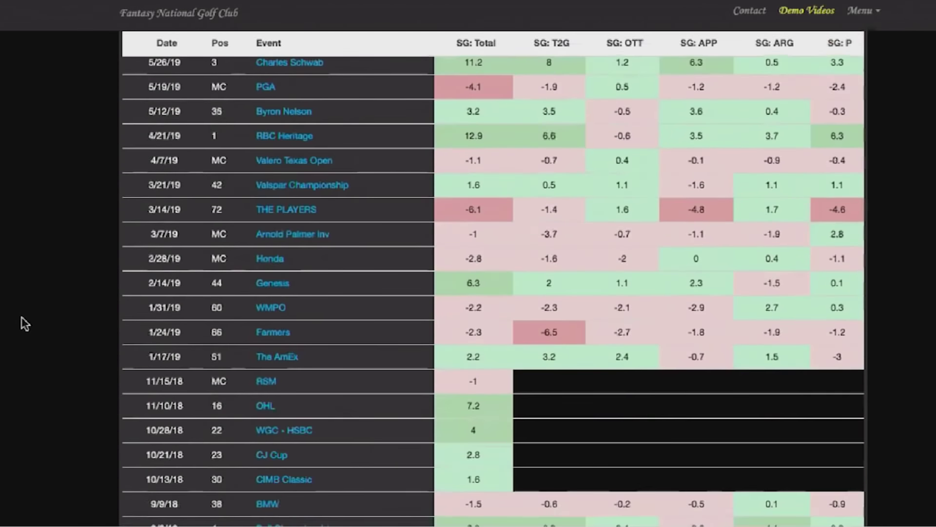
scroll(21, 318, "up", 5)
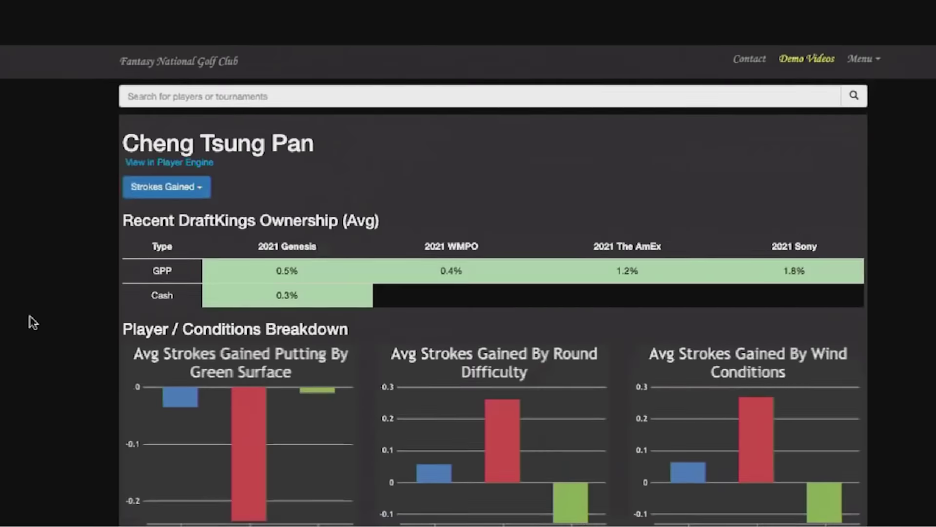
Filter Cheng Tsung Pan's event history by "play" for THE PLAYERS, and by "her" for the RBC Heritage
scroll(29, 320, "down", 8)
scroll(819, 391, "down", 6)
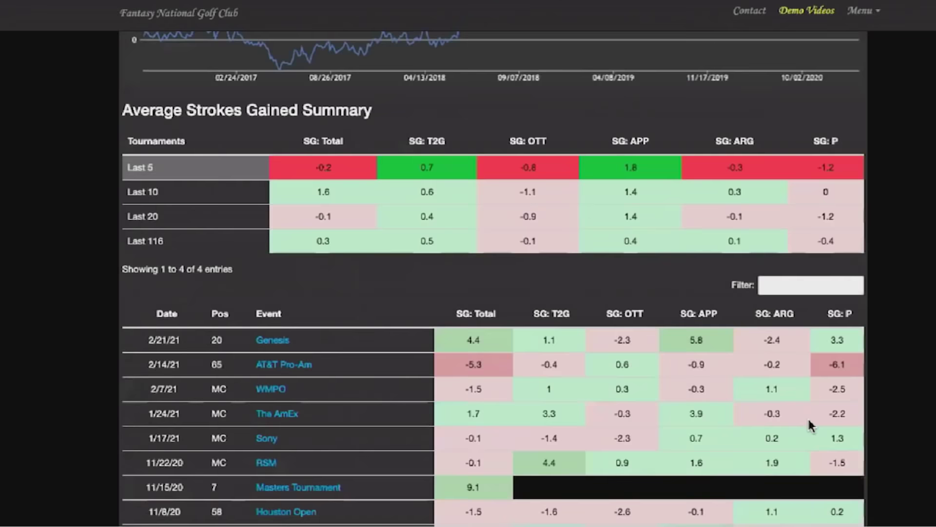
left_click(820, 220)
type("play")
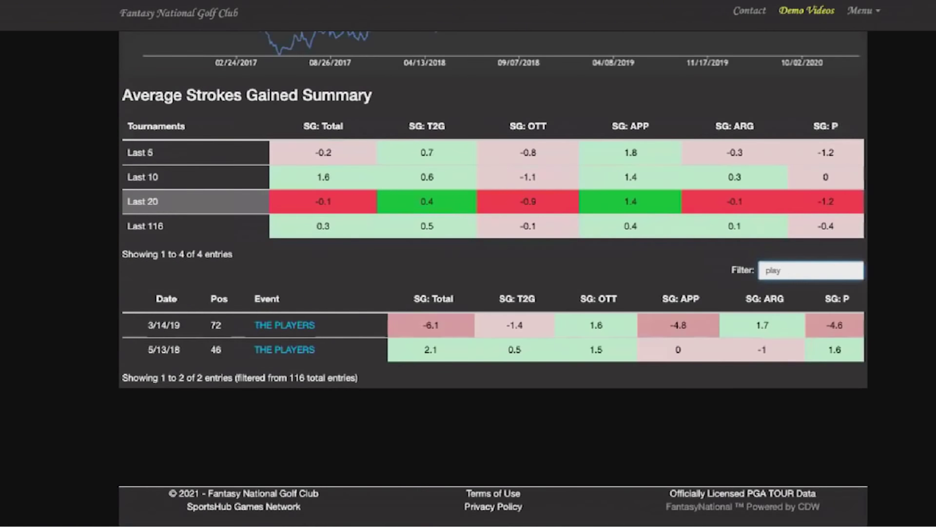
key("ctrl+a")
type("her")
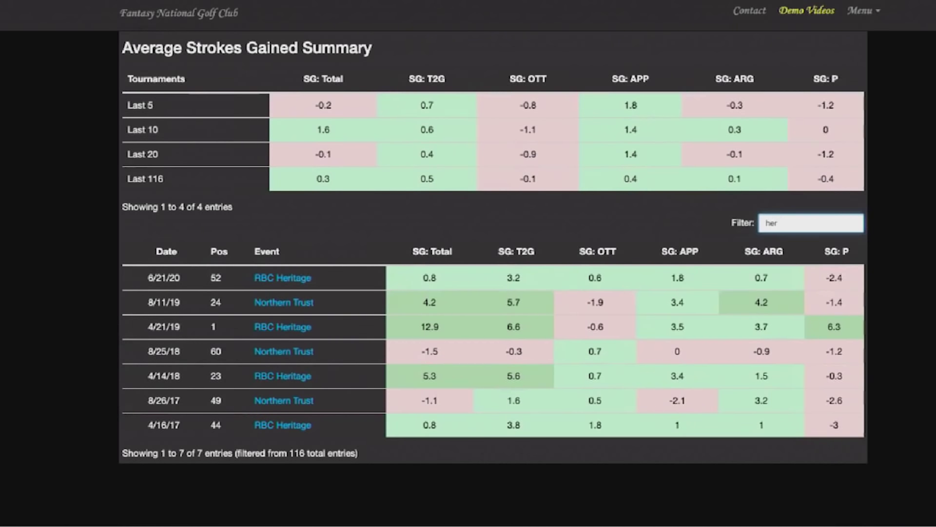
Try to filter Cheng Tsung Pan's event history for the Wyndham tournament, and clear the mistyped part of the filter text
key("ctrl+a")
type("wymh")
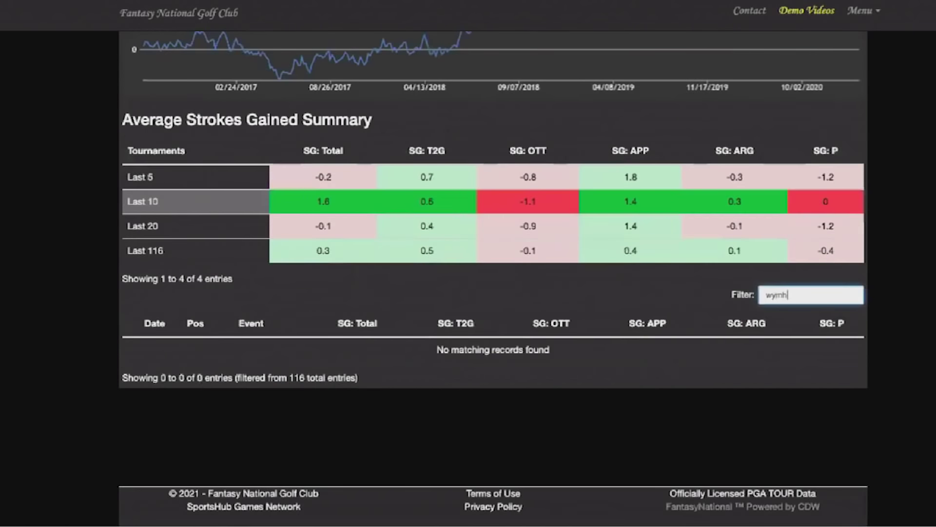
key("BackSpace")
key("BackSpace")
key("BackSpace")
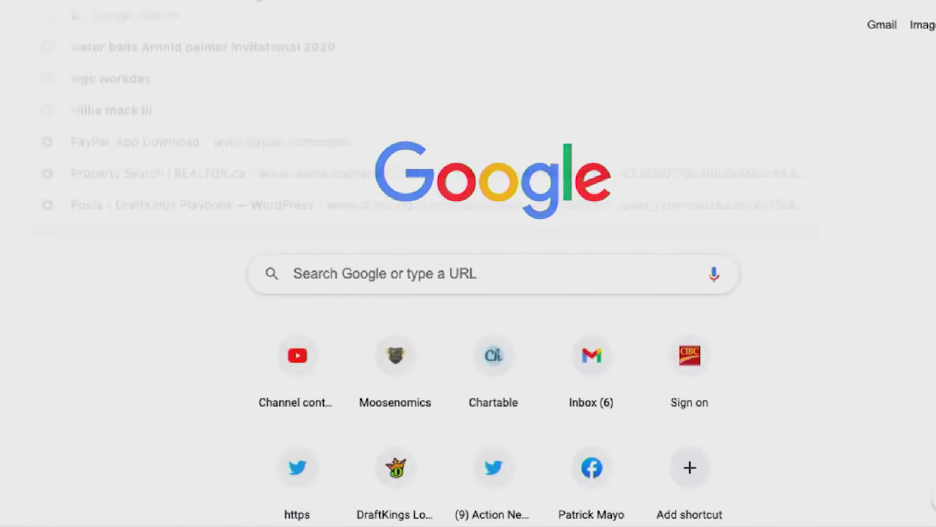
Search the web in a new browser tab for the Wyndham Championship wiki page and open its table of winners
type("wiki wyn")
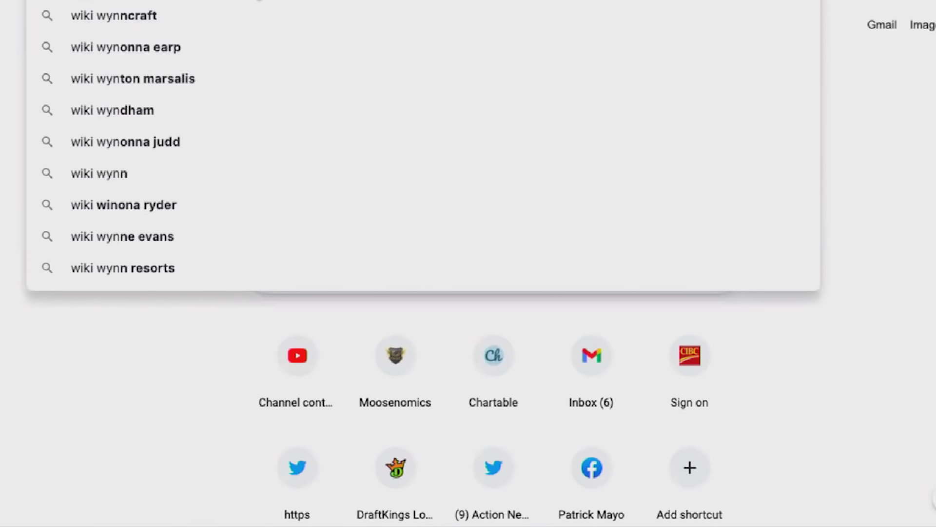
type("dham champioship")
key("Return")
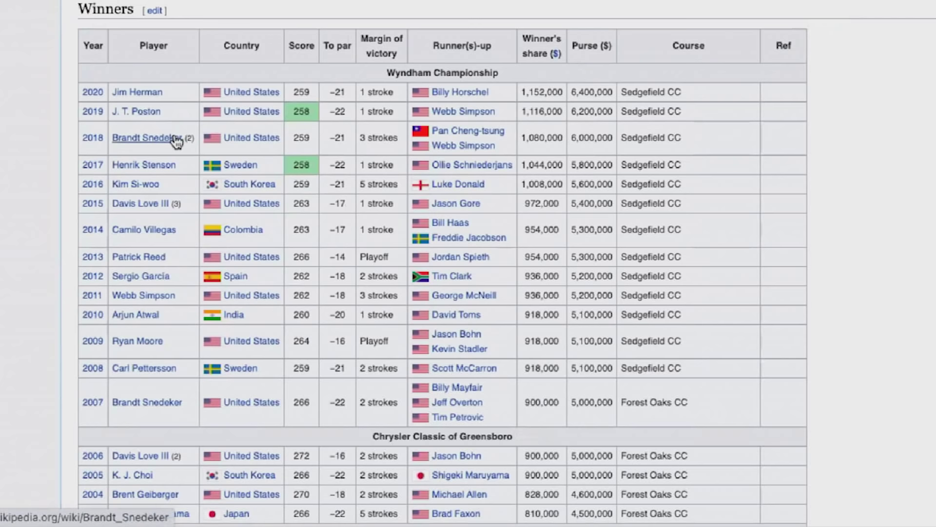
Check the 2016 to 2018 Wyndham Championship winners and open Davis Love III's article in a new tab
mouse_move(177, 143)
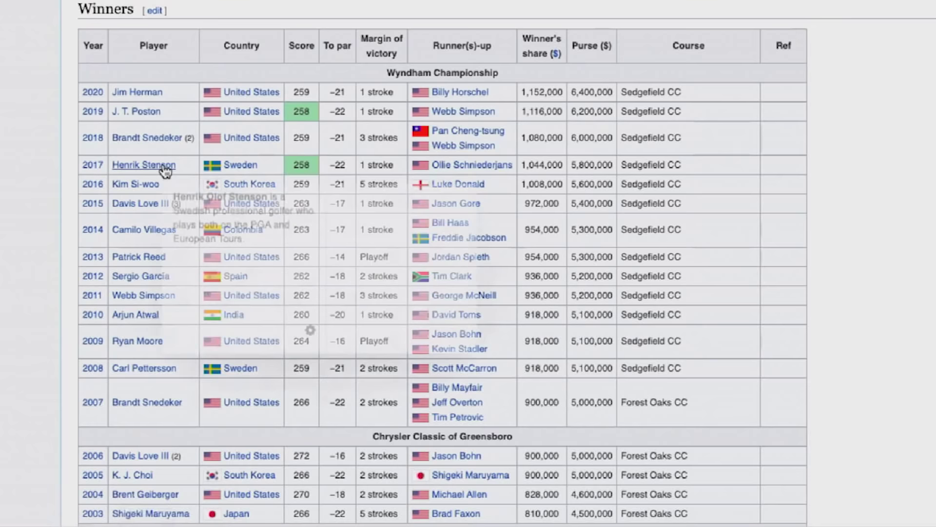
mouse_move(159, 190)
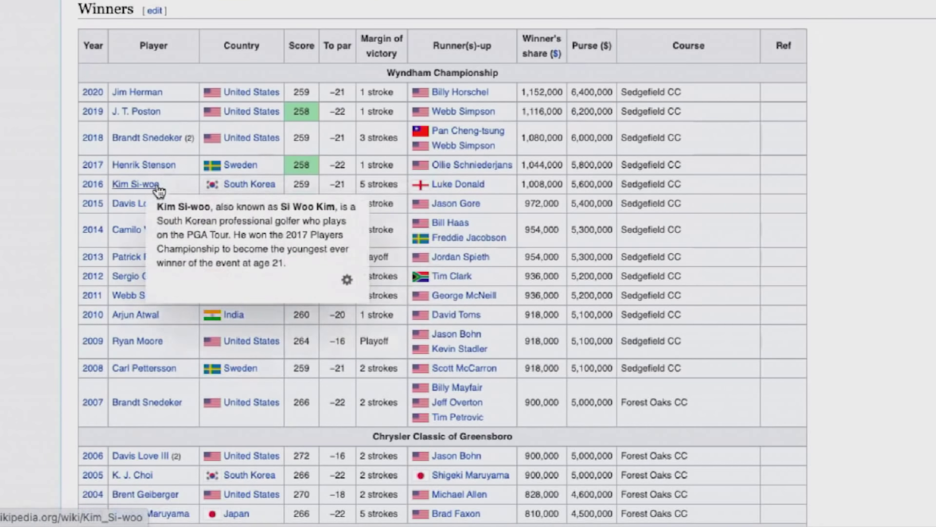
right_click(127, 201)
key("Escape")
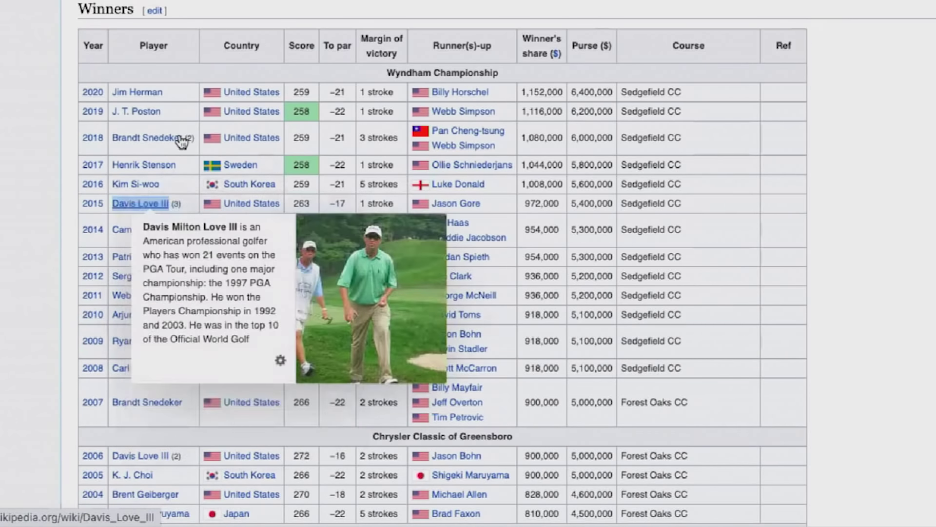
Examine the earlier Wyndham Championship winners and the courses that hosted the tournament
scroll(178, 143, "down", 1)
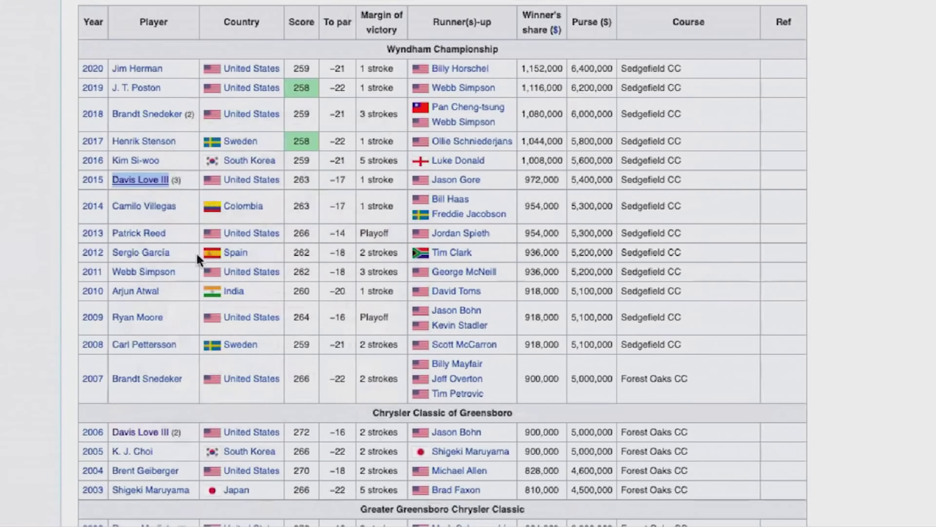
mouse_move(146, 274)
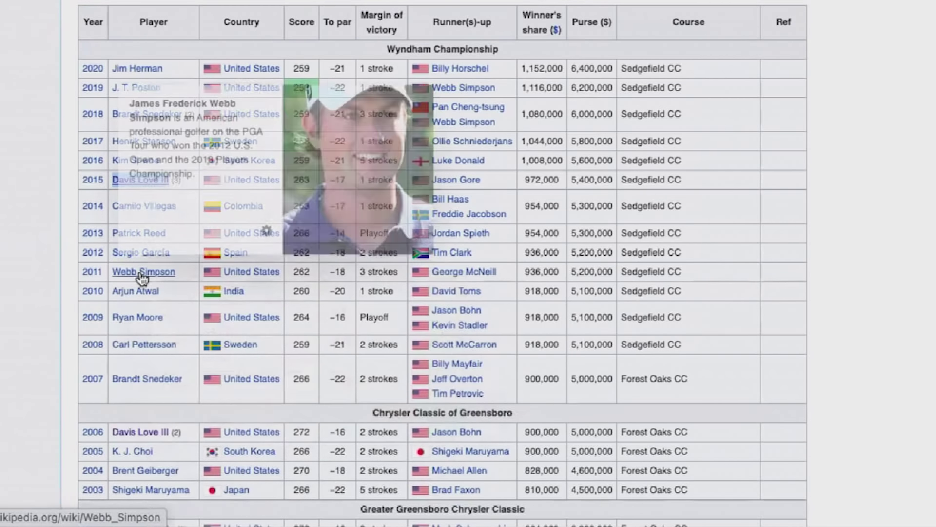
scroll(821, 295, "down", 2)
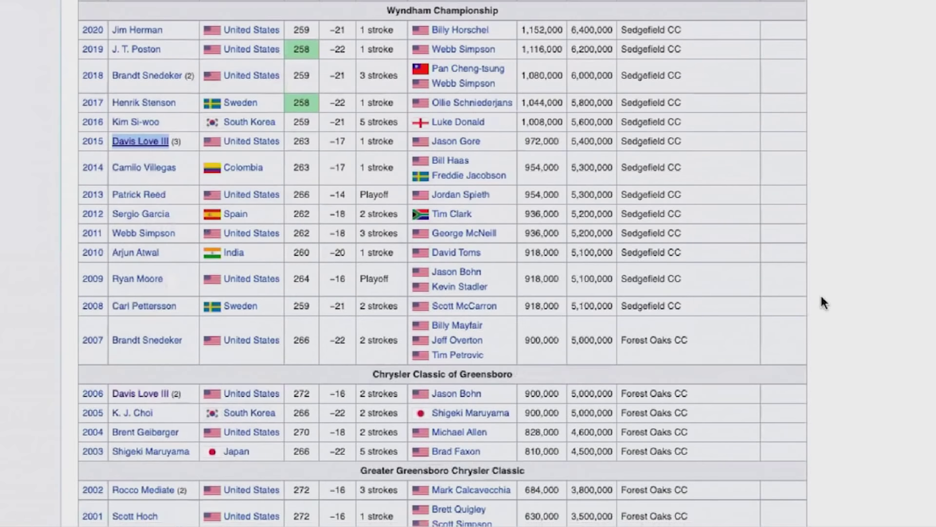
scroll(563, 355, "down", 3)
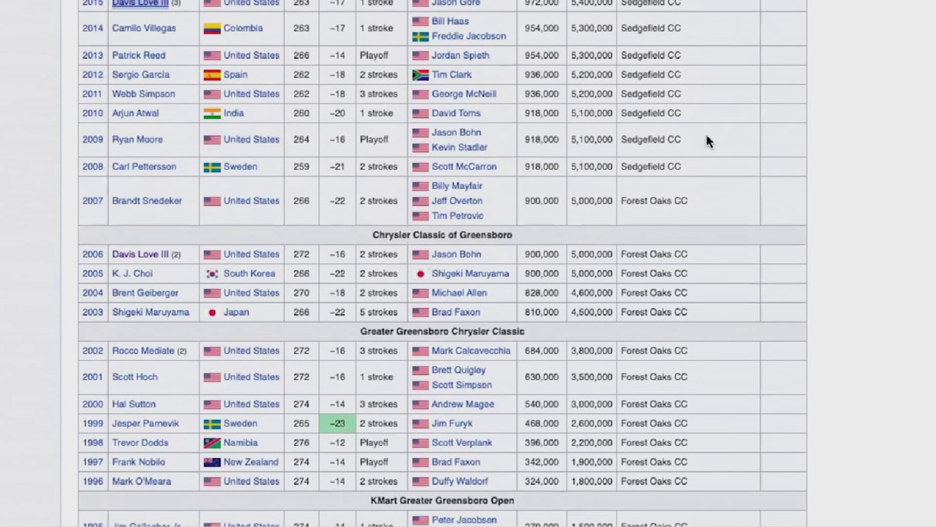
scroll(766, 69, "up", 1)
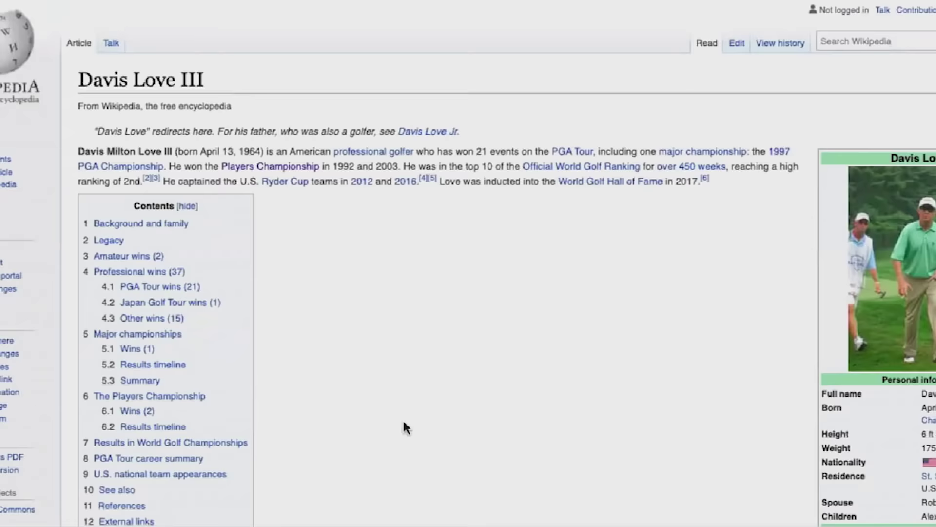
Review the PGA Tour wins table in Davis Love III's Wikipedia article, including his Players Championship victories
scroll(403, 420, "down", 15)
scroll(403, 422, "up", 8)
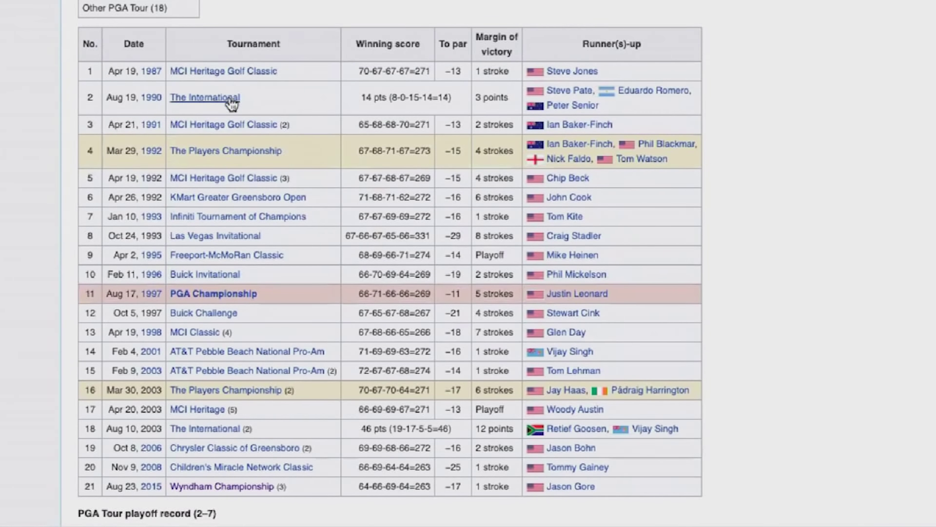
mouse_move(222, 151)
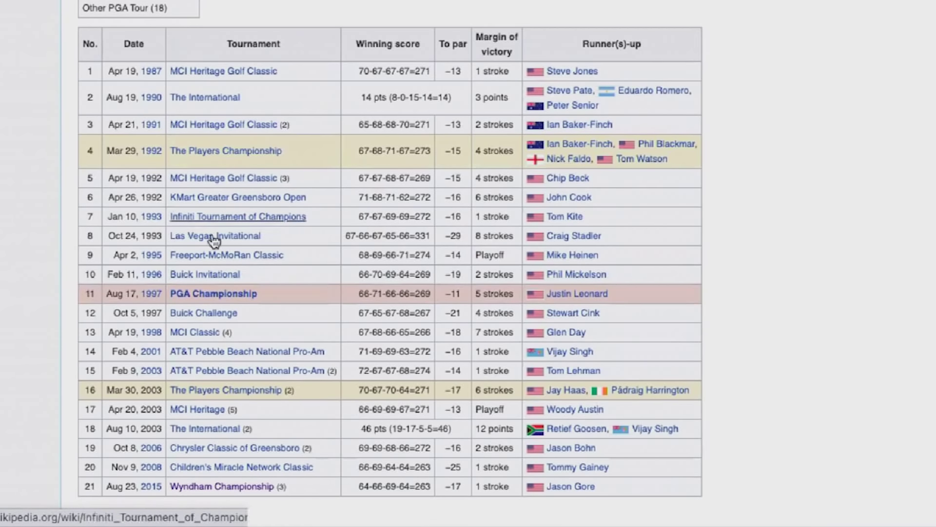
mouse_move(278, 153)
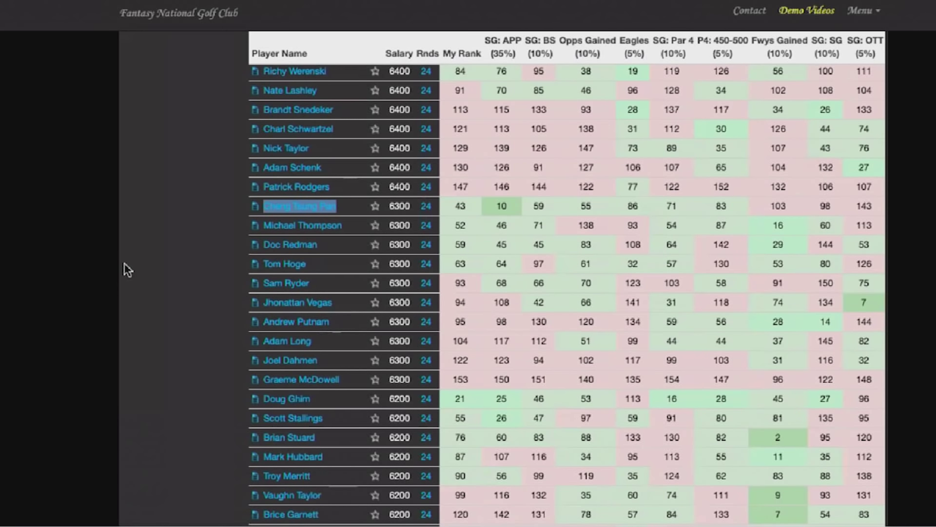
Return to the Fantasy National Golf Club results page and set its view to Strokes Gained
scroll(126, 270, "up", 20)
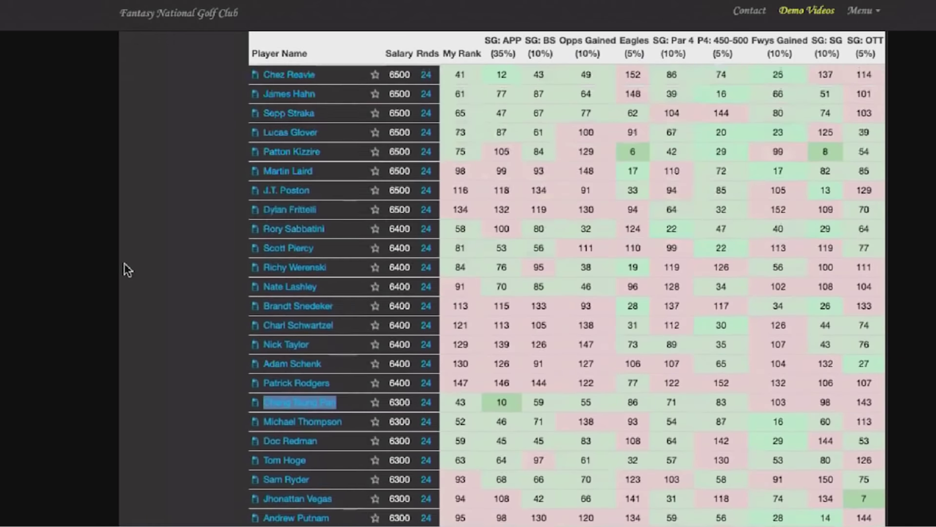
scroll(126, 270, "up", 3)
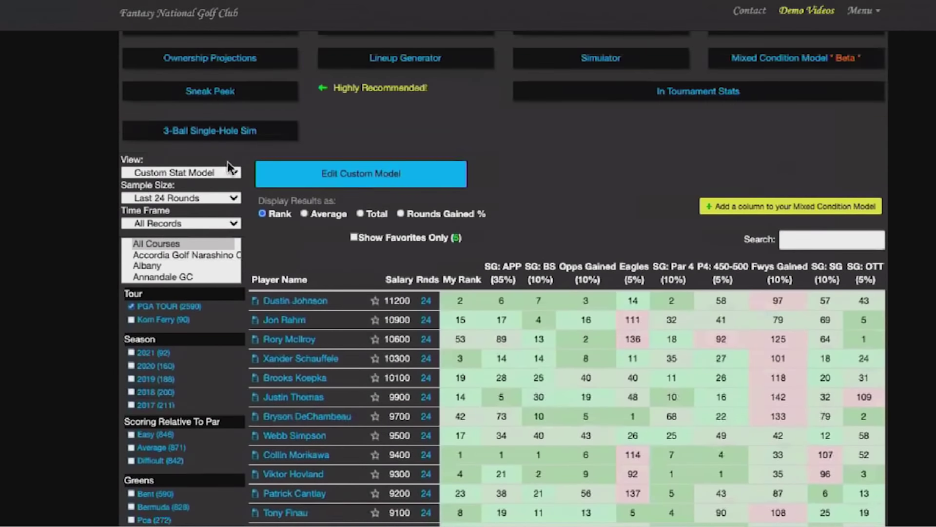
left_click(207, 171)
left_click(198, 39)
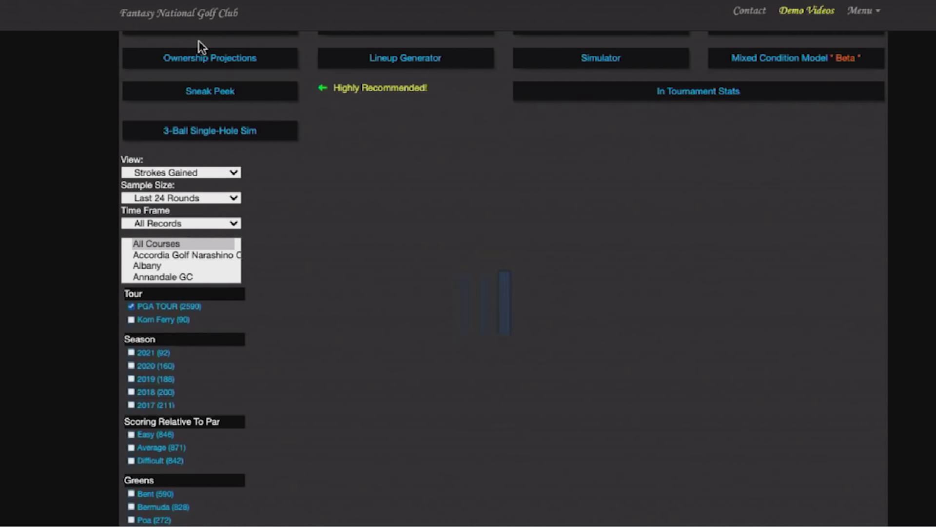
Limit the strokes gained results to rounds played at Sedgefield CC
scroll(72, 295, "down", 10)
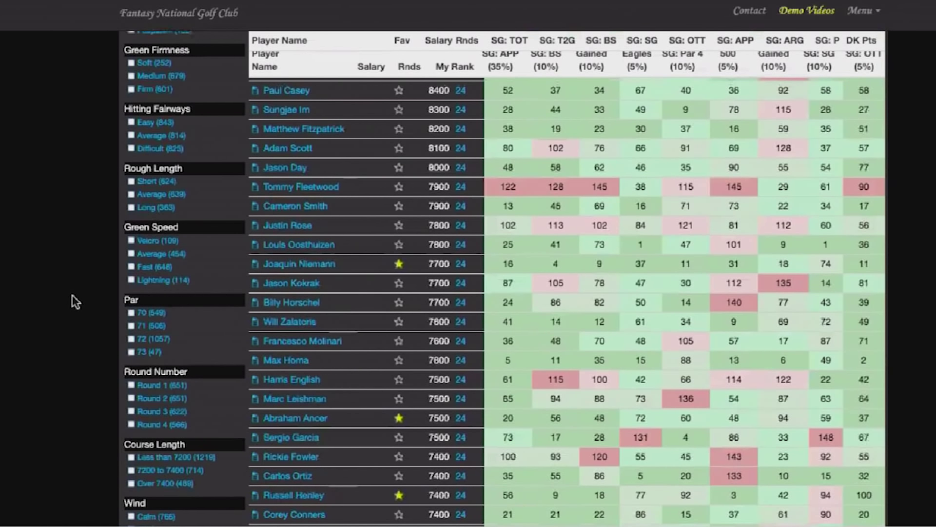
scroll(72, 295, "up", 10)
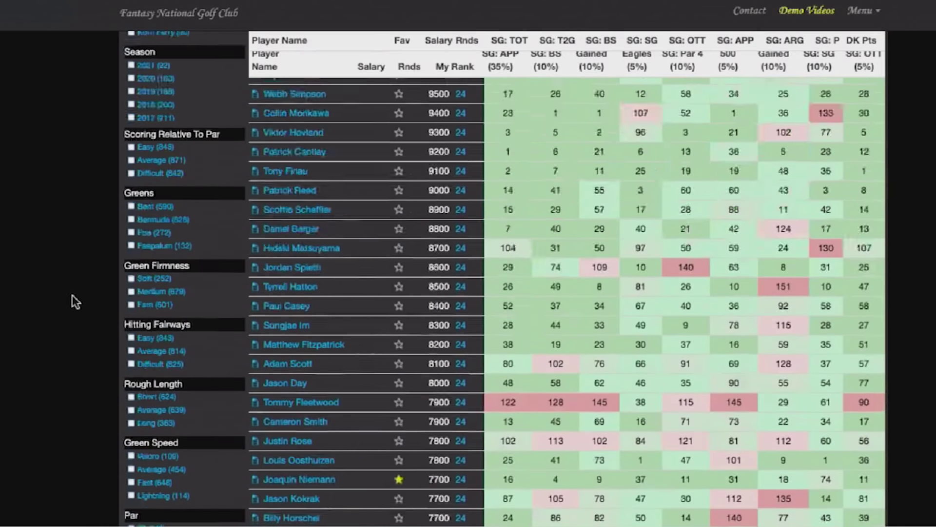
scroll(183, 157, "down", 10)
scroll(183, 159, "up", 5)
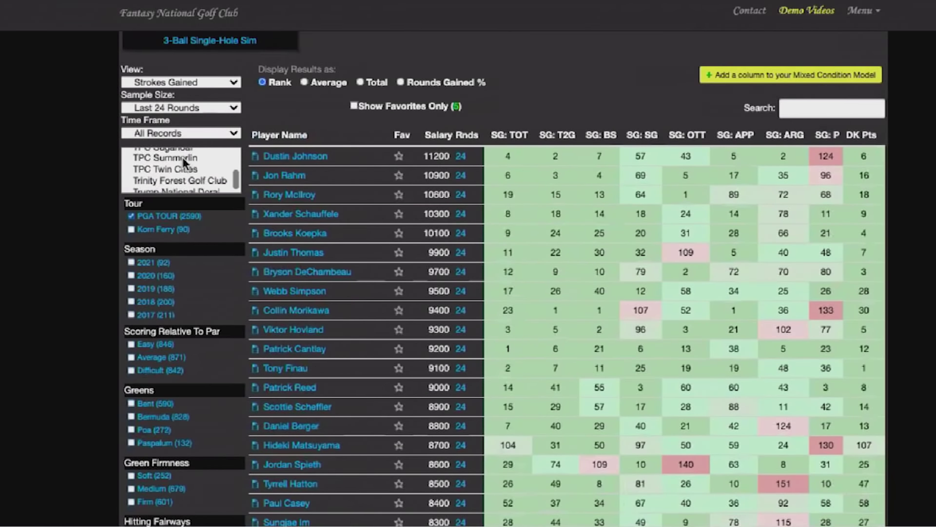
scroll(184, 162, "up", 10)
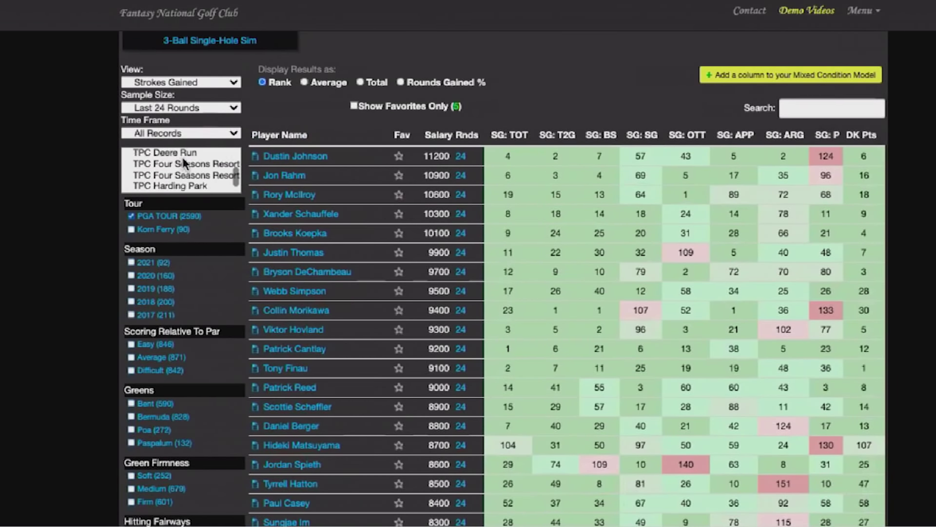
scroll(183, 159, "up", 8)
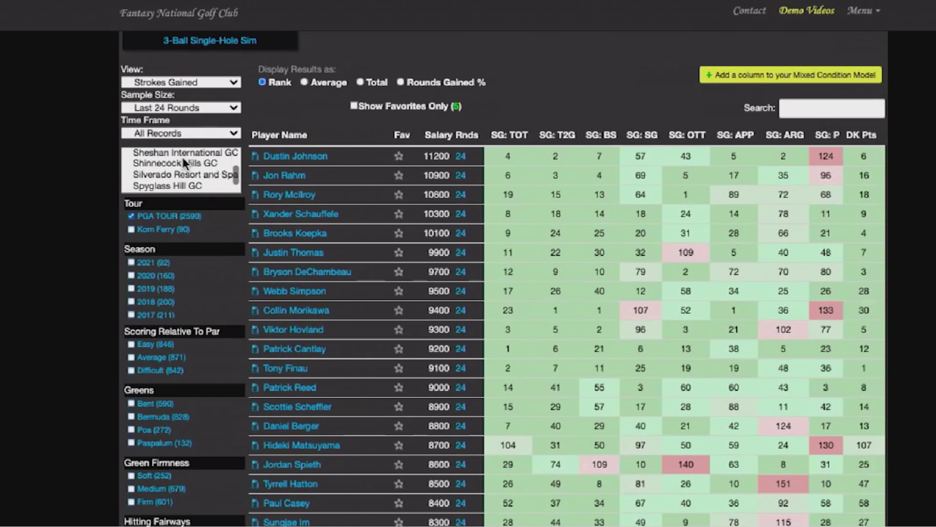
left_click(179, 185)
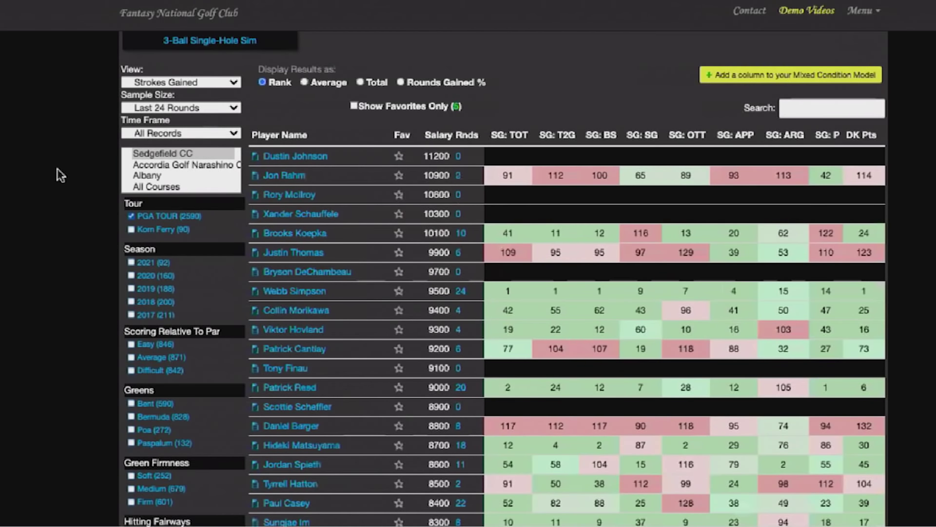
Restrict the Sedgefield CC results to the 2017 through 2020 seasons and sort the golfers by total strokes gained
left_click(131, 275)
left_click(131, 288)
left_click(130, 302)
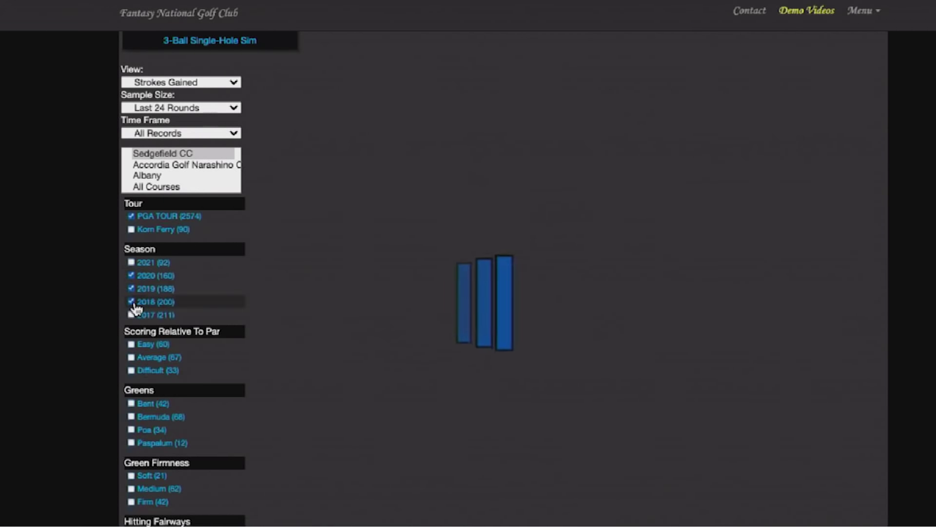
left_click(130, 315)
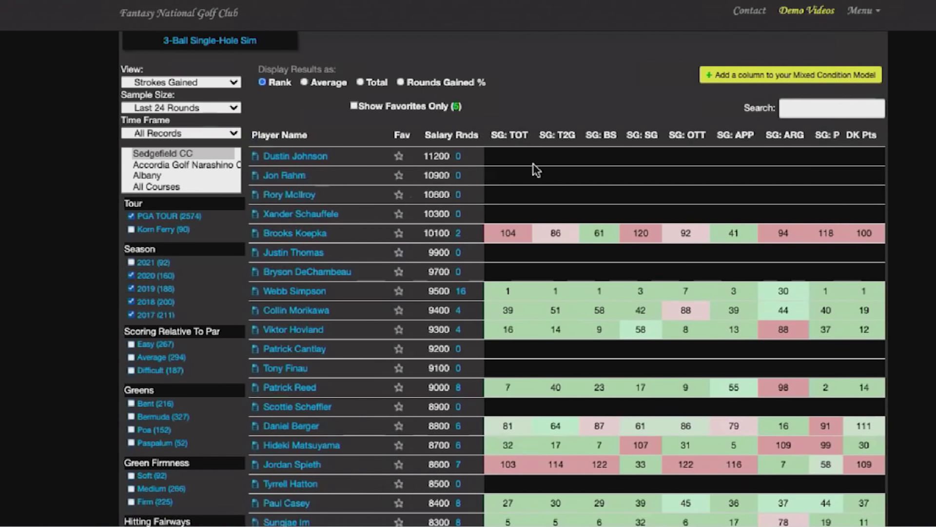
mouse_move(503, 236)
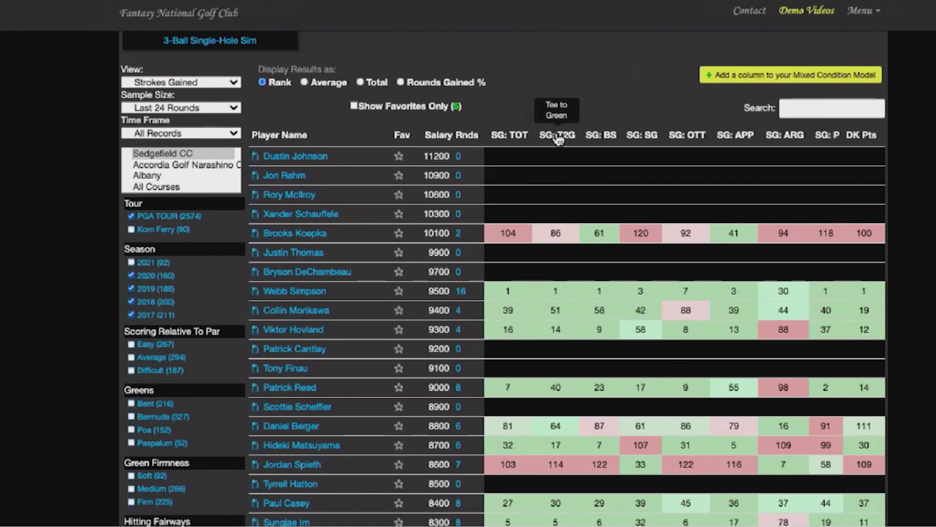
left_click(509, 135)
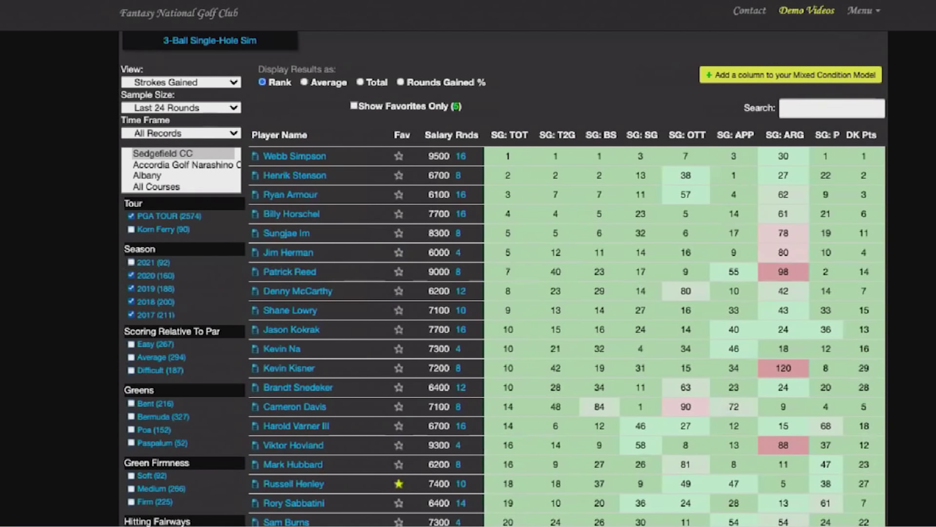
Review Billy Horschel's THE PLAYERS history by filtering his event list for "play", and clear the filter
left_click(296, 215)
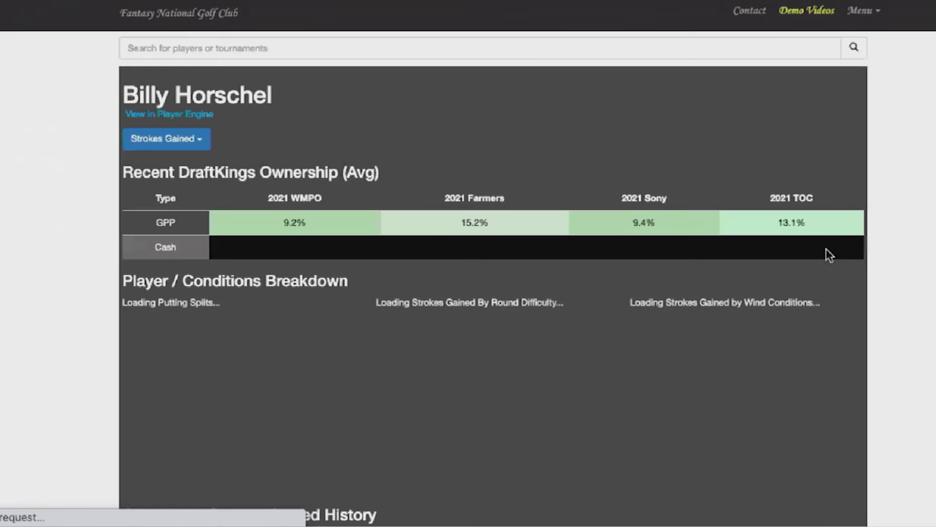
scroll(829, 255, "down", 3)
scroll(826, 247, "down", 5)
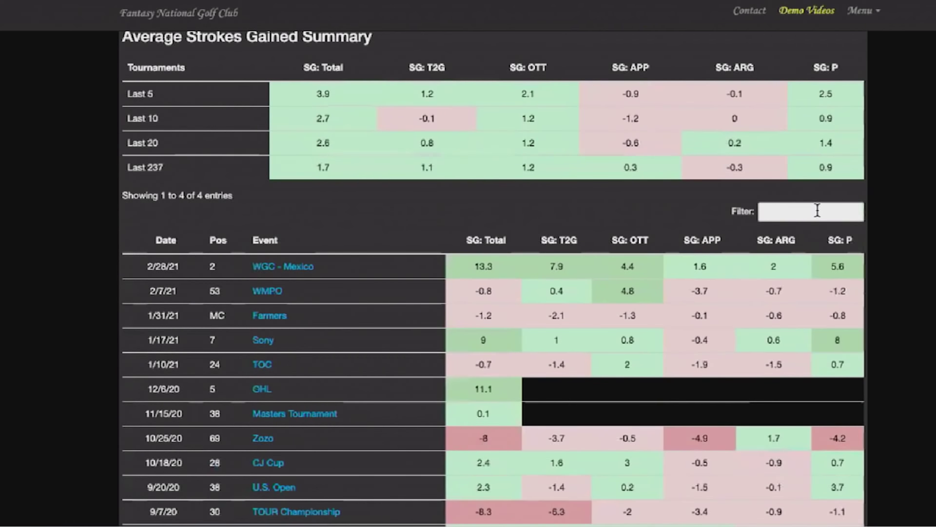
left_click(817, 210)
type("play")
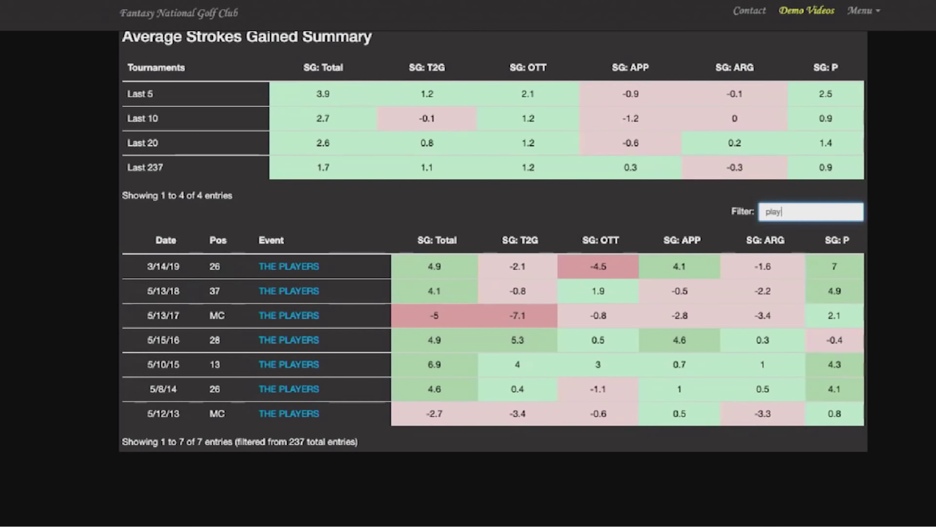
scroll(830, 439, "up", 1)
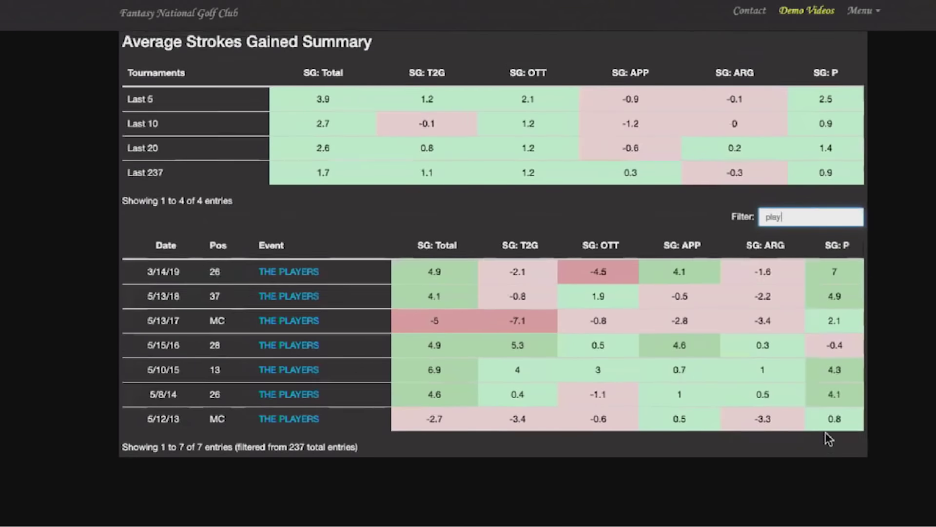
scroll(829, 439, "up", 2)
key("BackSpace")
key("BackSpace")
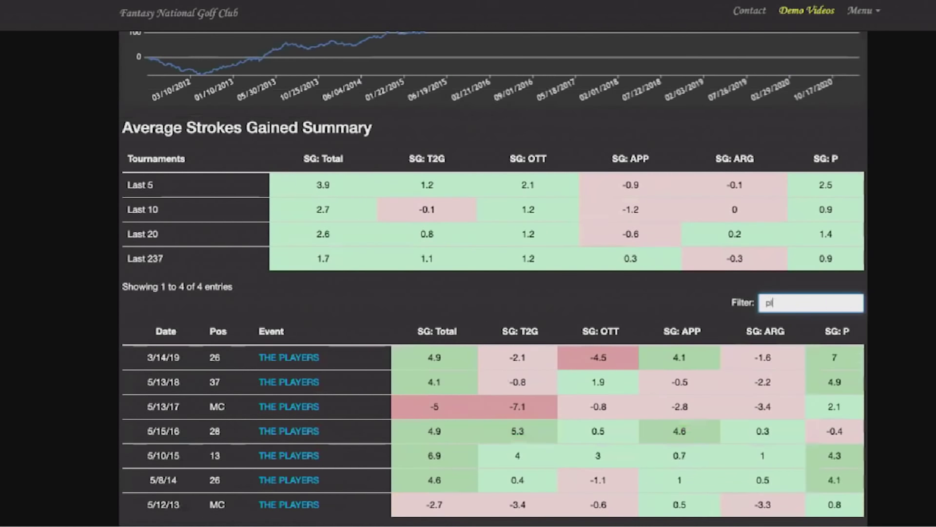
key("BackSpace")
key("BackSpace")
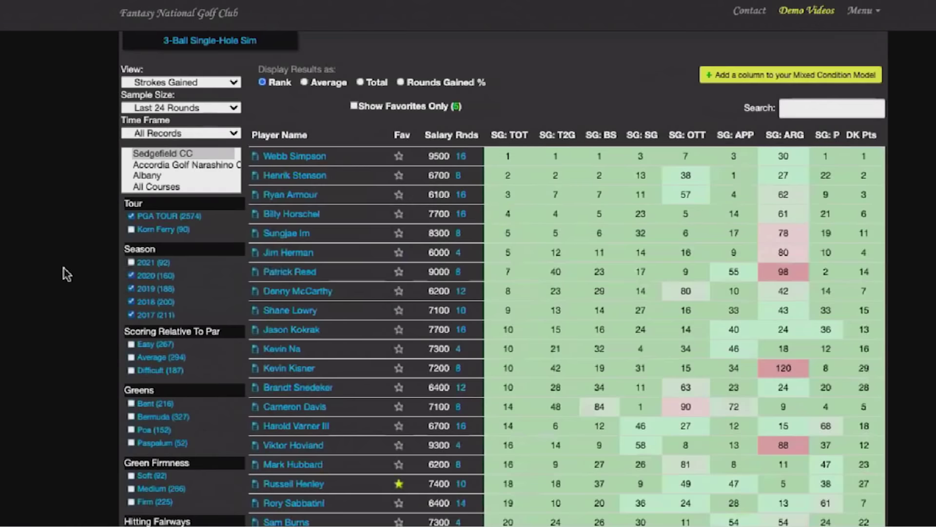
Sort the golfers' average results at Sedgefield CC by strokes gained on approach
scroll(63, 268, "down", 1)
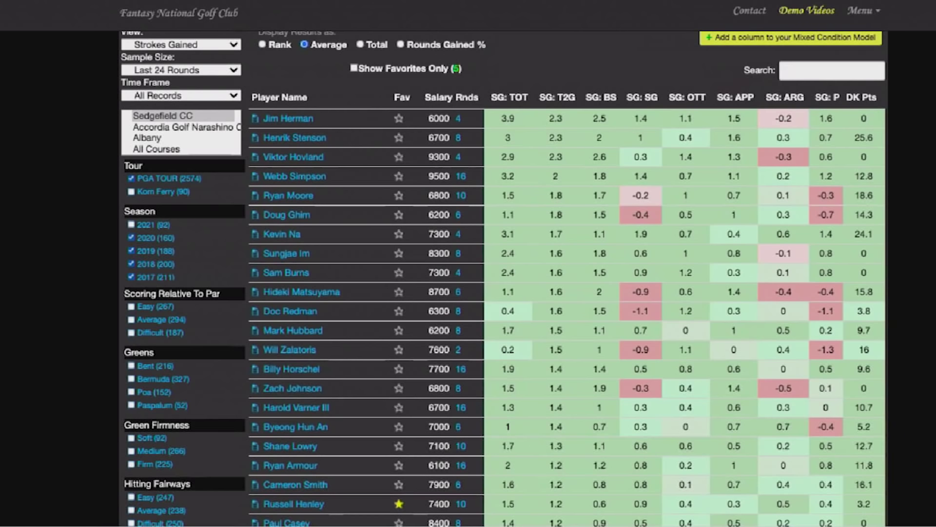
left_click(738, 97)
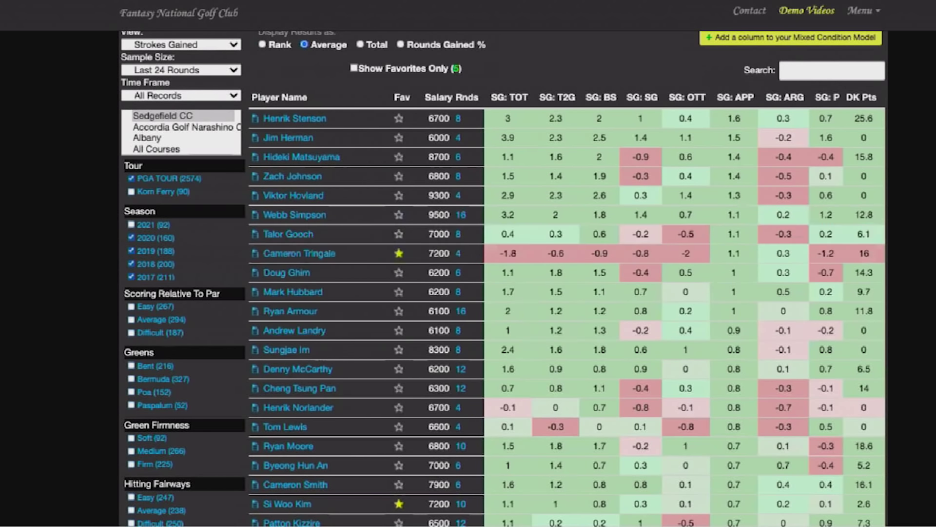
mouse_move(884, 232)
Check Andrew Landry's event history with the filter "play" and mark him as a favorite in the results
right_click(313, 339)
key("Escape")
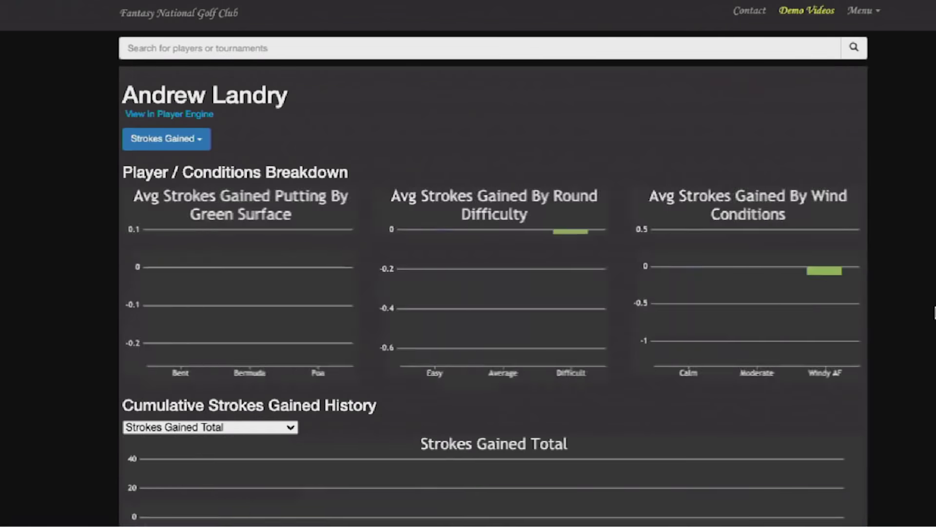
scroll(807, 253, "down", 8)
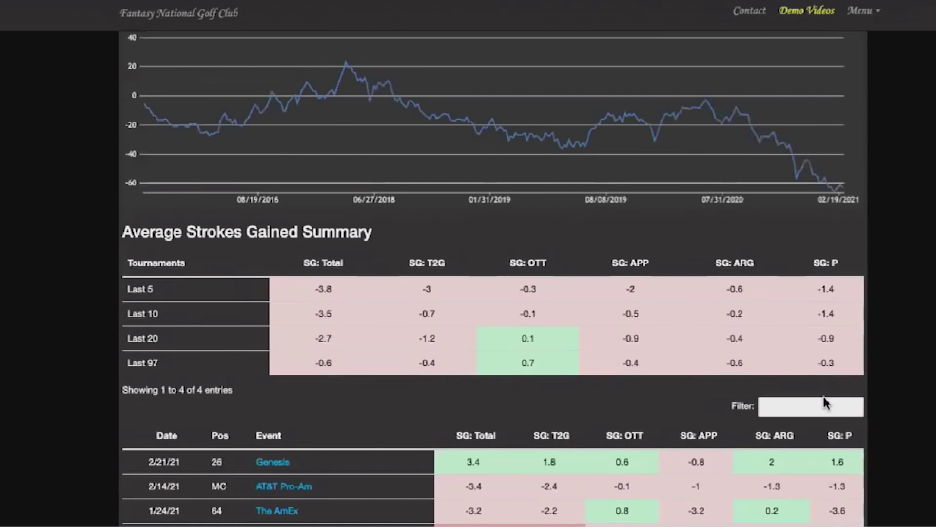
left_click(767, 405)
type("play")
key("ctrl+a")
key("BackSpace")
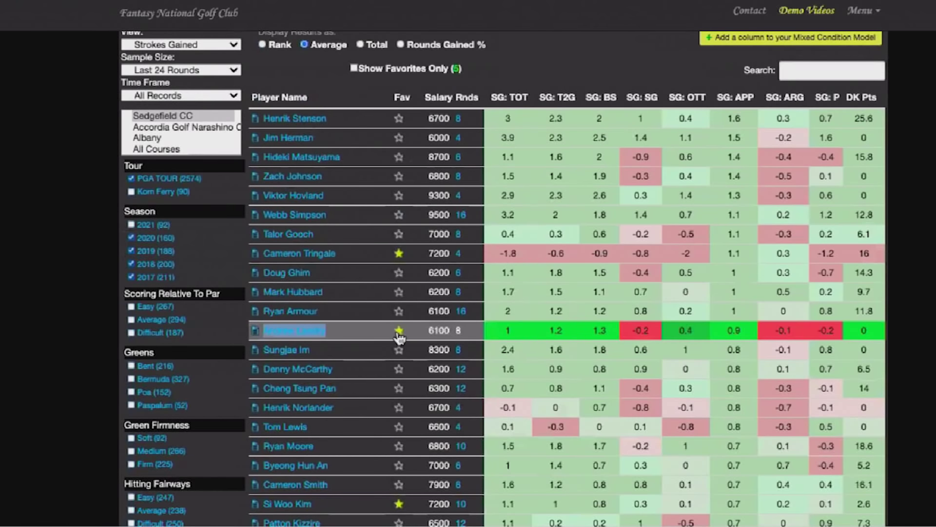
left_click(399, 332)
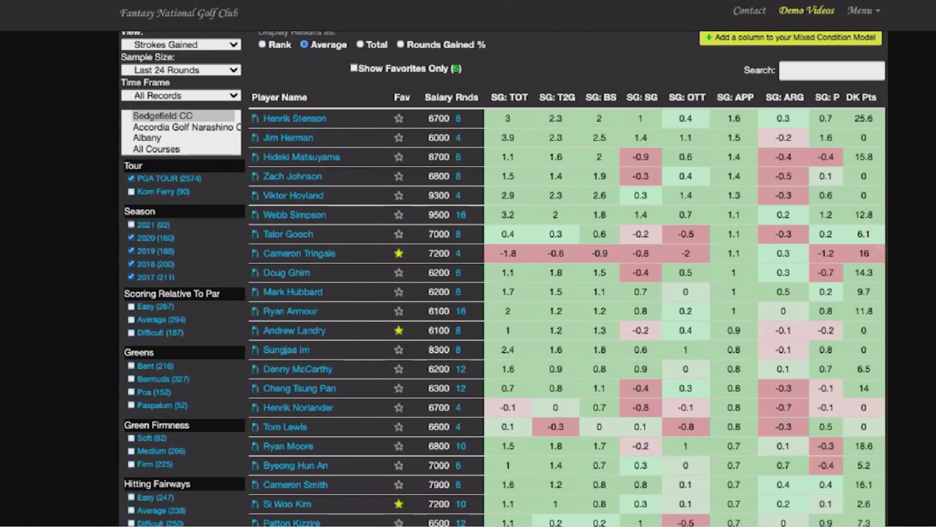
Examine Ryan Armour's putting splits by green surface and his recent strokes gained by event
left_click(291, 312)
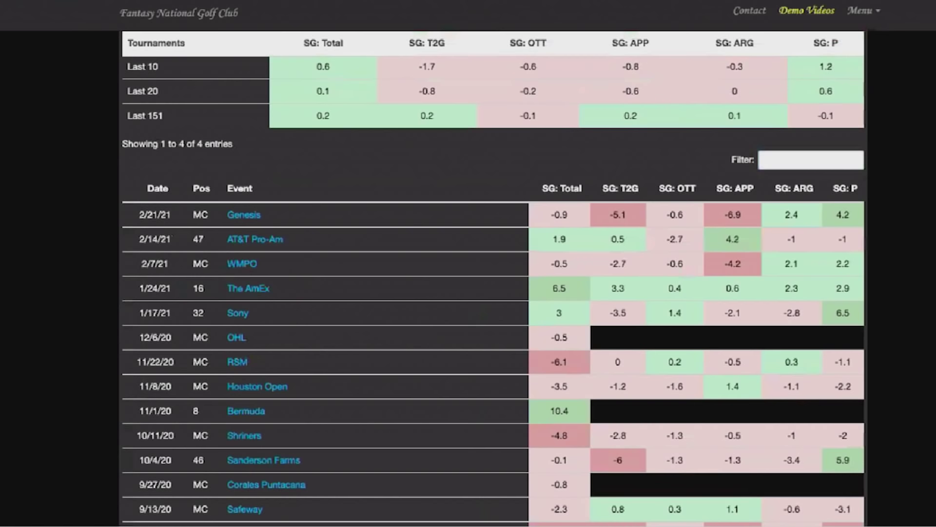
scroll(493, 278, "up", 10)
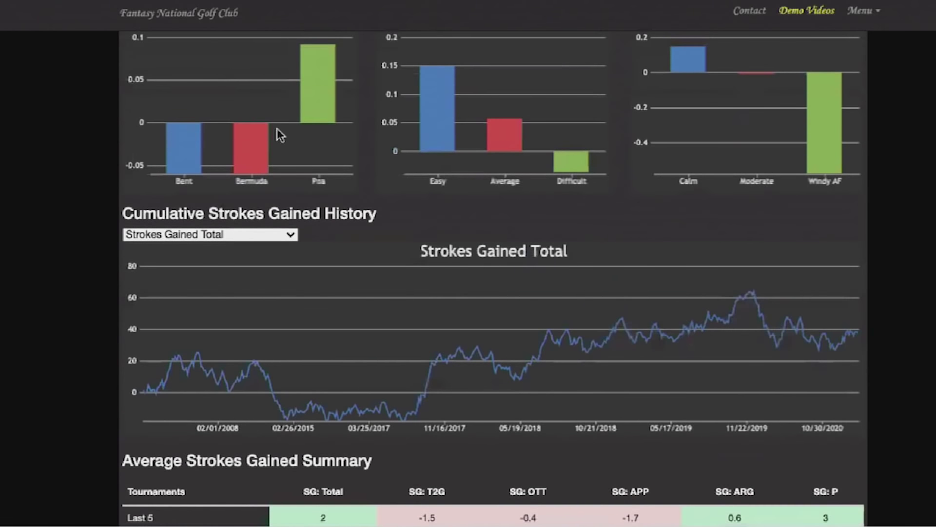
scroll(40, 264, "down", 8)
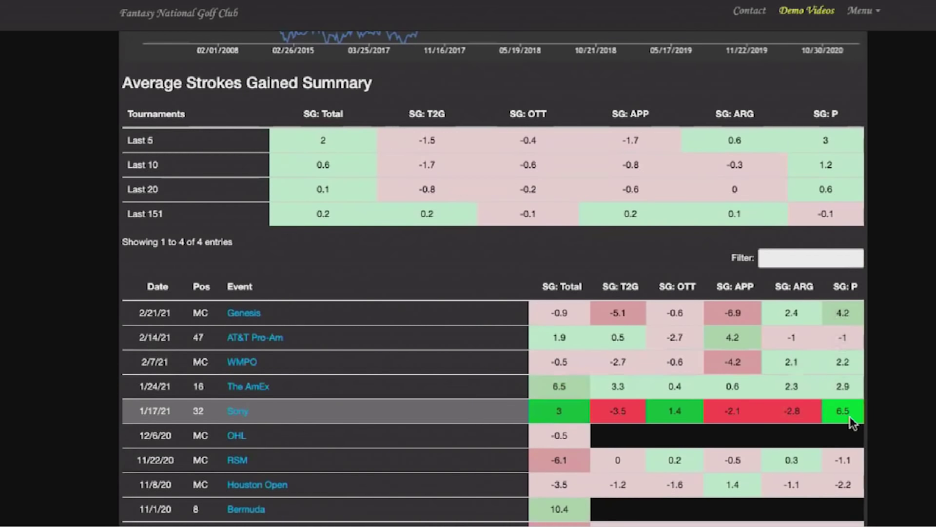
mouse_move(853, 361)
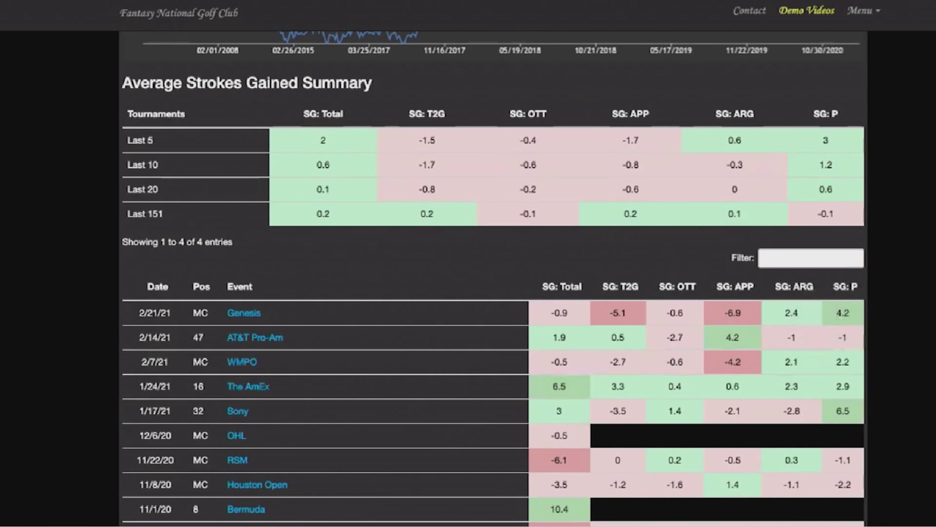
scroll(852, 394, "up", 5)
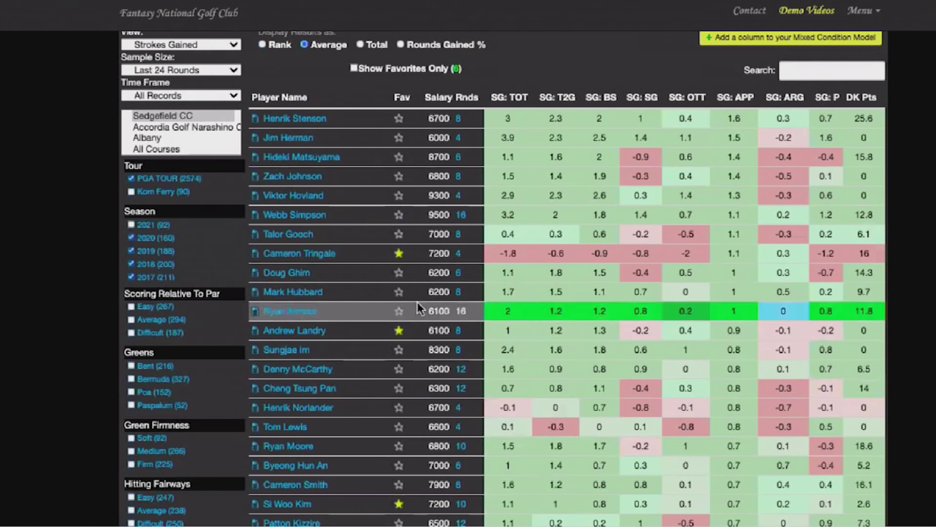
Mark Cheng Tsung Pan and Henrik Norlander as favorites
left_click(399, 388)
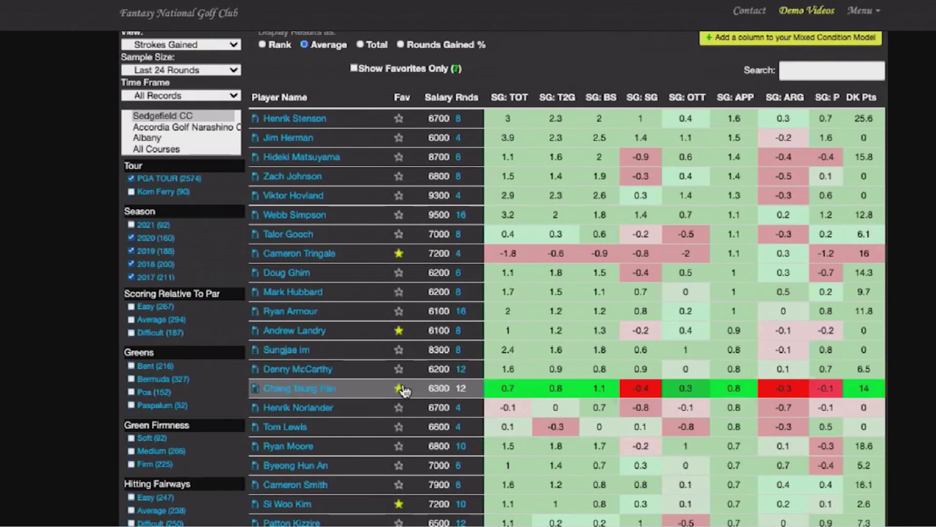
left_click(399, 408)
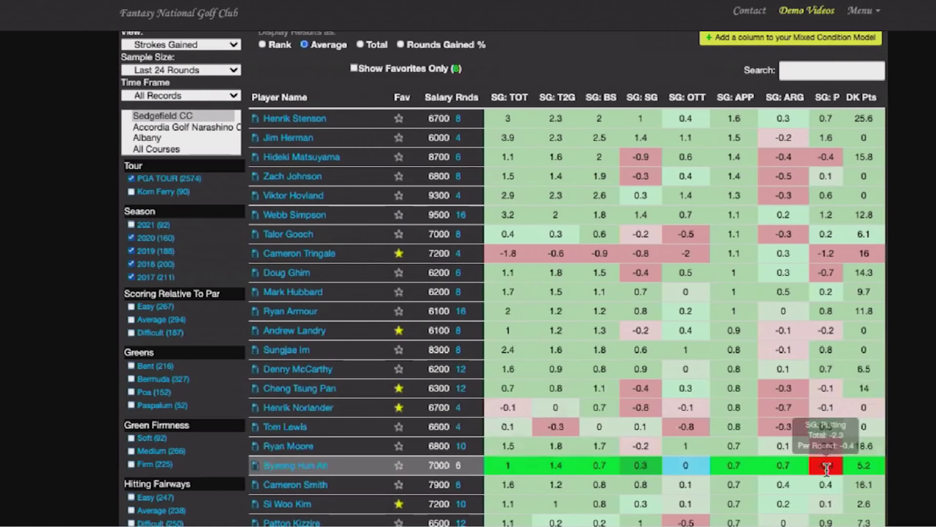
Review Byeong Hun An's player profile and filter his event history for "play"
left_click(310, 467)
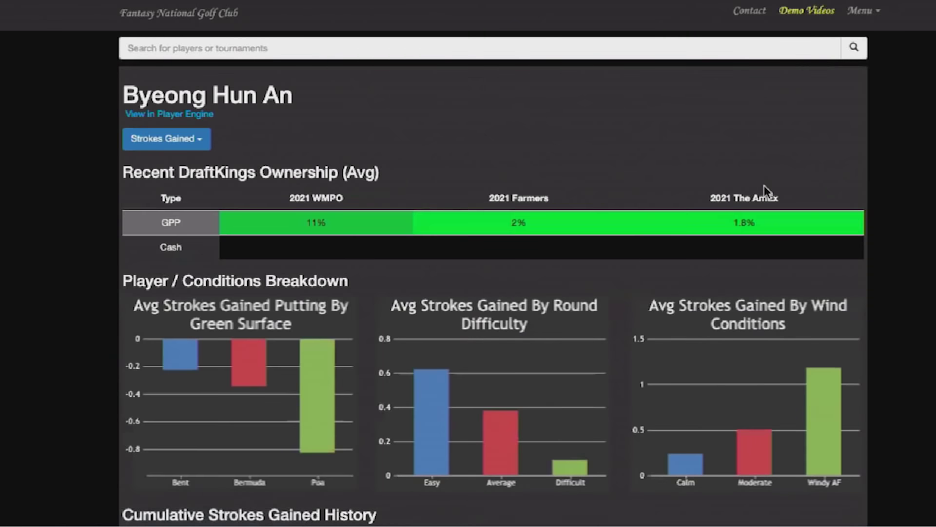
scroll(469, 292, "down", 10)
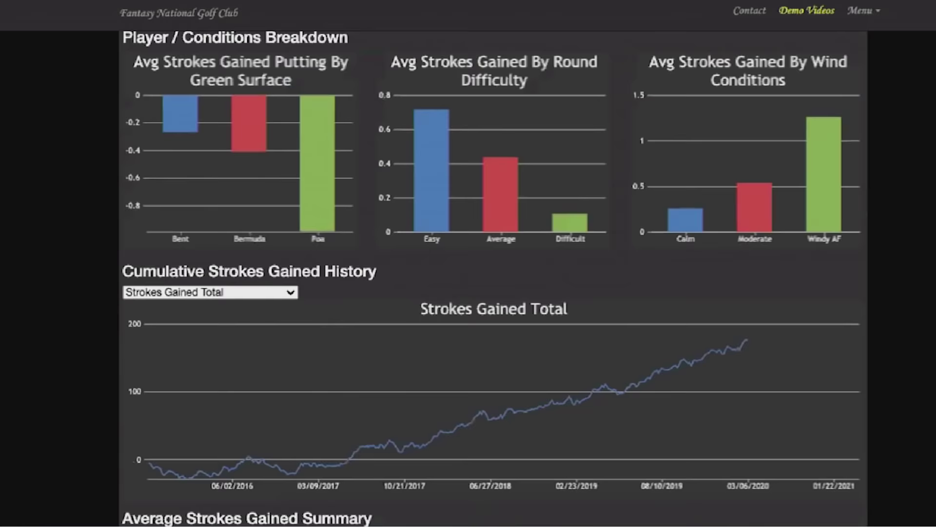
scroll(468, 293, "down", 1)
left_click(801, 295)
type("play")
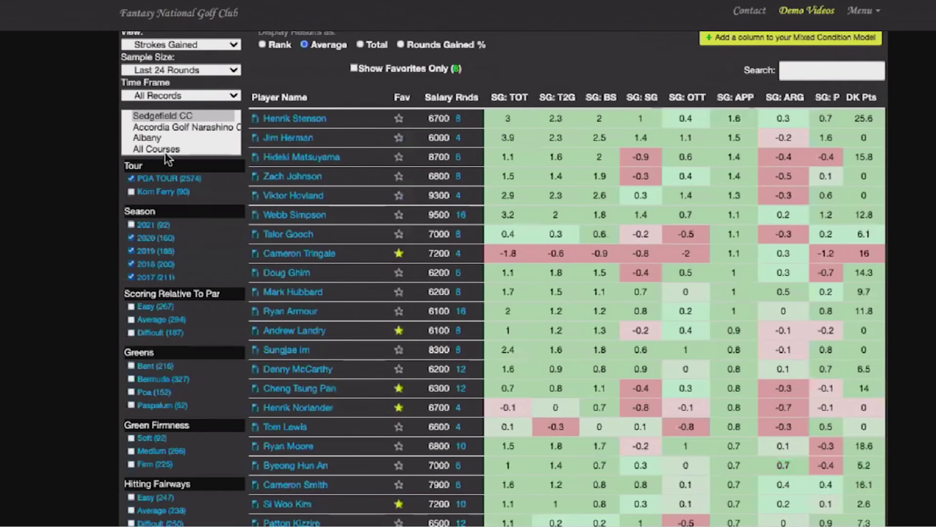
Switch the course filter from Sedgefield CC back to All Courses
scroll(166, 156, "up", 1)
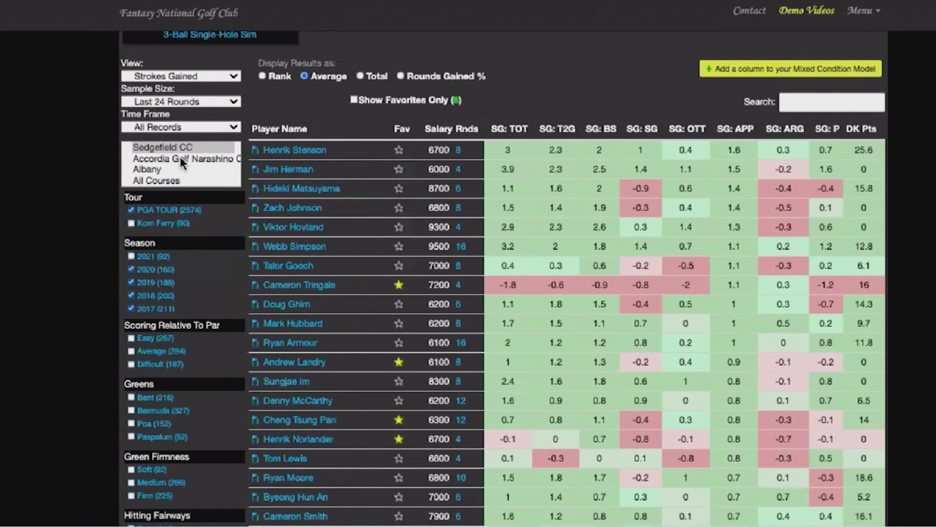
left_click(168, 178)
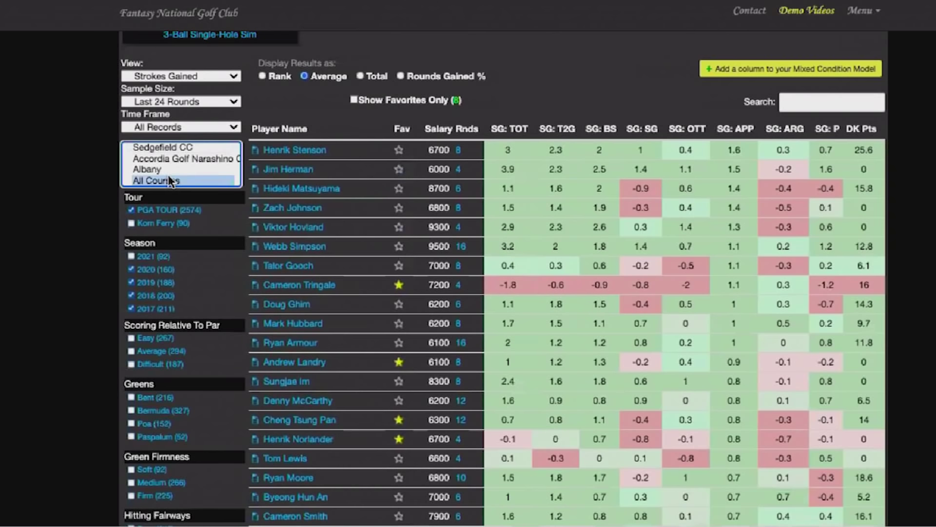
left_click(76, 189)
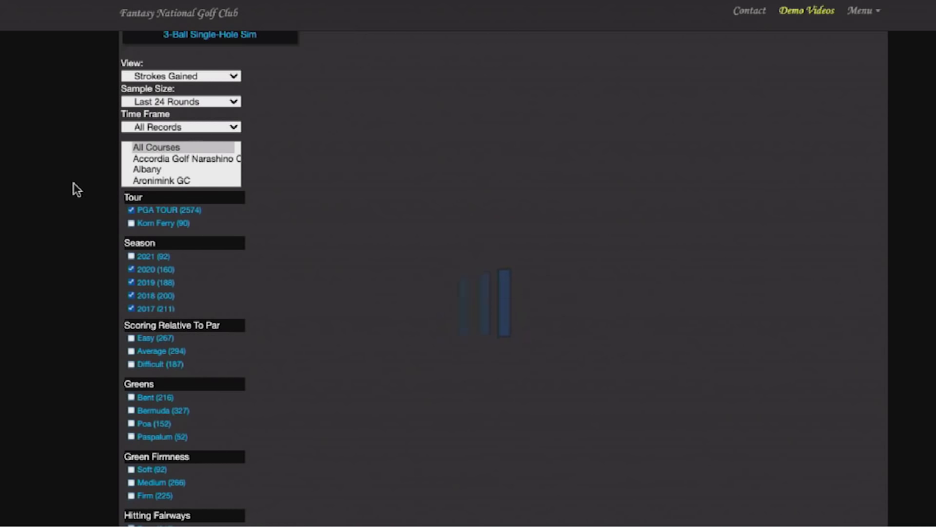
Filter the strokes gained ranks to Pete Dye courses and sort the field by SG: T2G, followed by SG: TOT
scroll(77, 189, "down", 12)
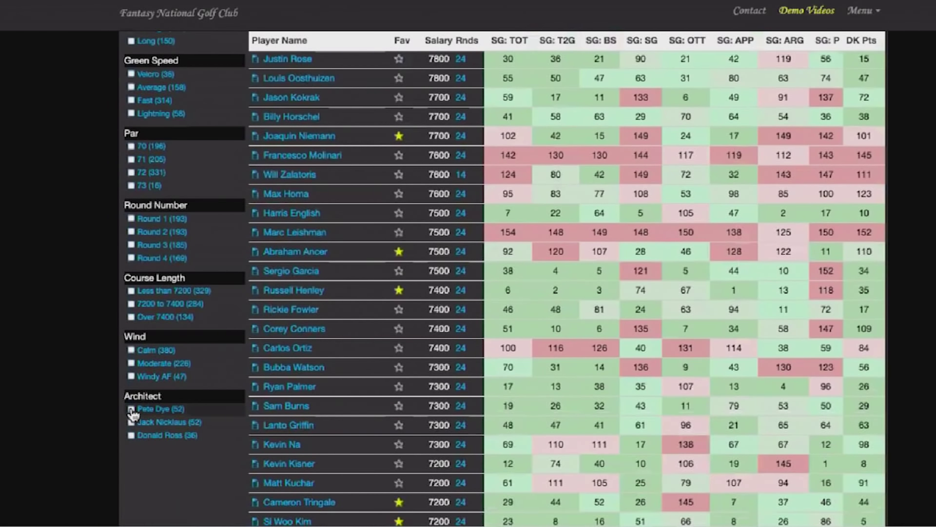
left_click(131, 410)
scroll(57, 384, "up", 6)
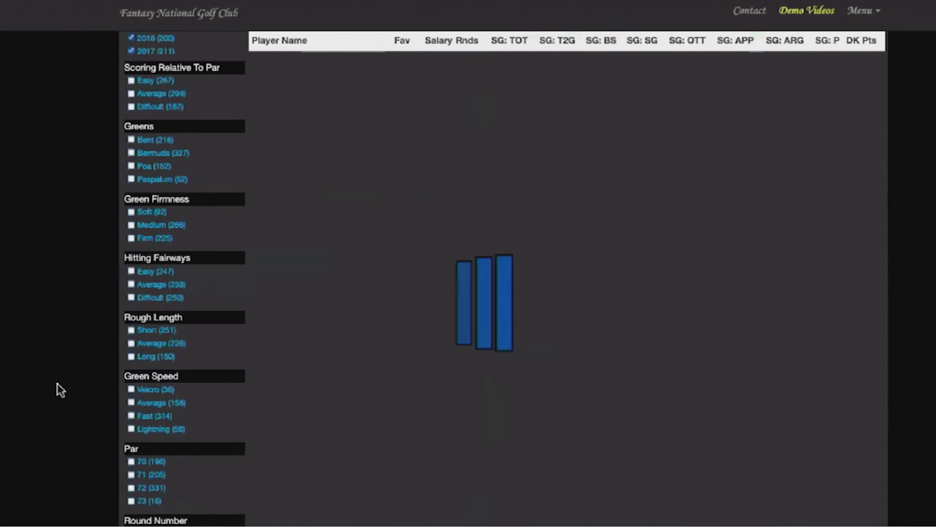
scroll(57, 384, "up", 5)
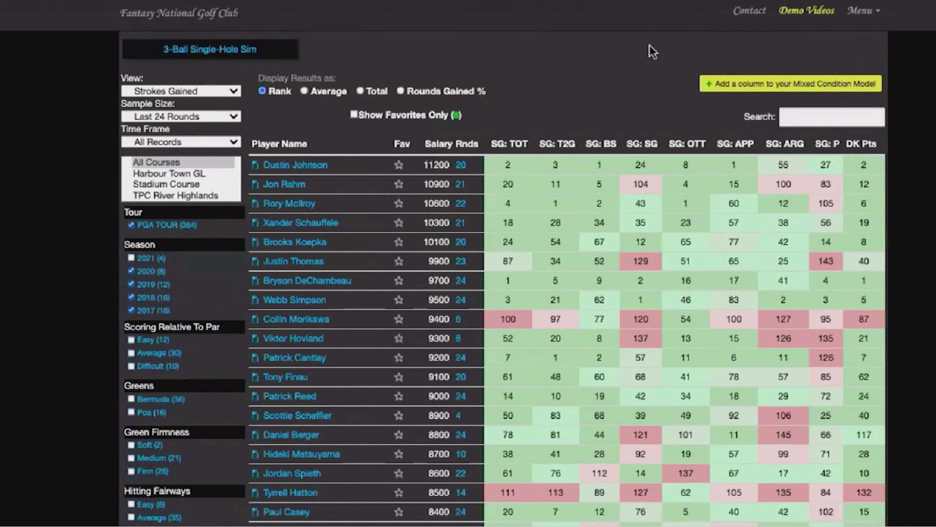
left_click(558, 146)
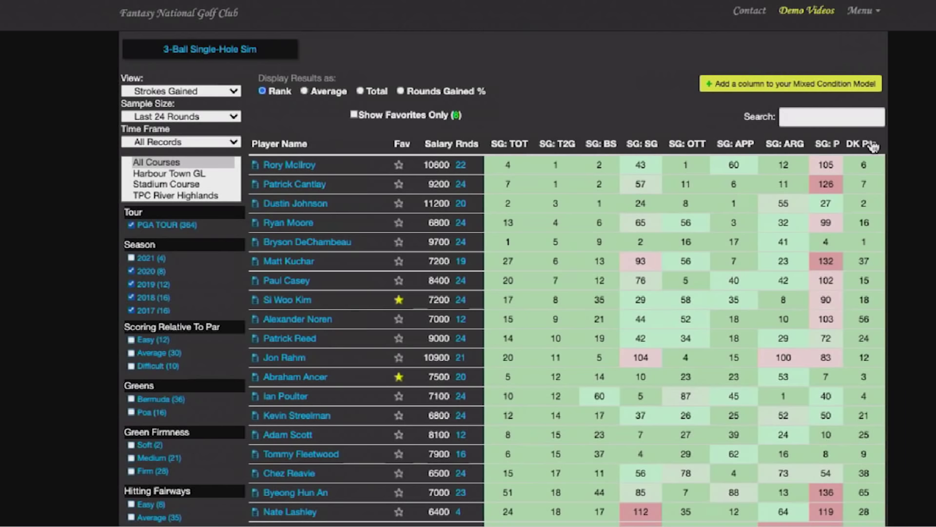
left_click(510, 146)
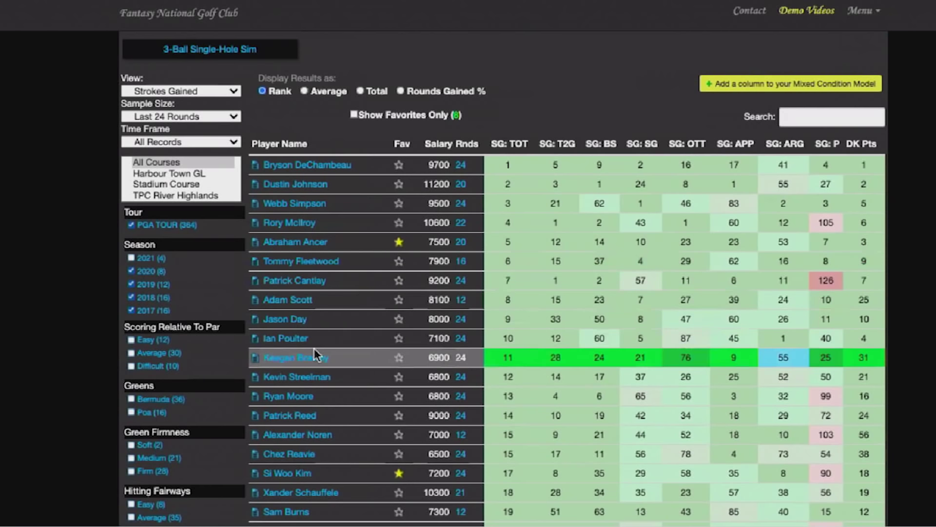
Review Kevin Streelman's average strokes gained summary and recent event results, and return to the ranked player list
left_click(296, 377)
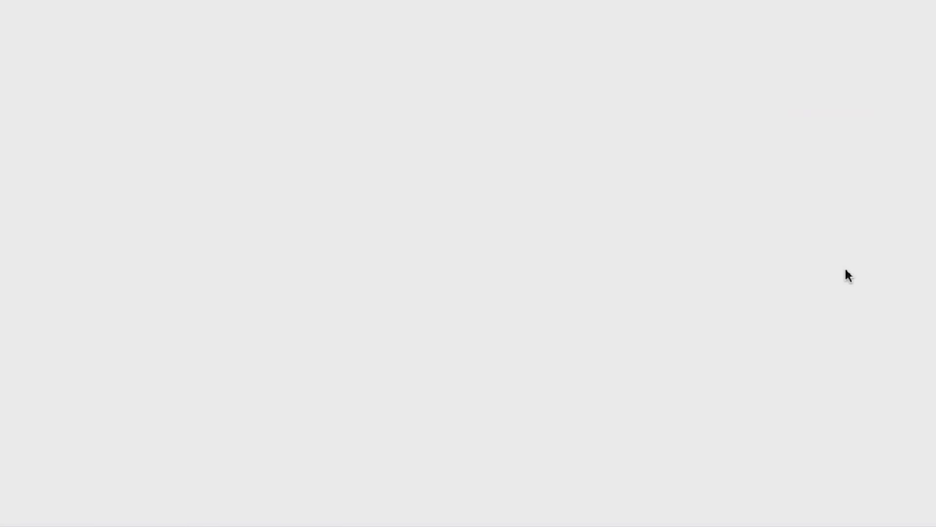
scroll(846, 269, "down", 10)
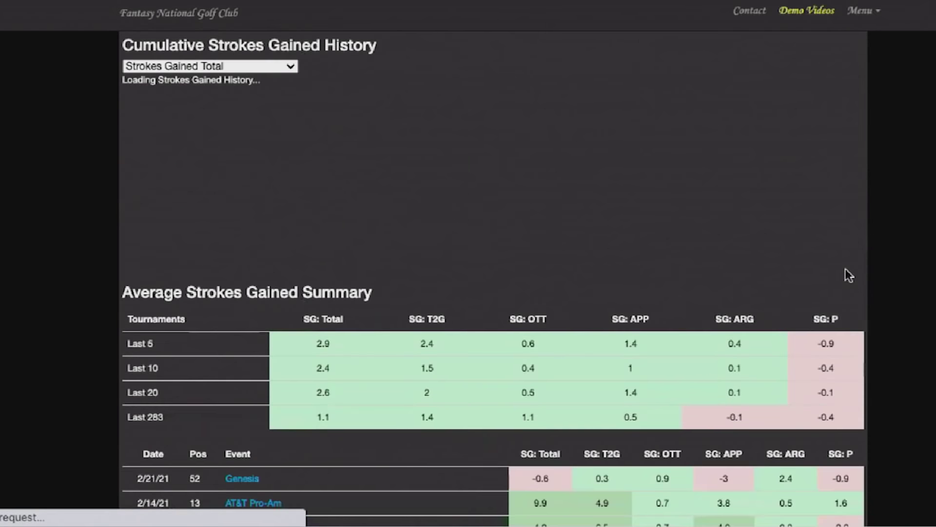
scroll(848, 275, "down", 5)
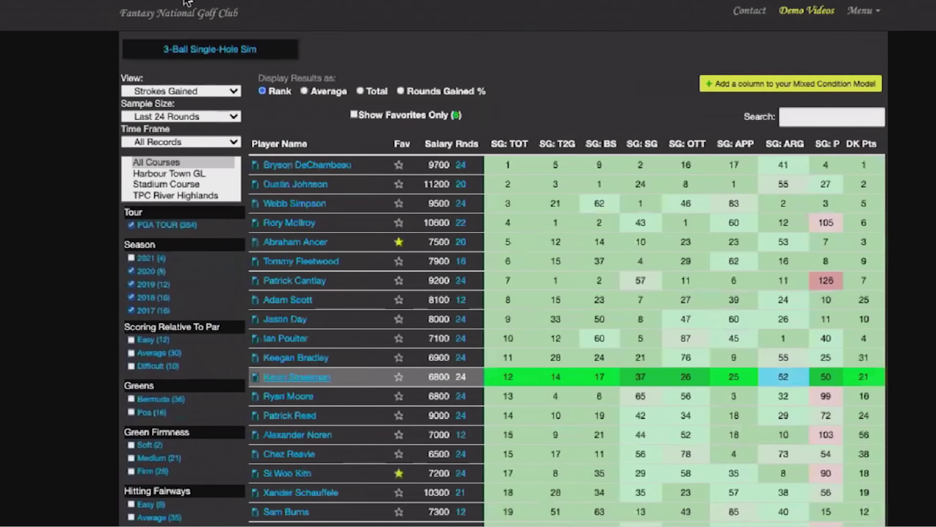
scroll(503, 278, "down", 3)
scroll(838, 258, "up", 3)
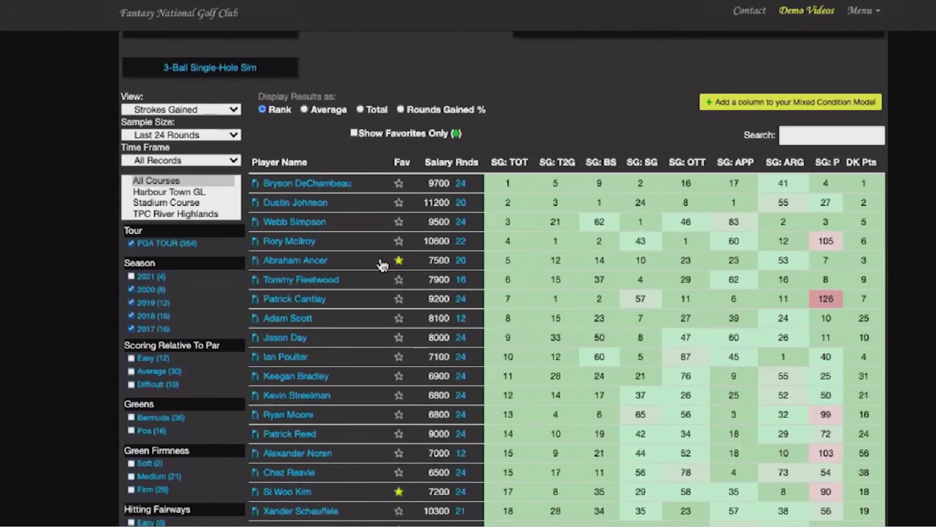
Exclude the 2017 season from the Pete Dye sample and review the field ranked by SG: T2G
left_click(131, 329)
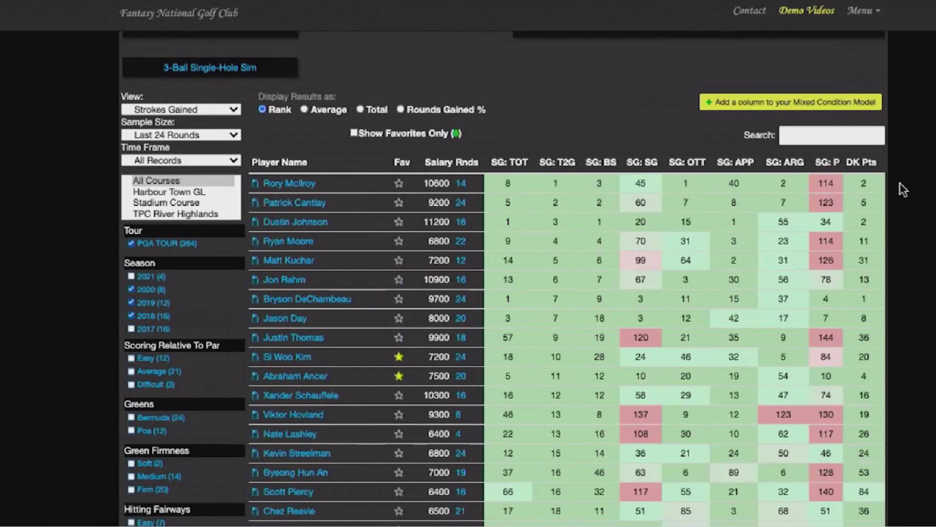
left_click(465, 263)
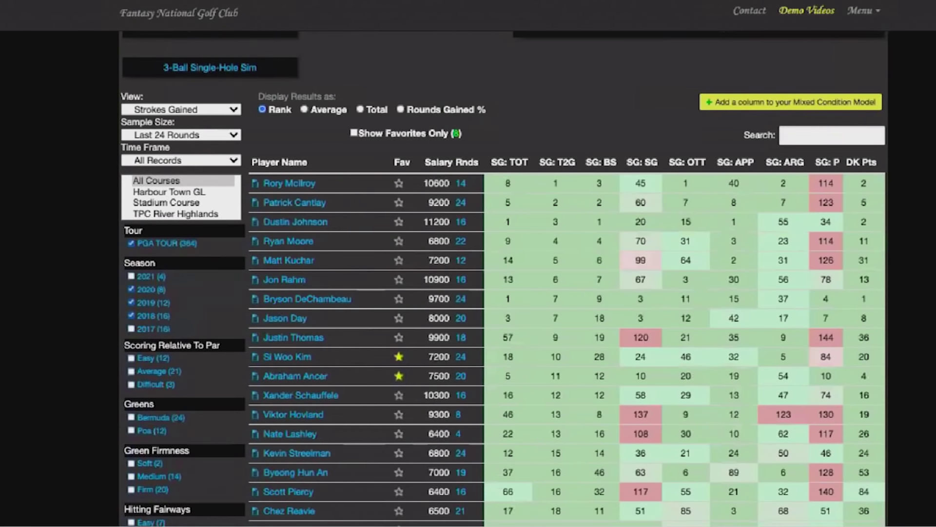
scroll(502, 278, "down", 2)
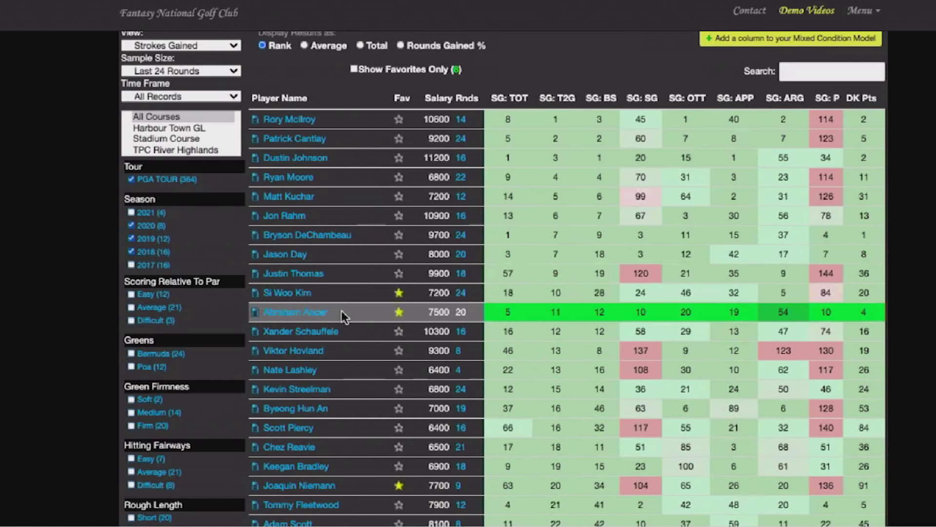
scroll(341, 311, "up", 1)
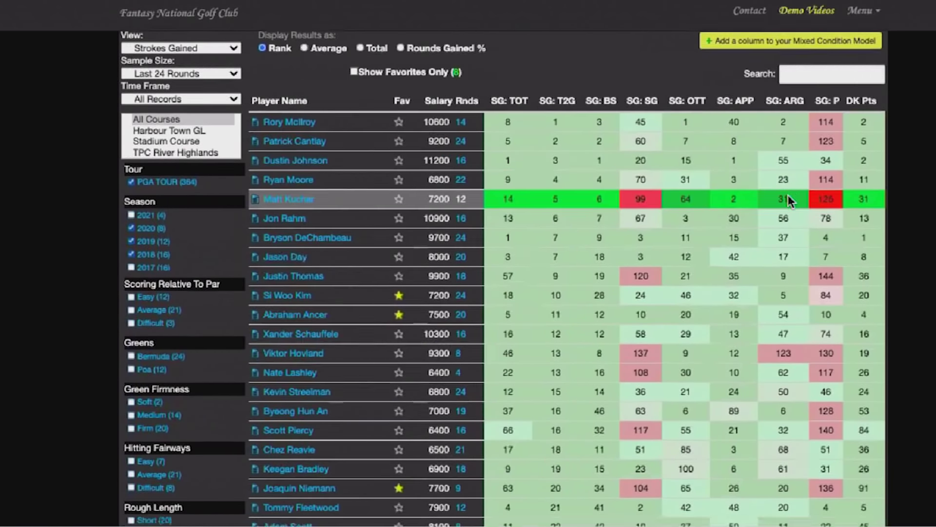
Clear the Pete Dye architect filter from the strokes gained table
scroll(537, 244, "down", 3)
scroll(124, 442, "down", 9)
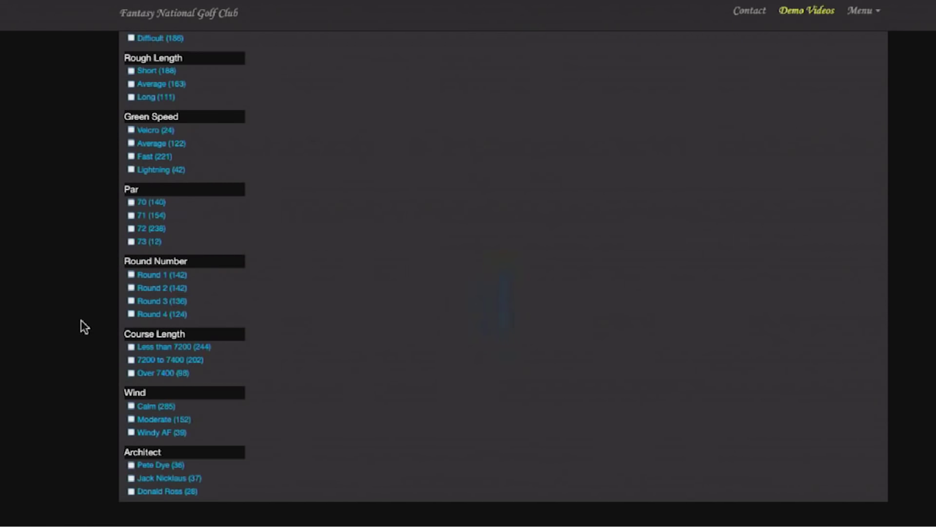
scroll(81, 320, "up", 1)
scroll(81, 320, "up", 10)
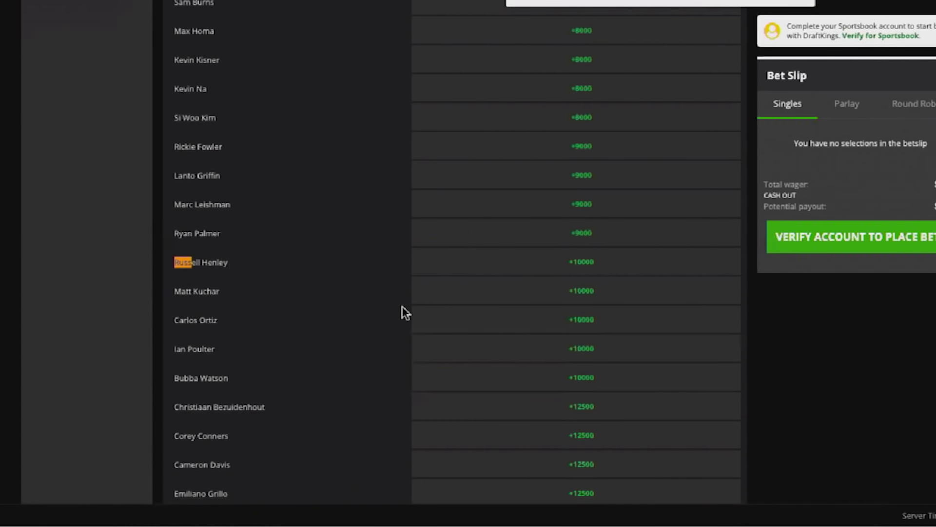
Switch to DraftKings Sportsbook, select Russell Henley's odds and examine the odds of the golfers around him
scroll(404, 313, "up", 1)
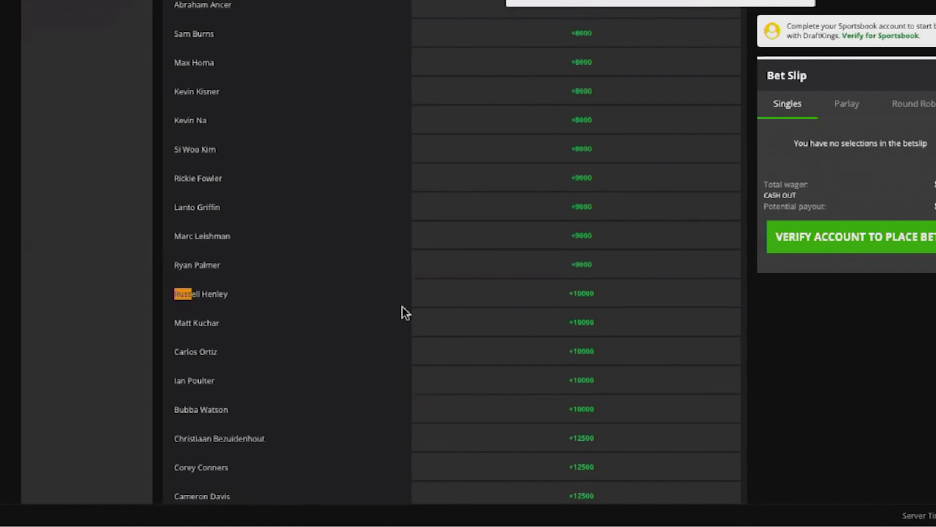
left_click(585, 297)
scroll(586, 297, "up", 1)
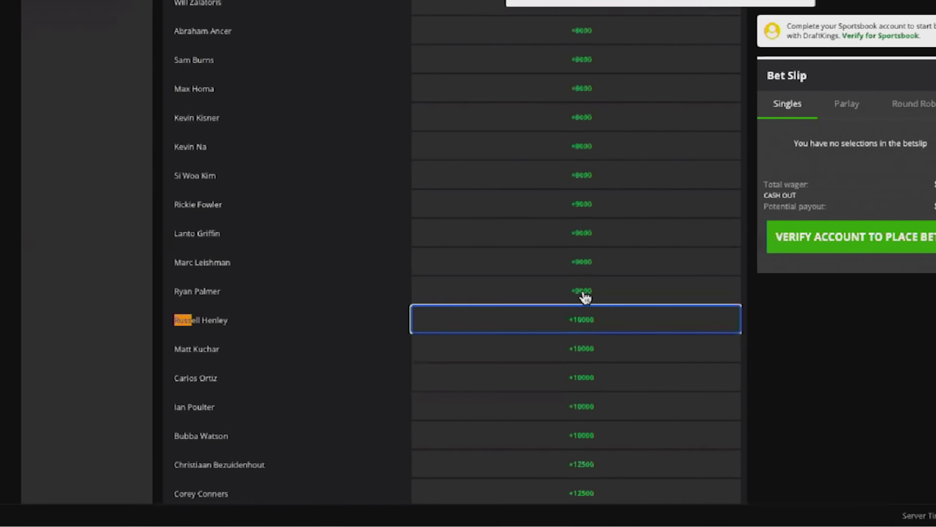
scroll(585, 297, "up", 4)
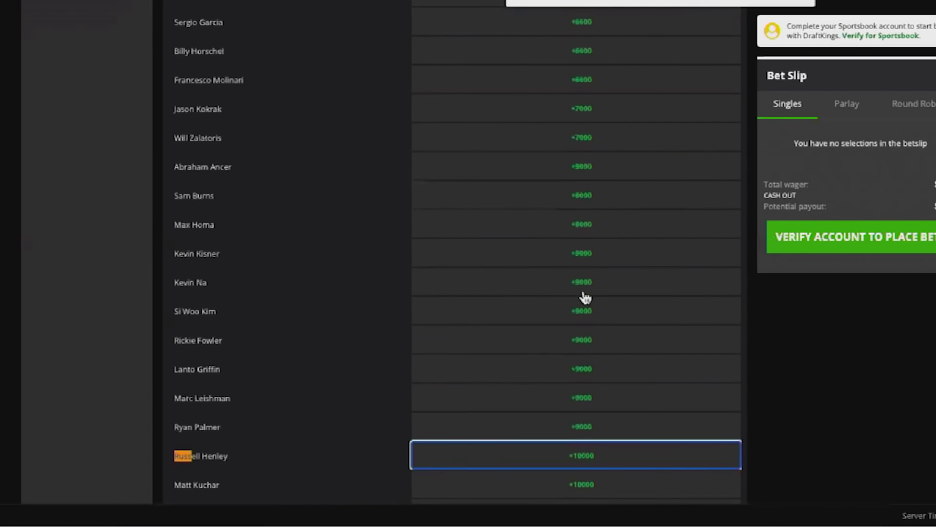
scroll(617, 288, "down", 12)
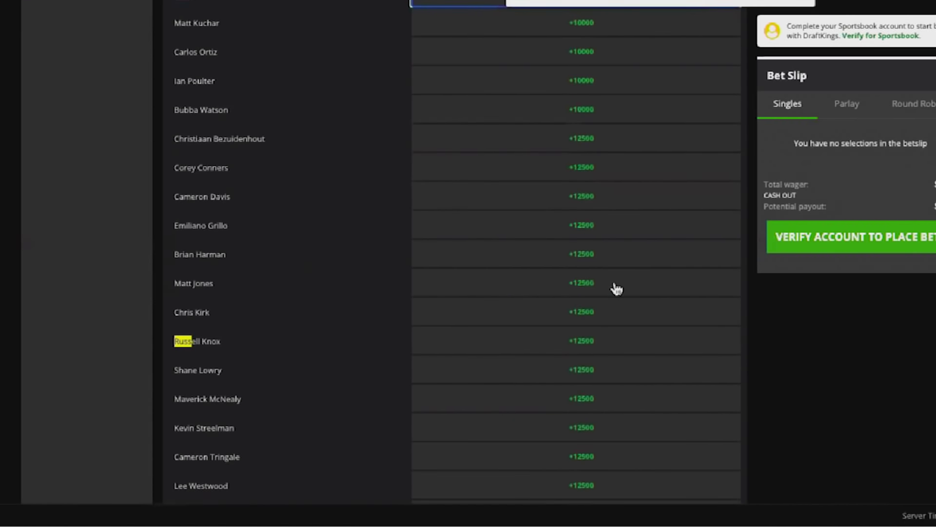
Search the odds page for "woo" to check Si Woo Kim's odds
type("woo")
key("Return")
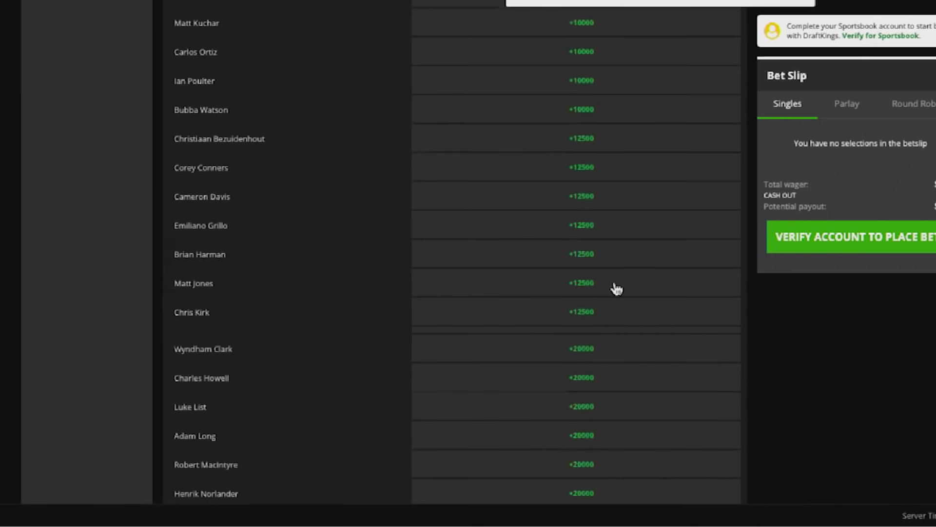
key("Return")
key("Return")
key("Return")
key("Return")
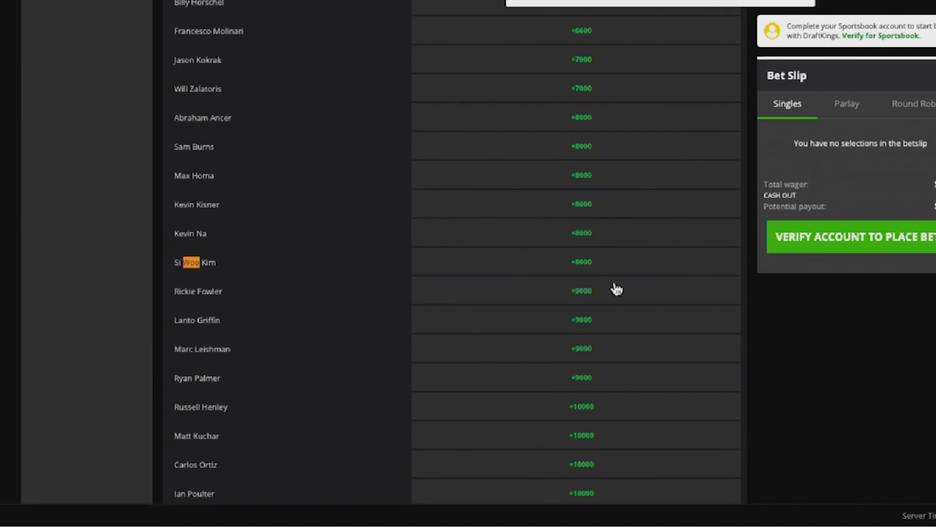
scroll(617, 289, "up", 1)
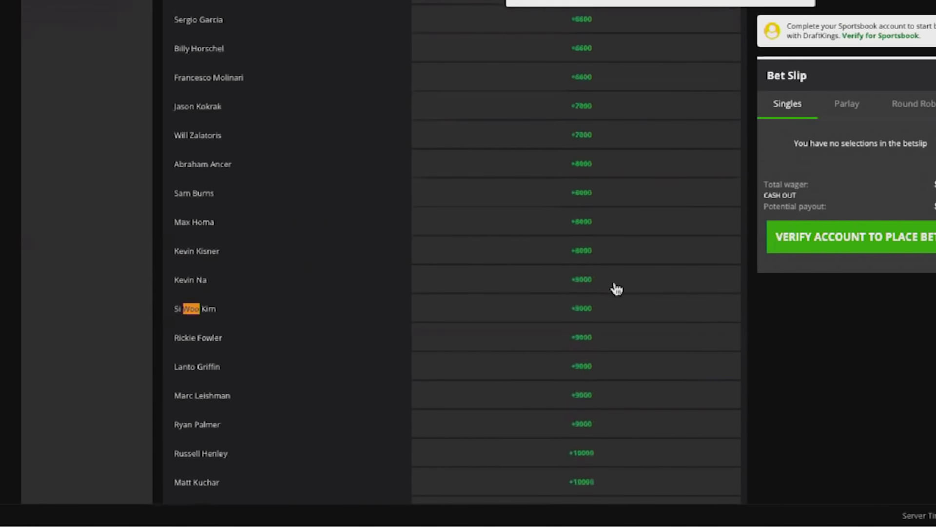